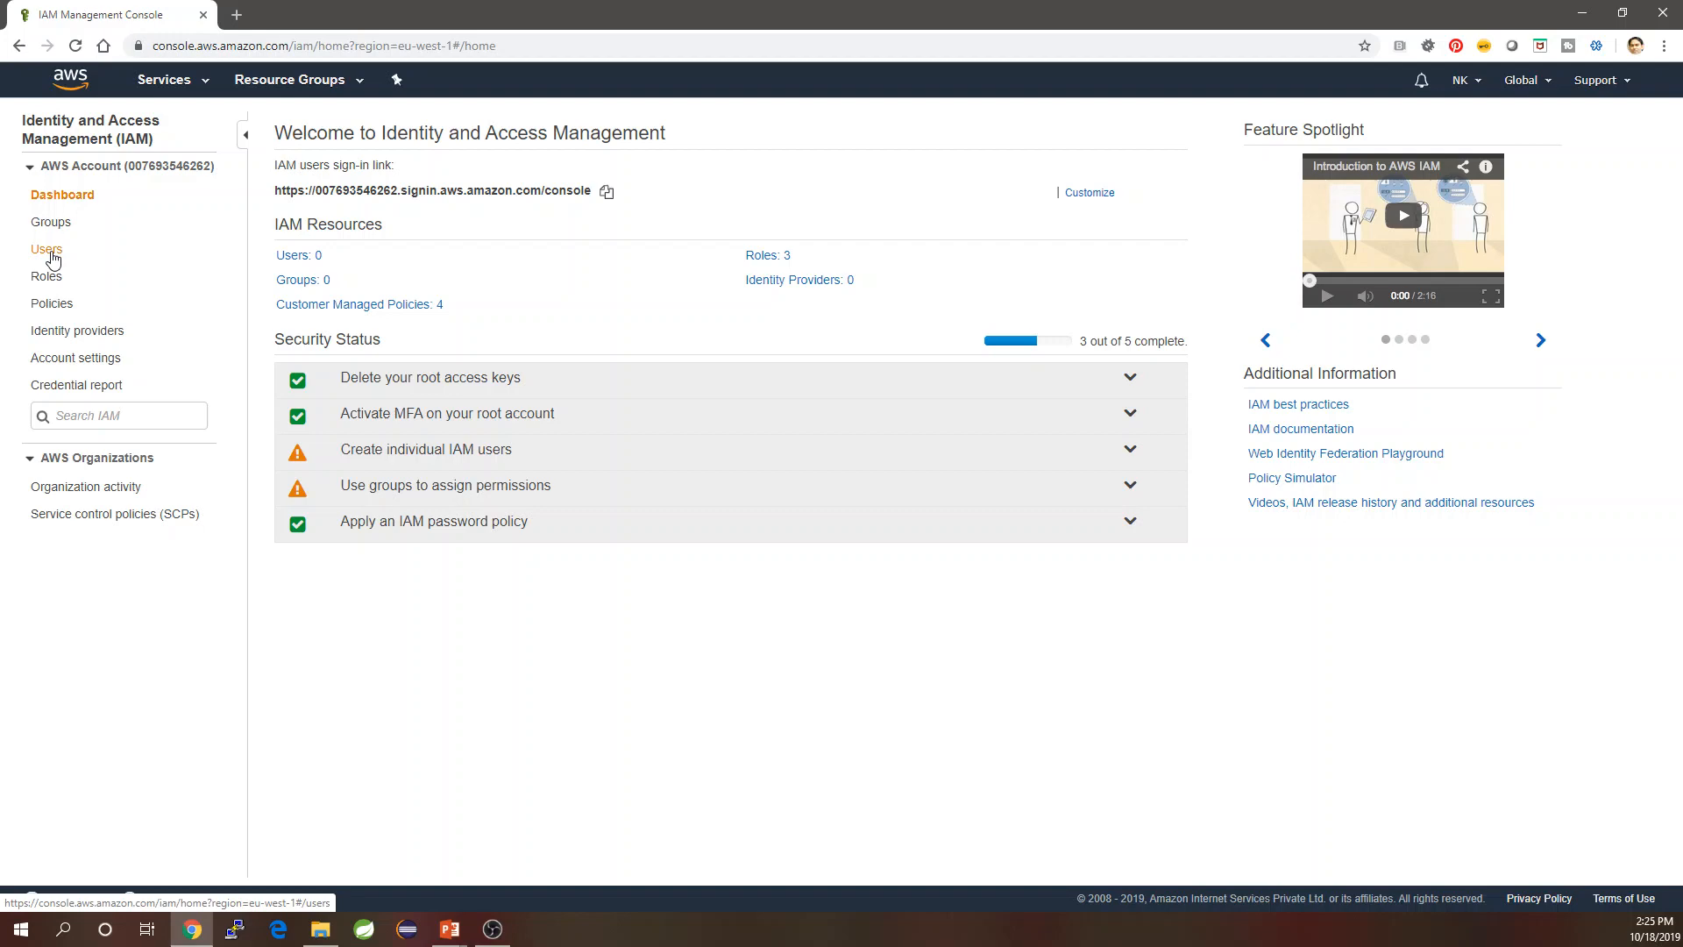
Begin adding IAM user 'Kelvin' with Programmatic access as the access type.
click(48, 250)
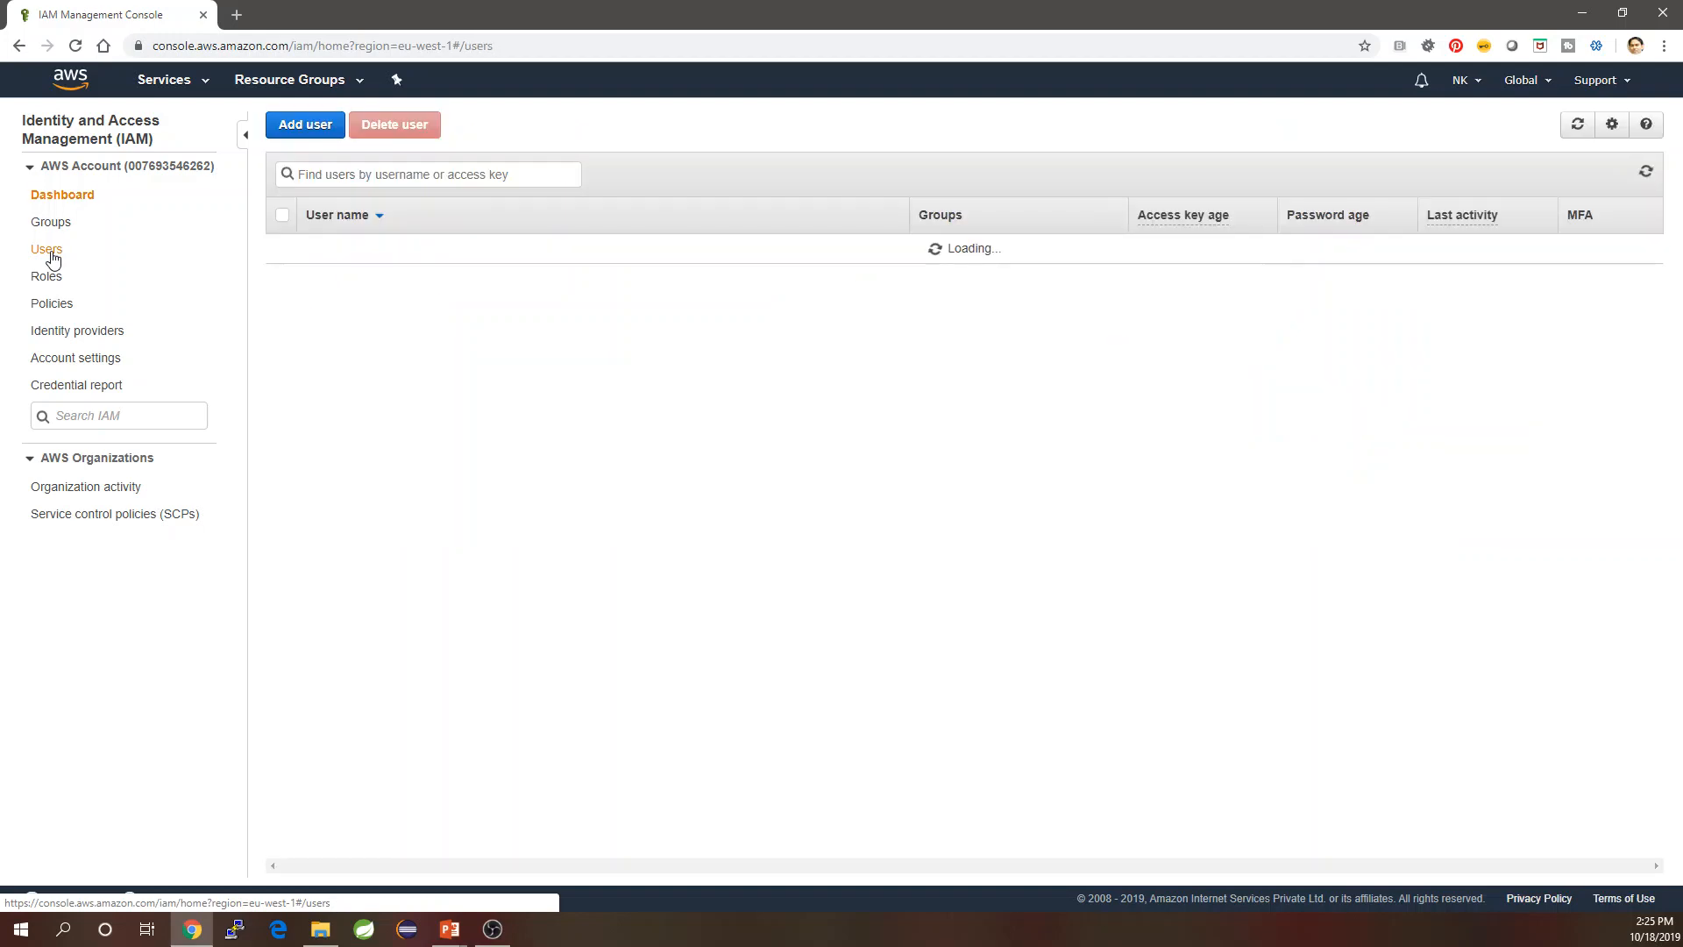
click(299, 135)
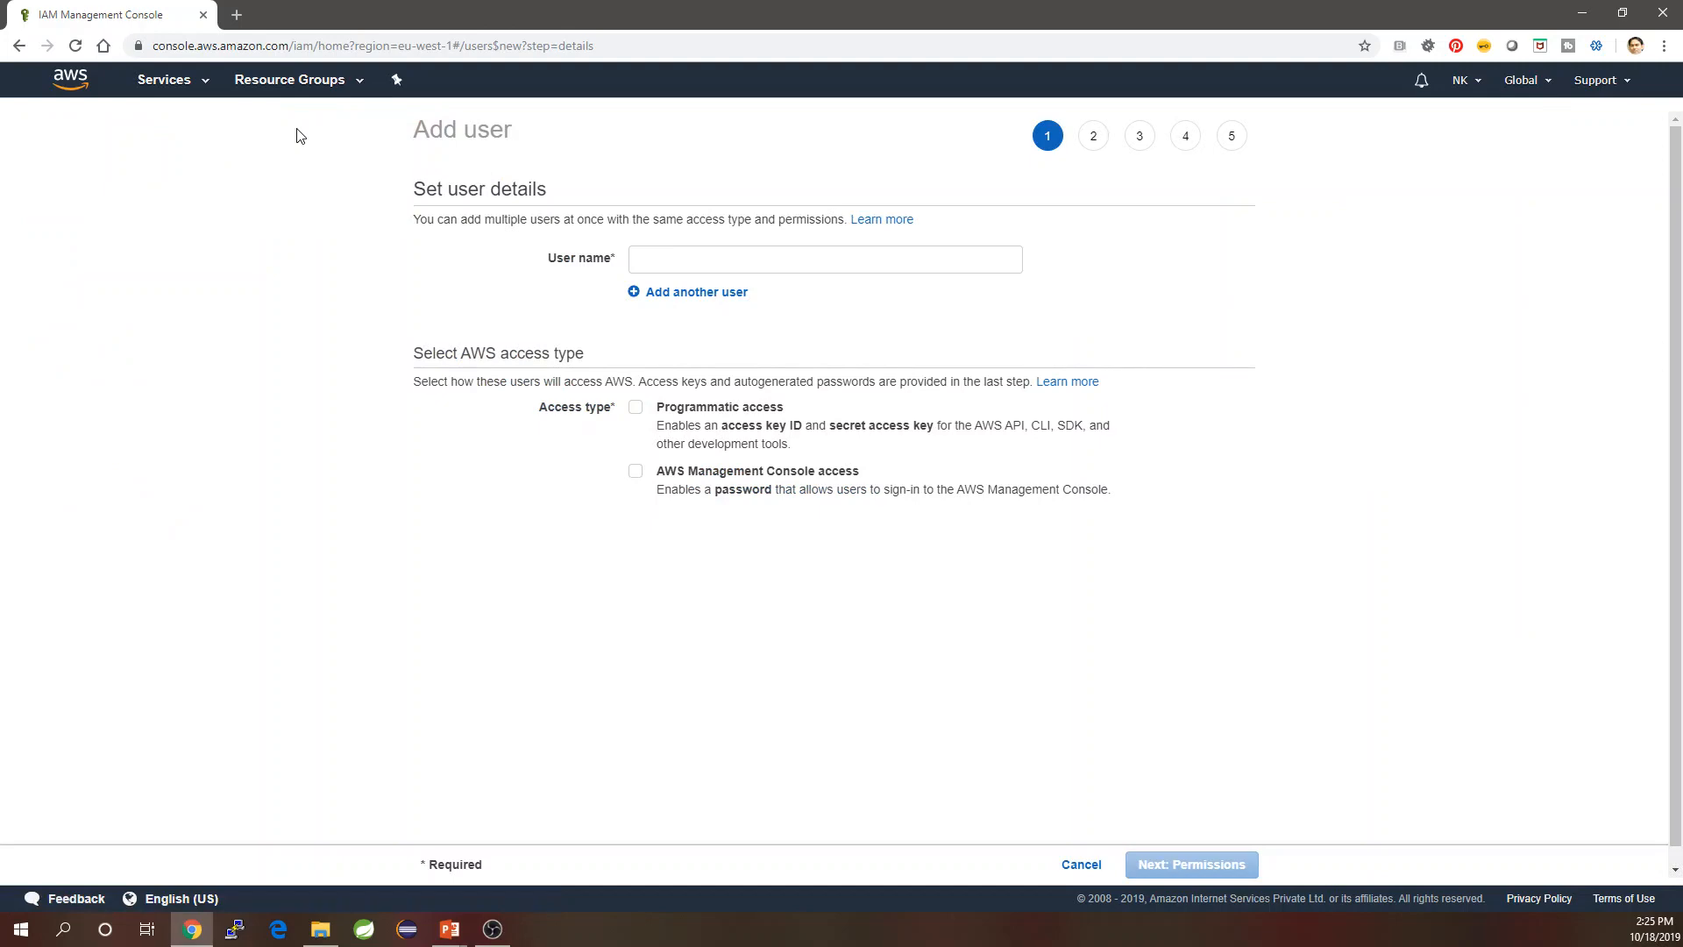
click(710, 253)
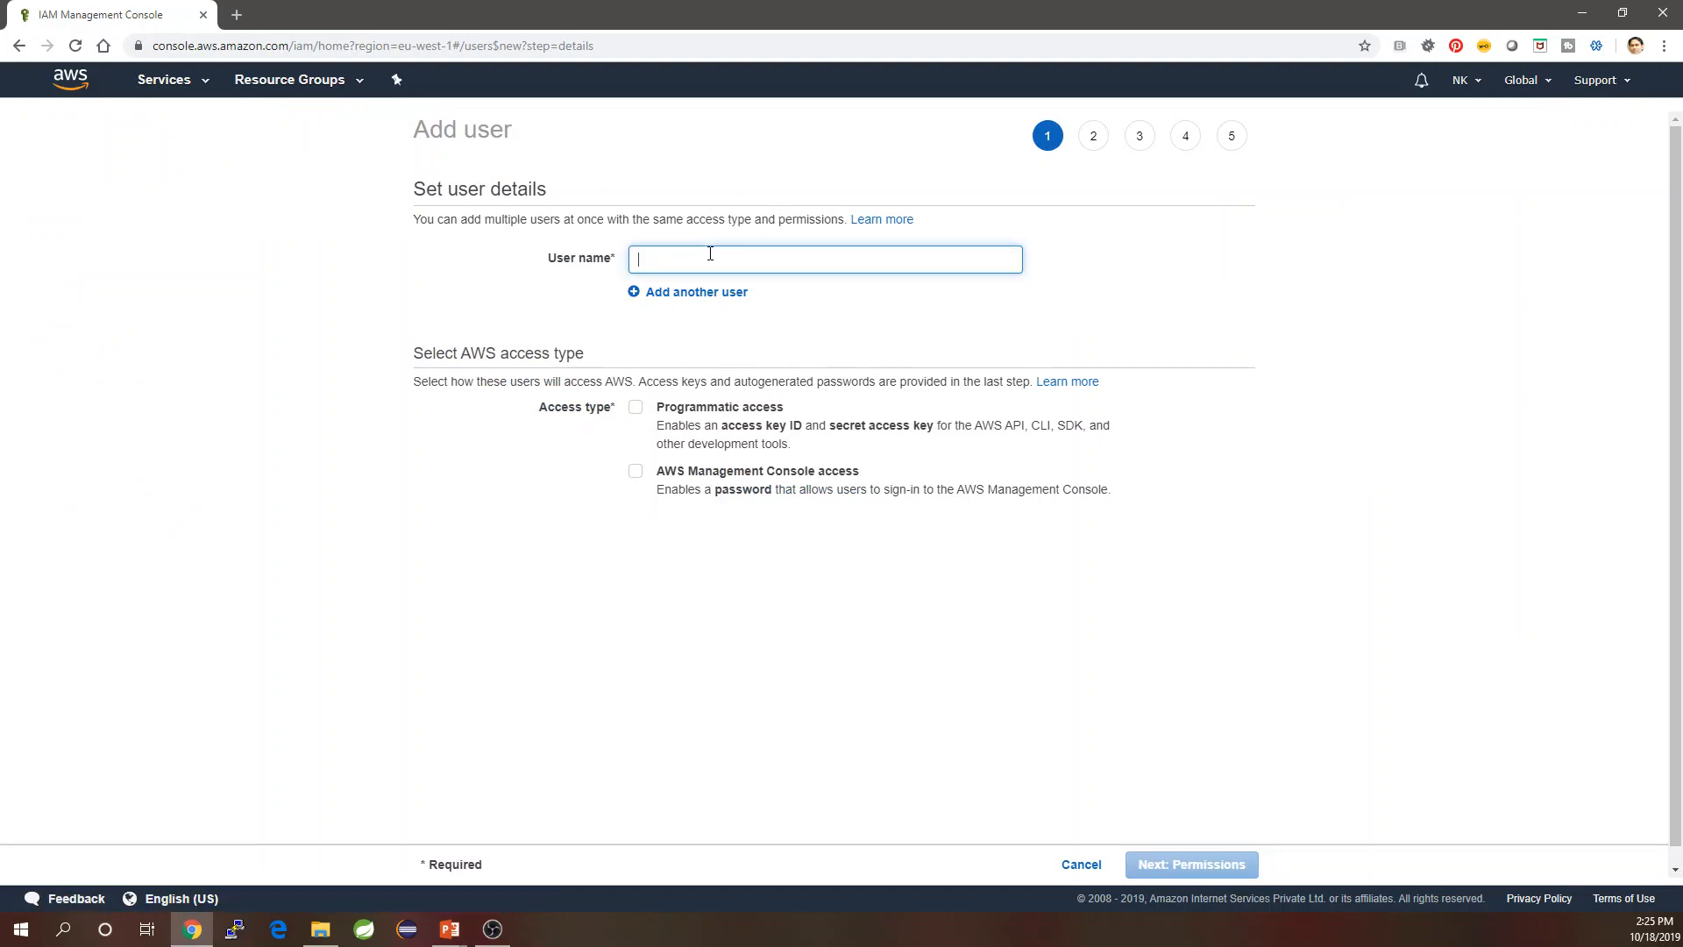
text(Ke)
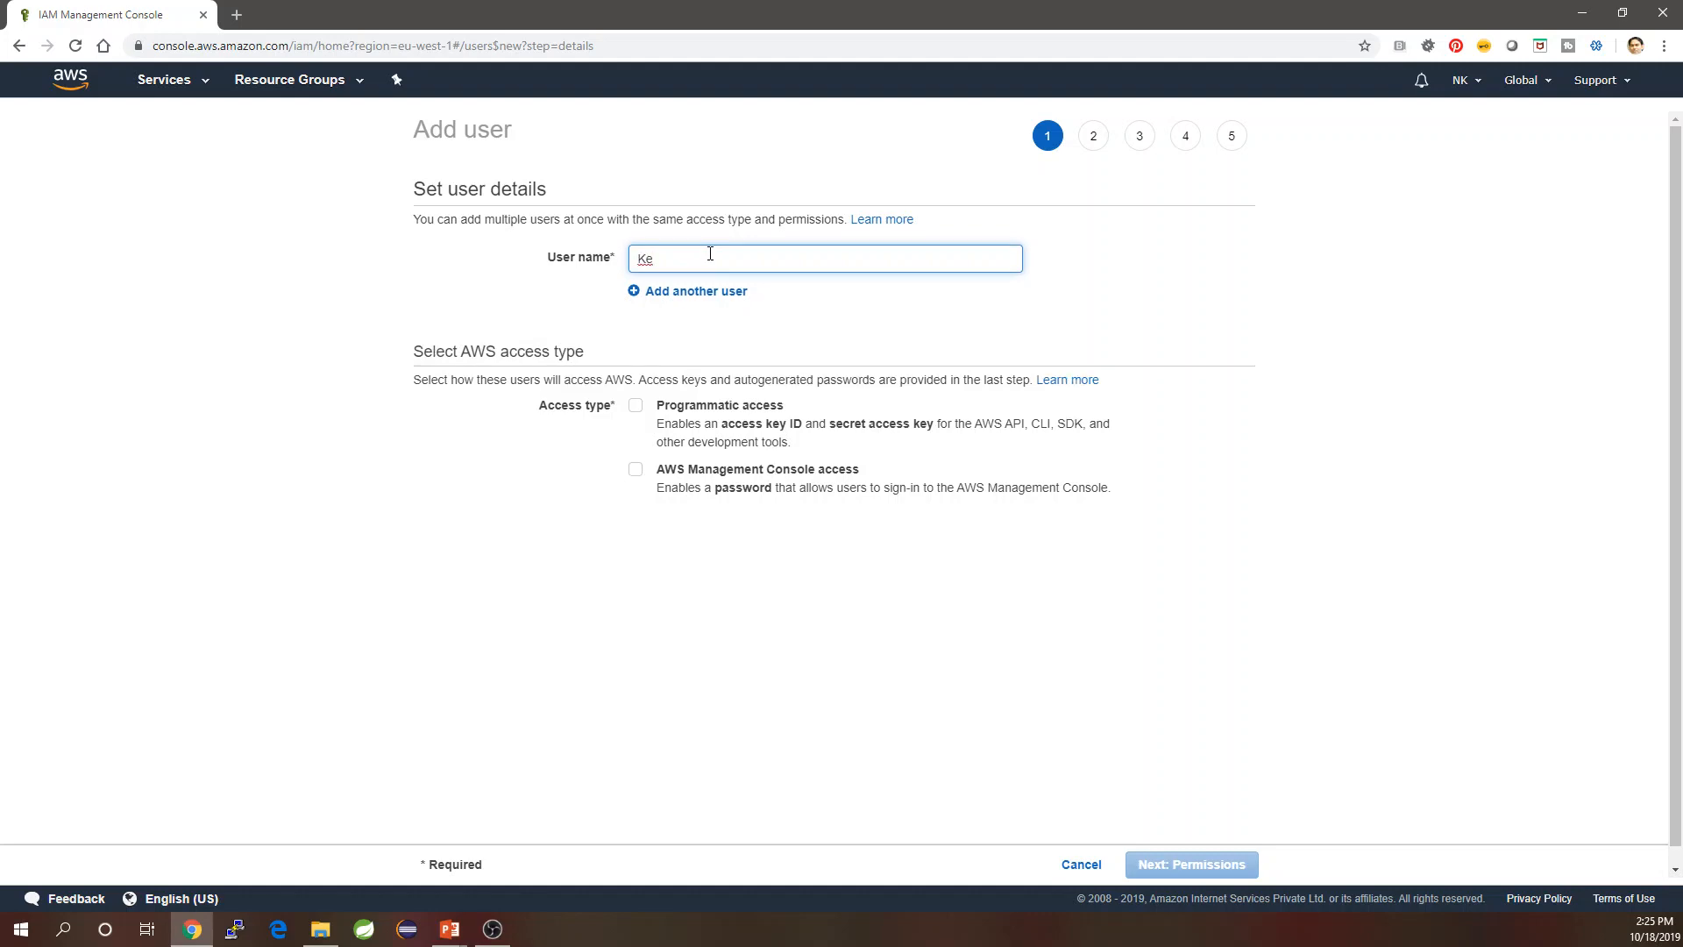
text(lvin)
click(634, 408)
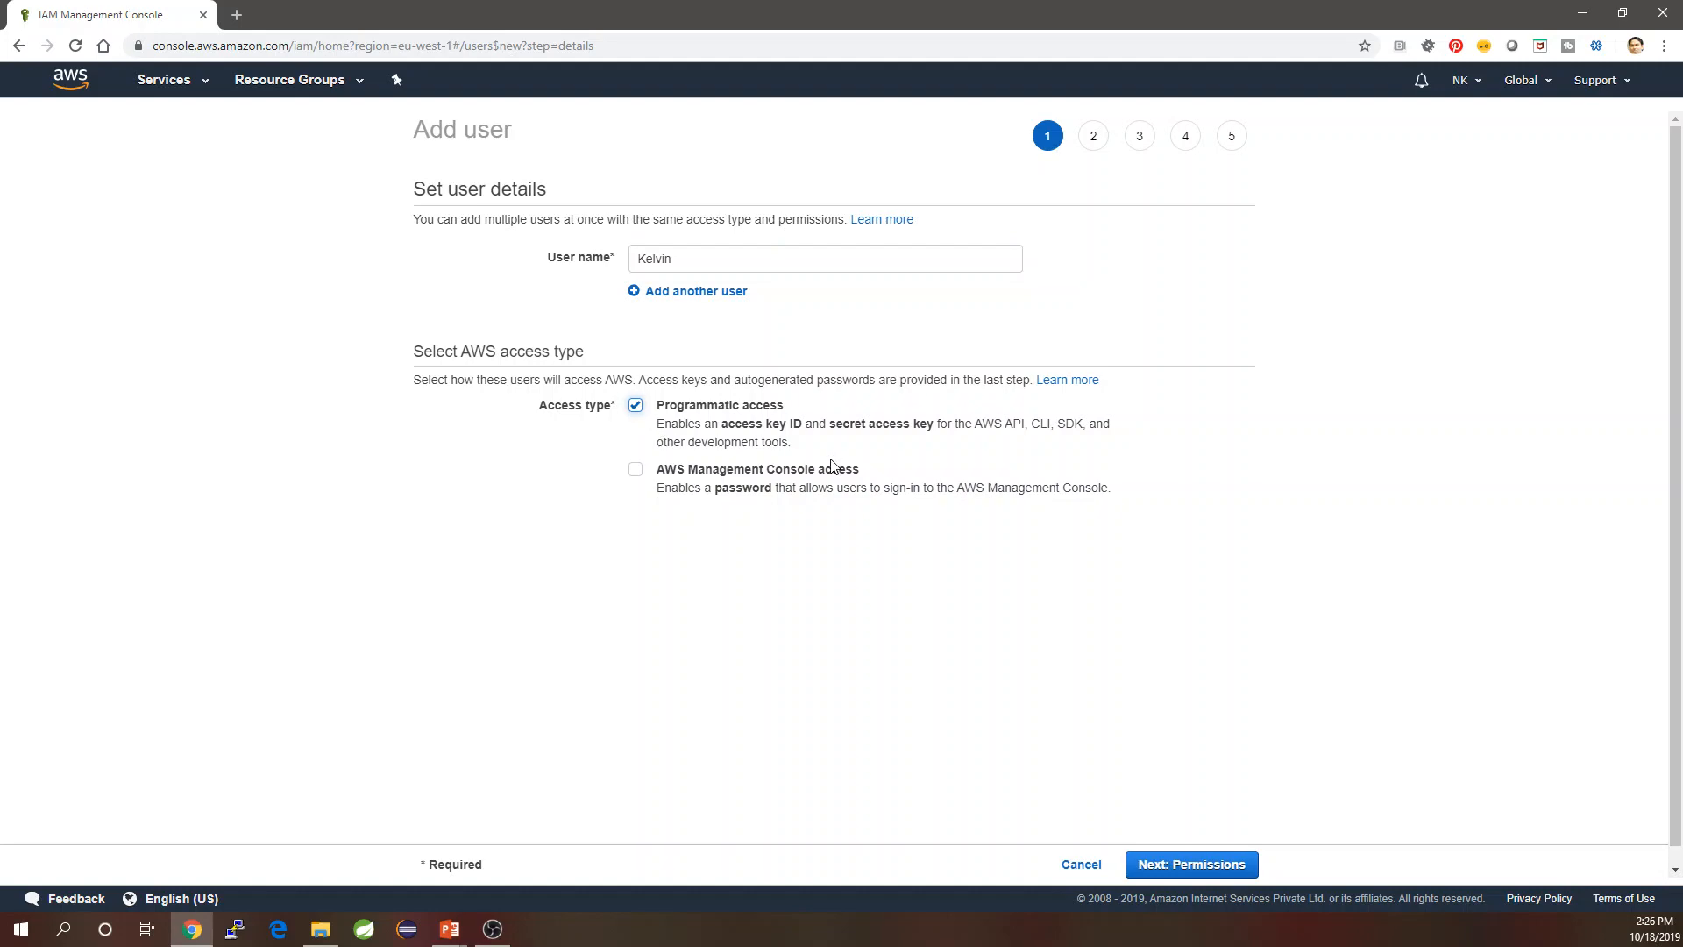
Attach the AmazonS3FullAccess policy directly to Kelvin.
click(1222, 874)
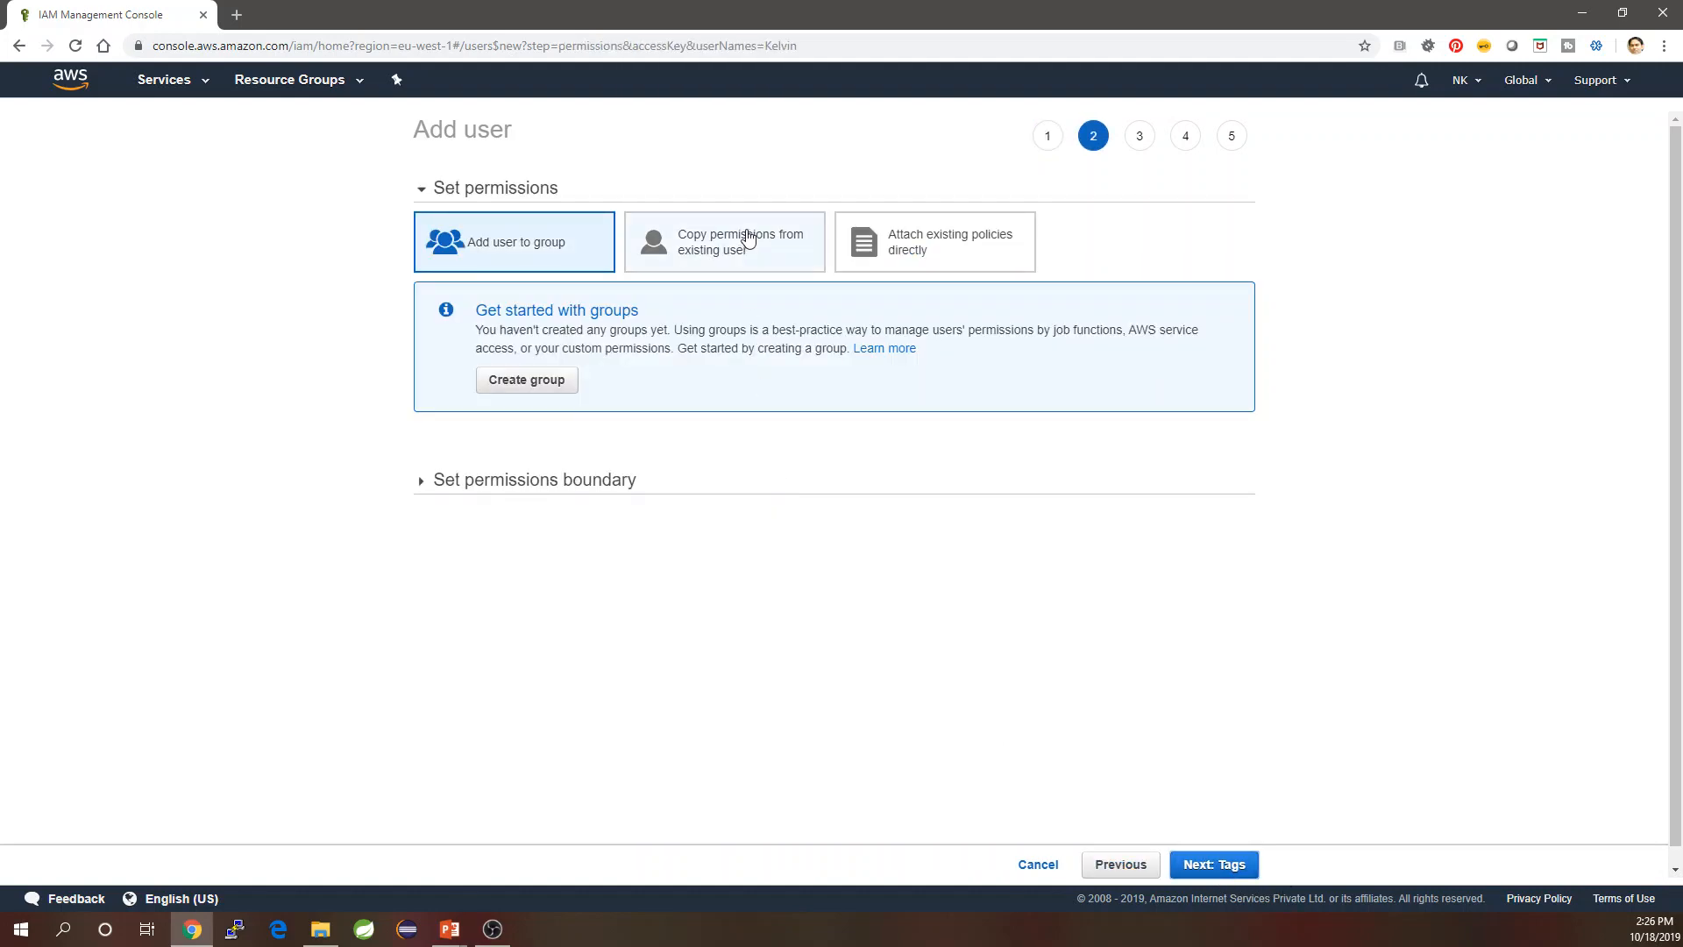
click(973, 256)
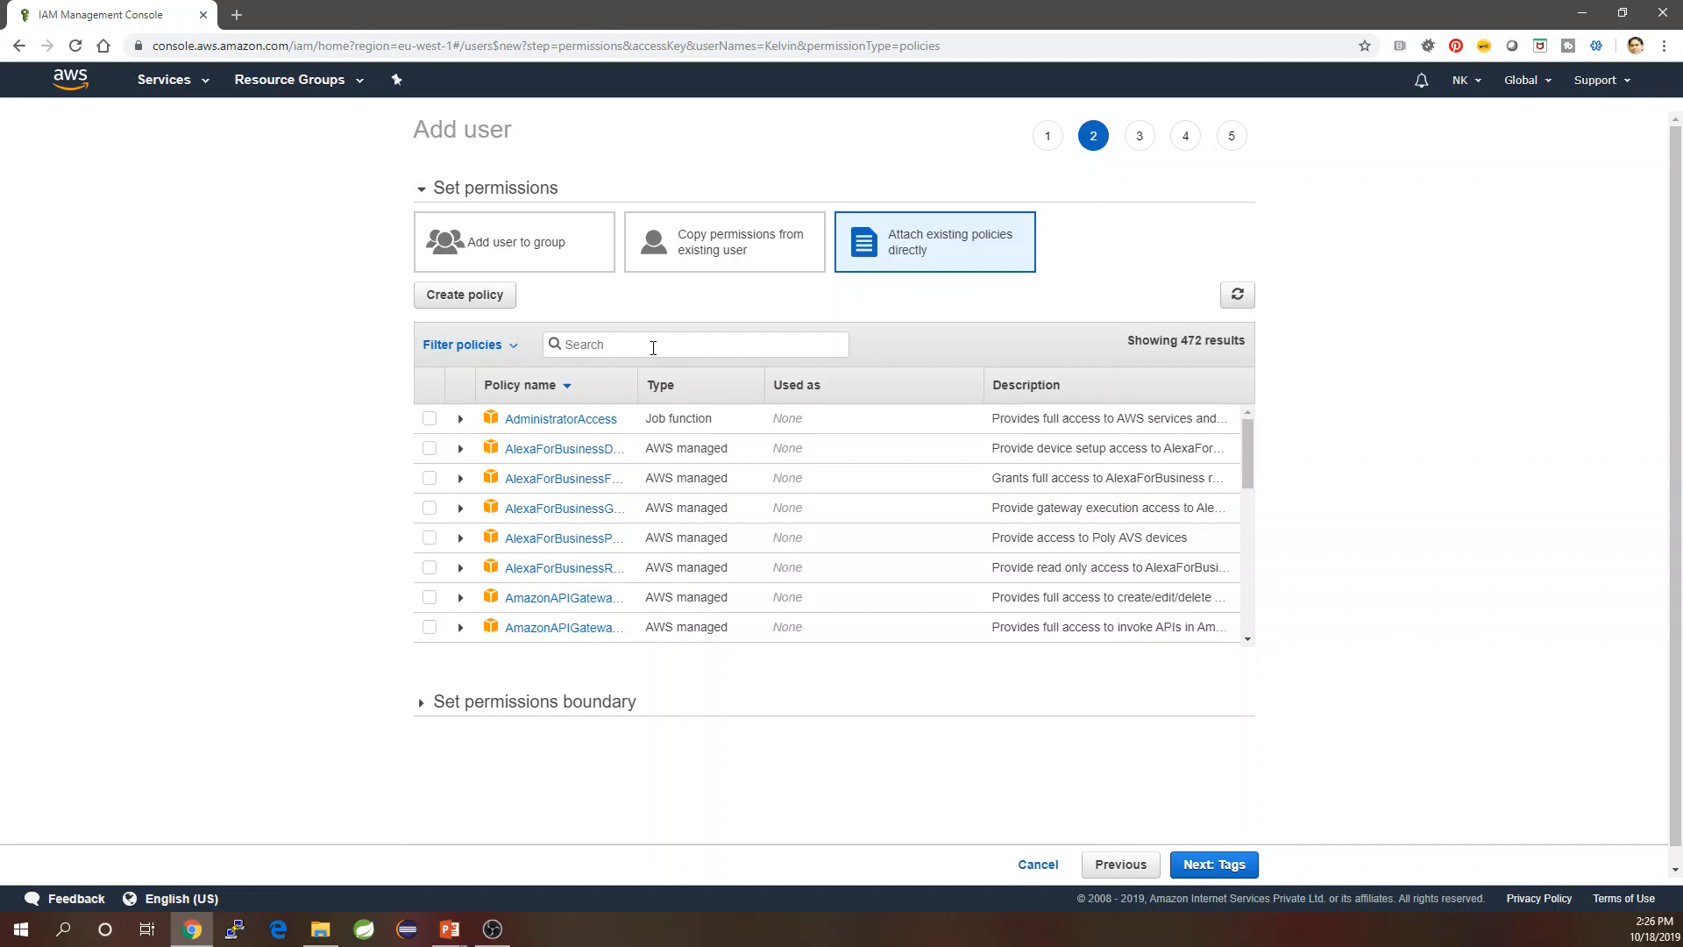
text(S3)
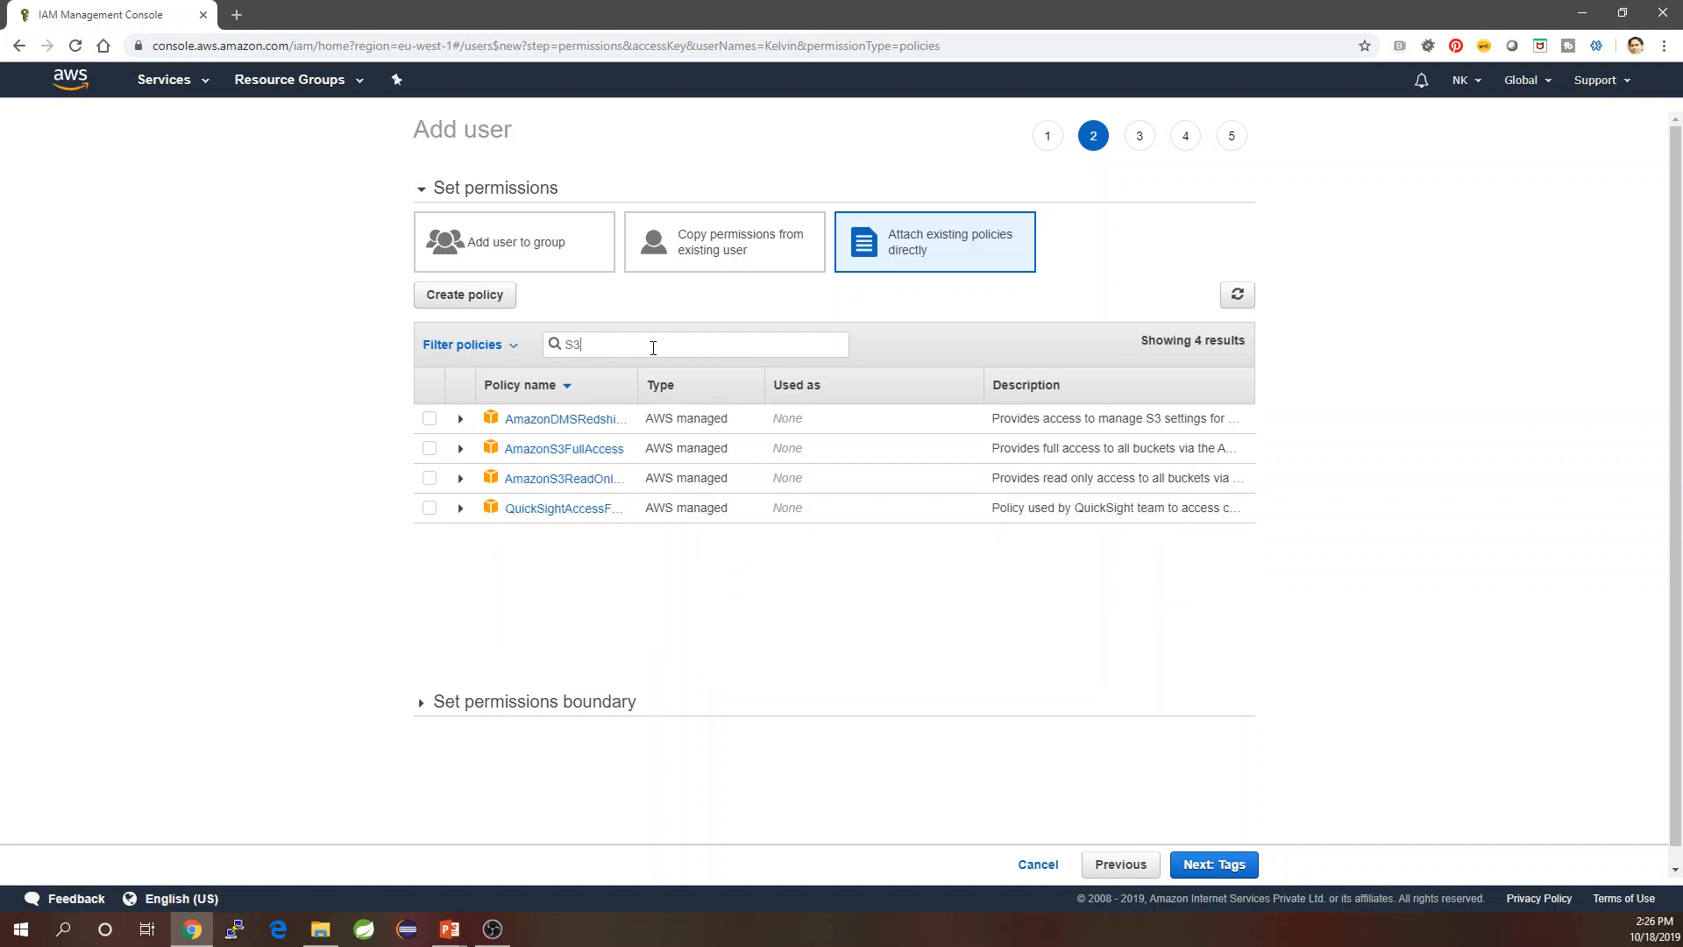
click(430, 449)
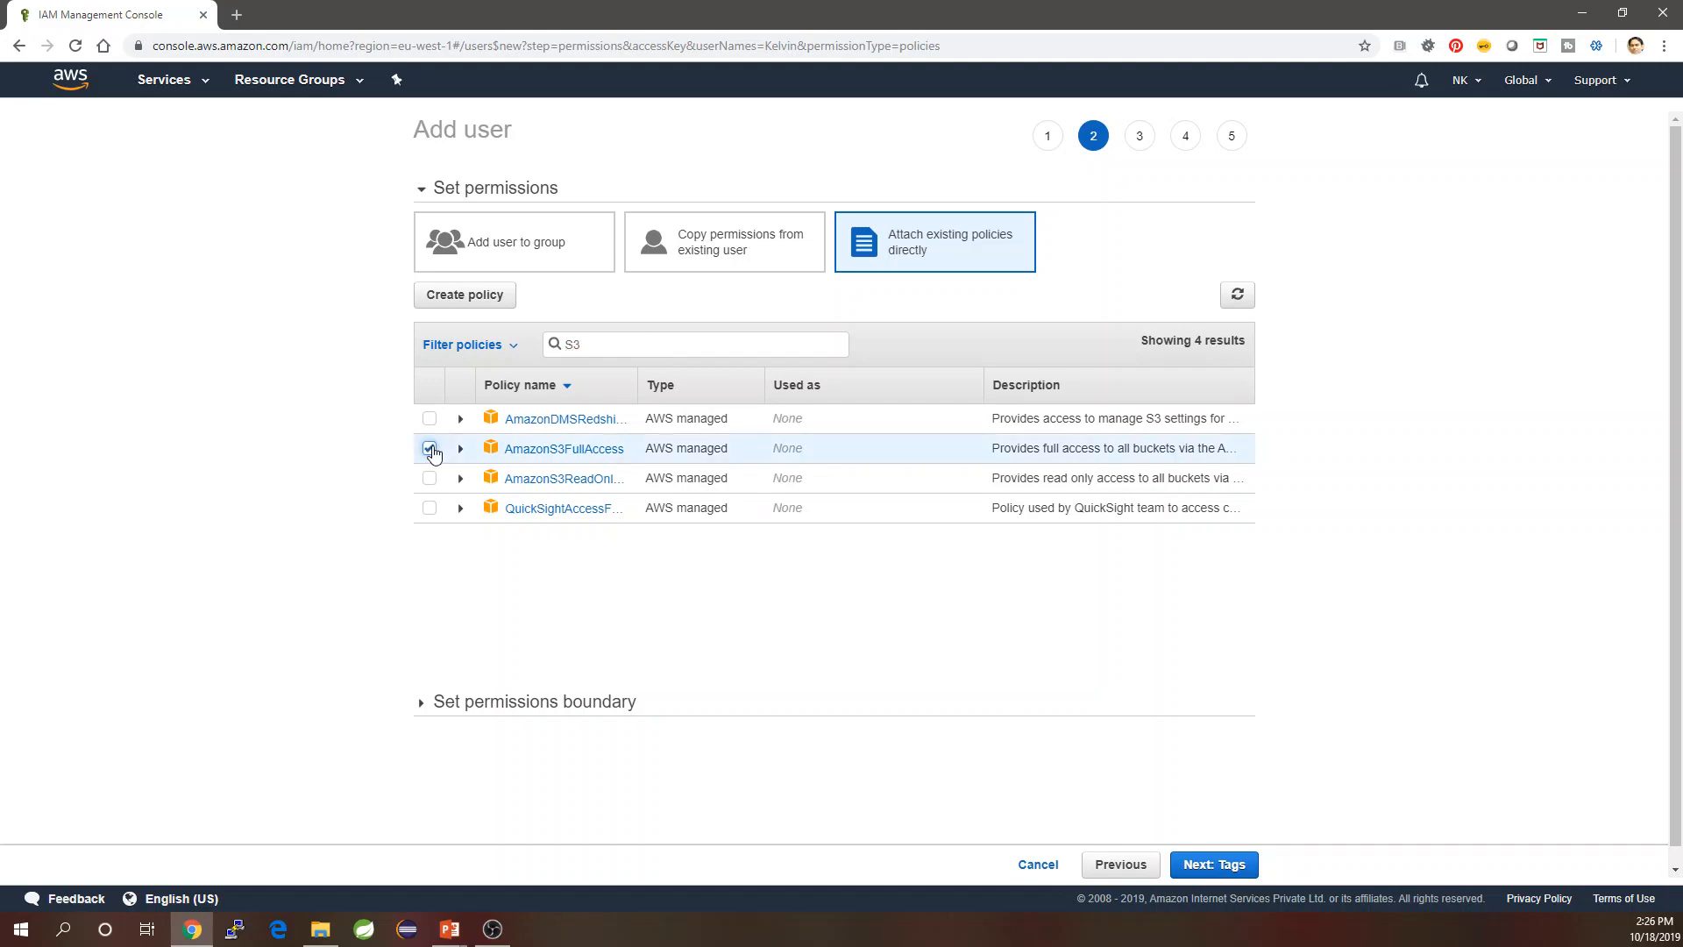
Search 'EC2F', attach AmazonEC2FullAccess, then clear the search and go to tags.
click(595, 344)
drag(595, 345, 559, 348)
key(BackSpace)
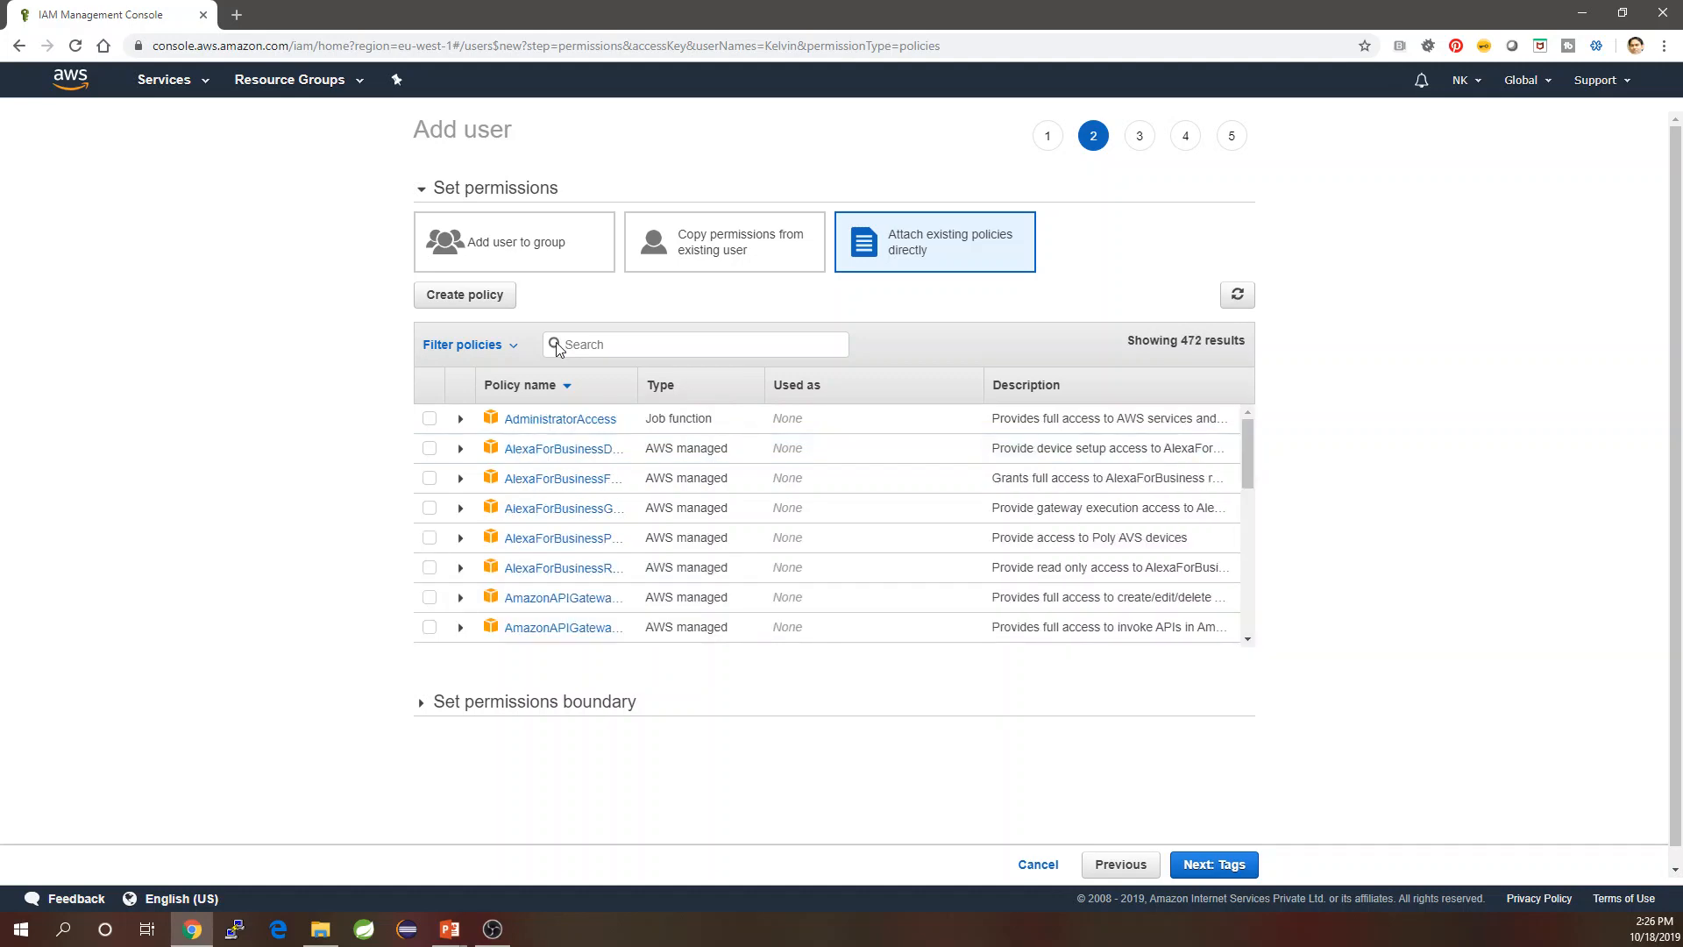
text(EC)
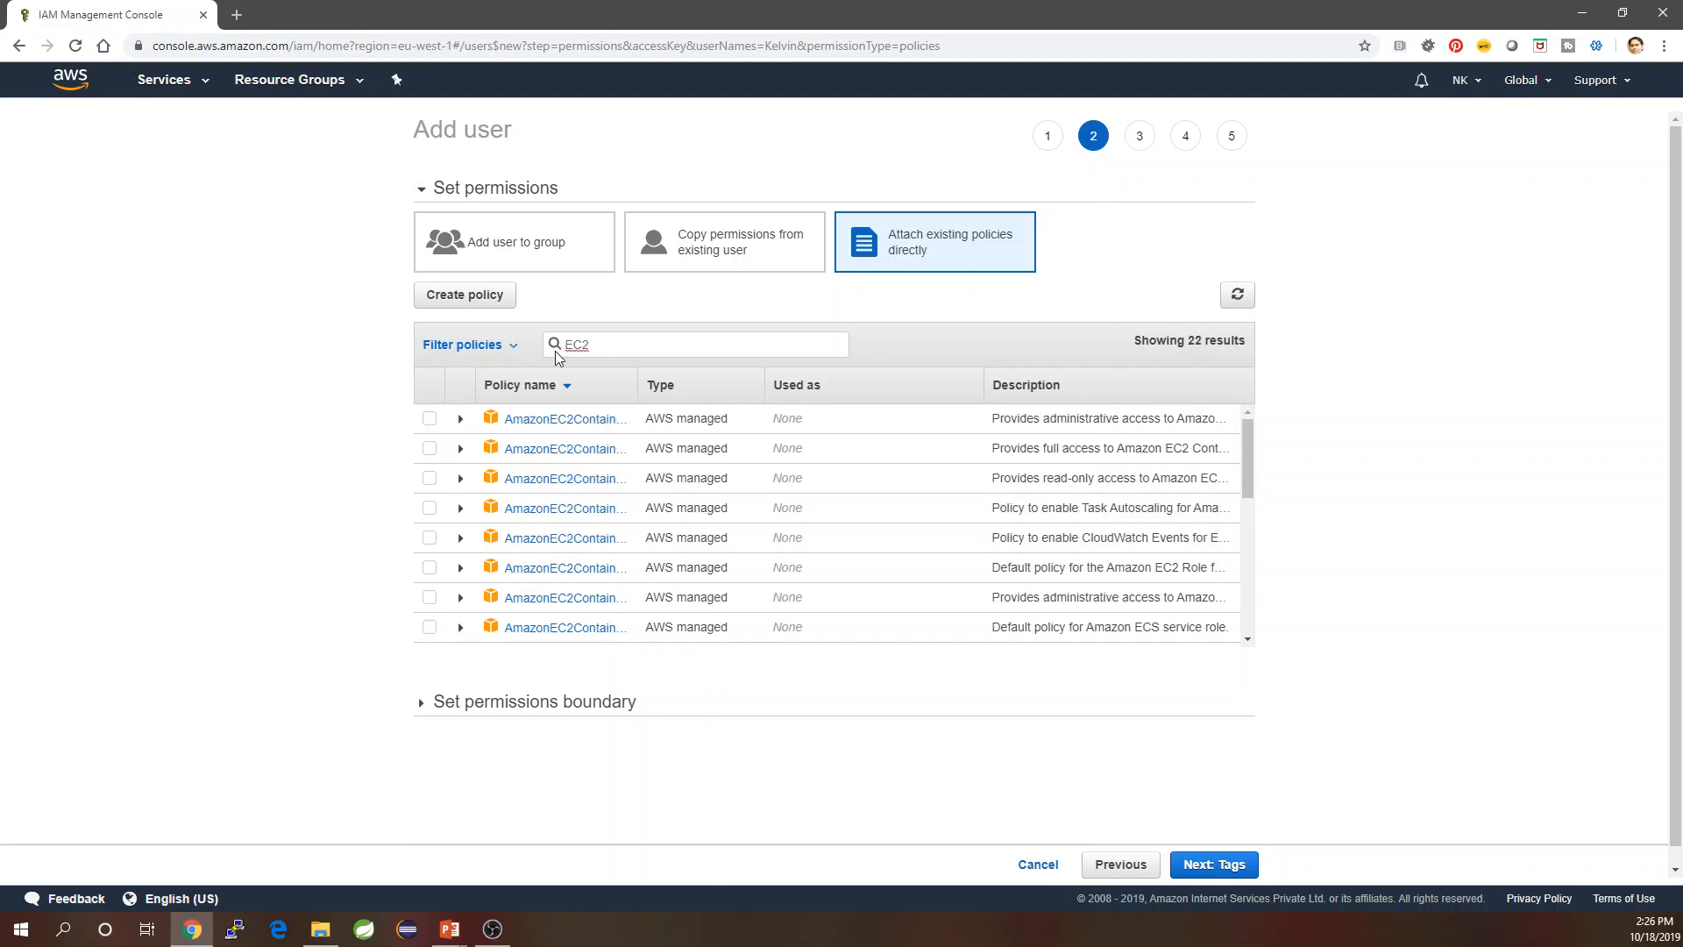
text(2F)
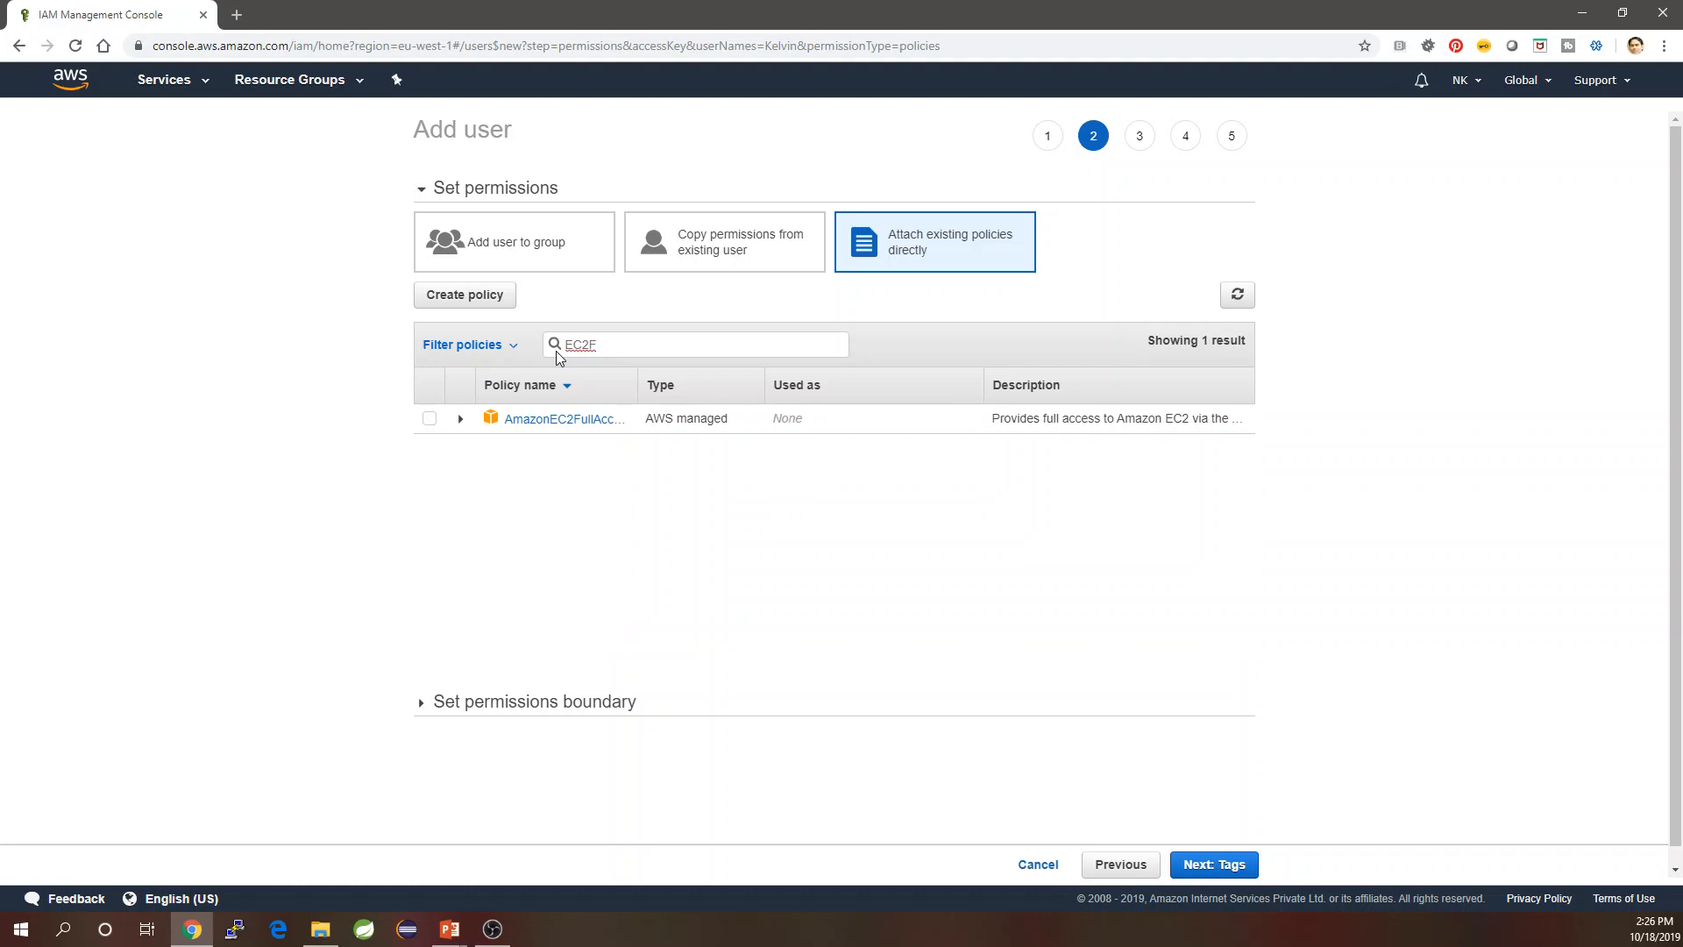
click(430, 420)
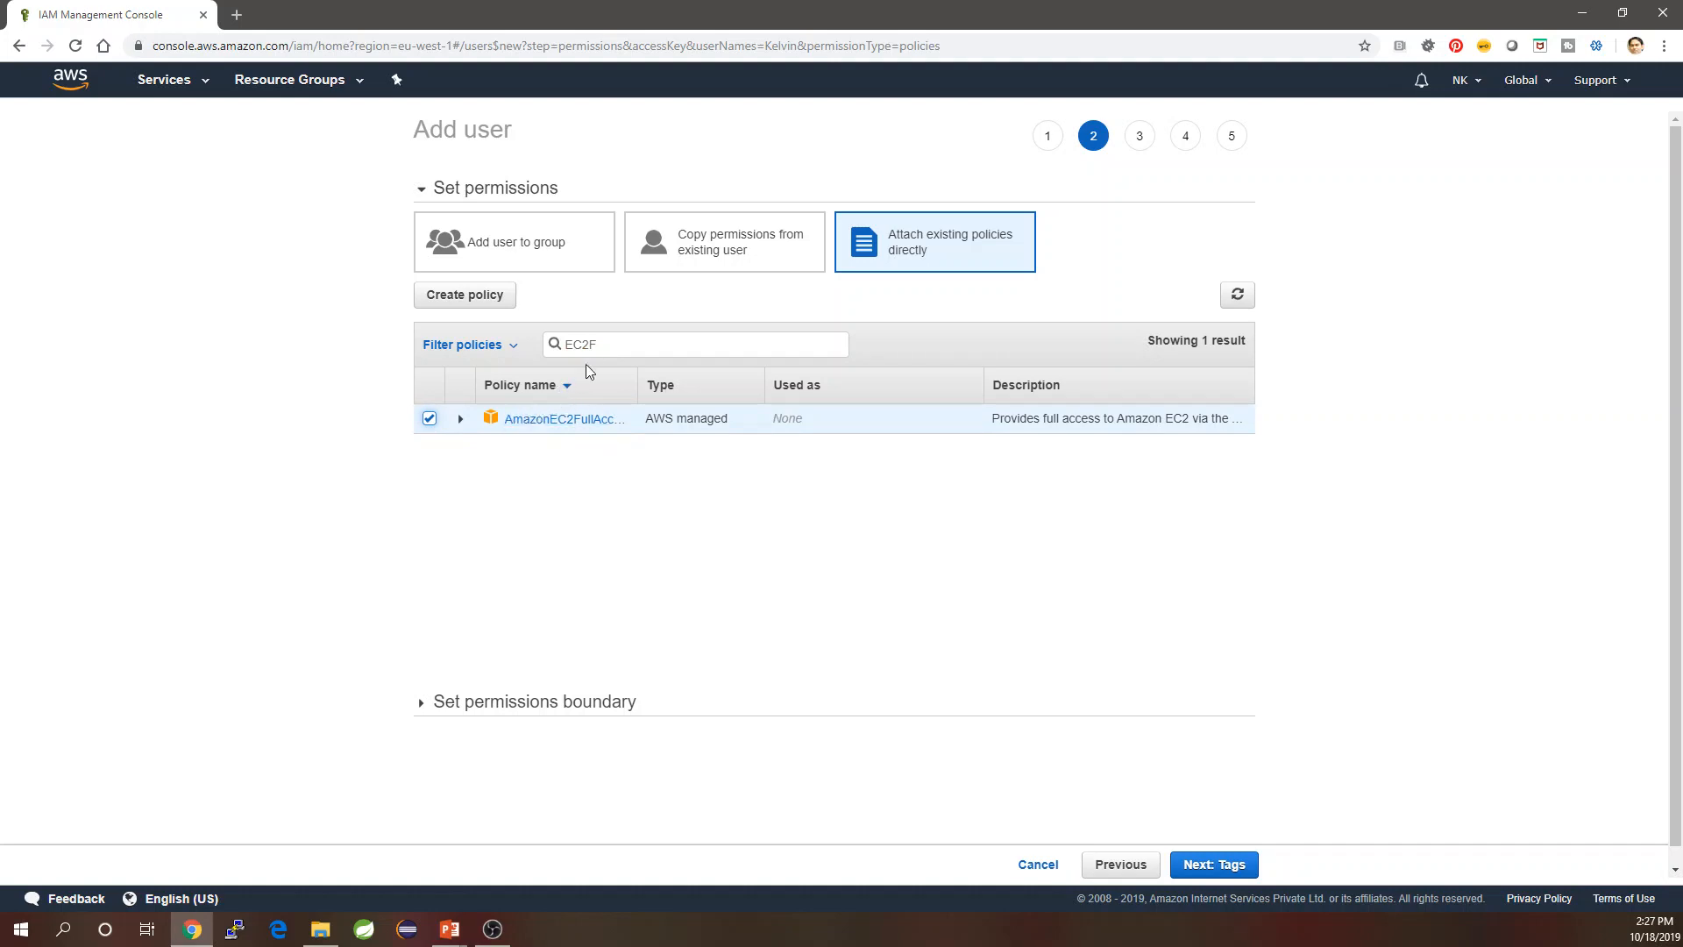
drag(598, 346, 526, 351)
key(BackSpace)
click(1226, 868)
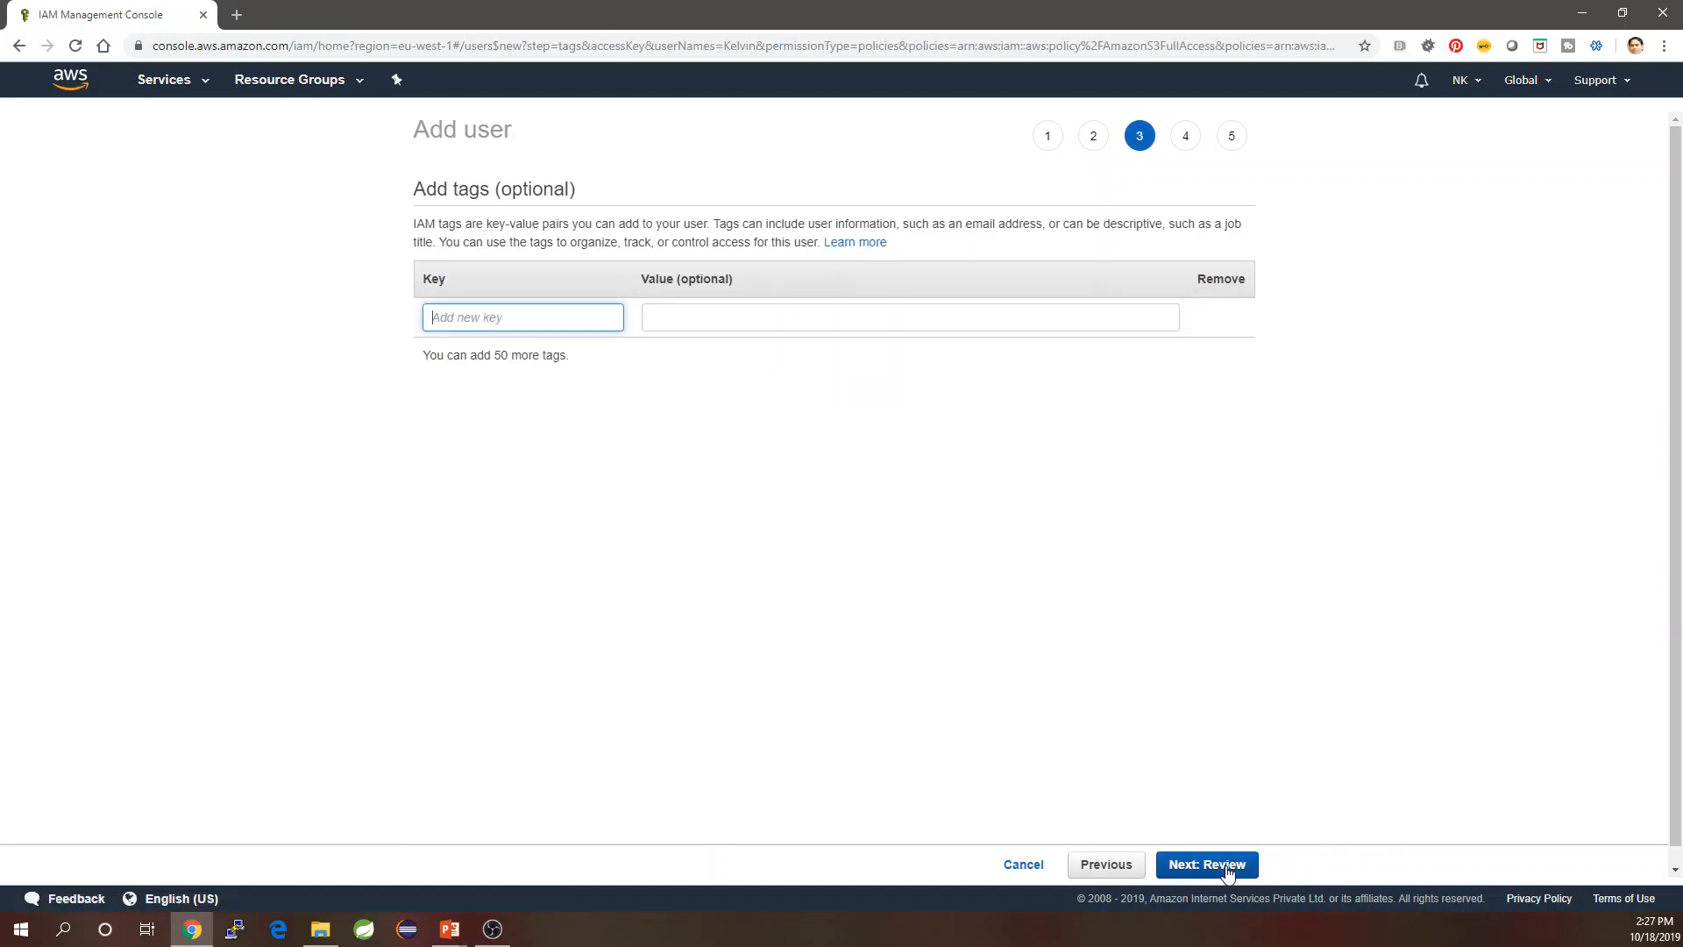
Skip tags and review, then create user Kelvin to get his access keys.
click(1227, 874)
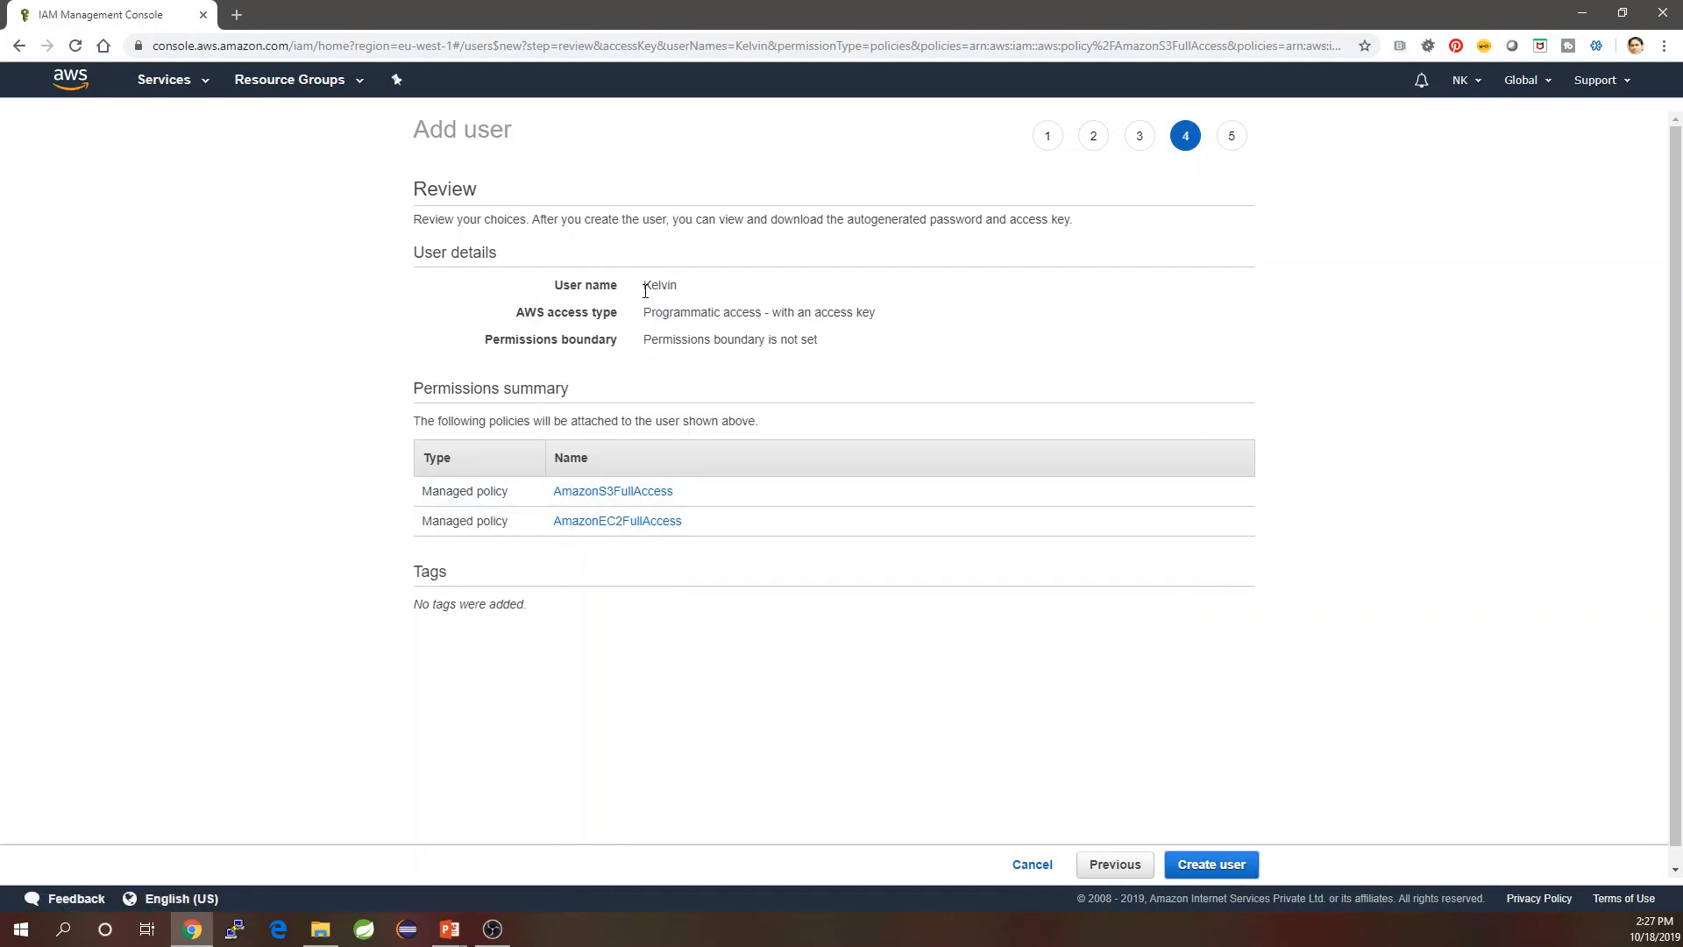
click(1209, 866)
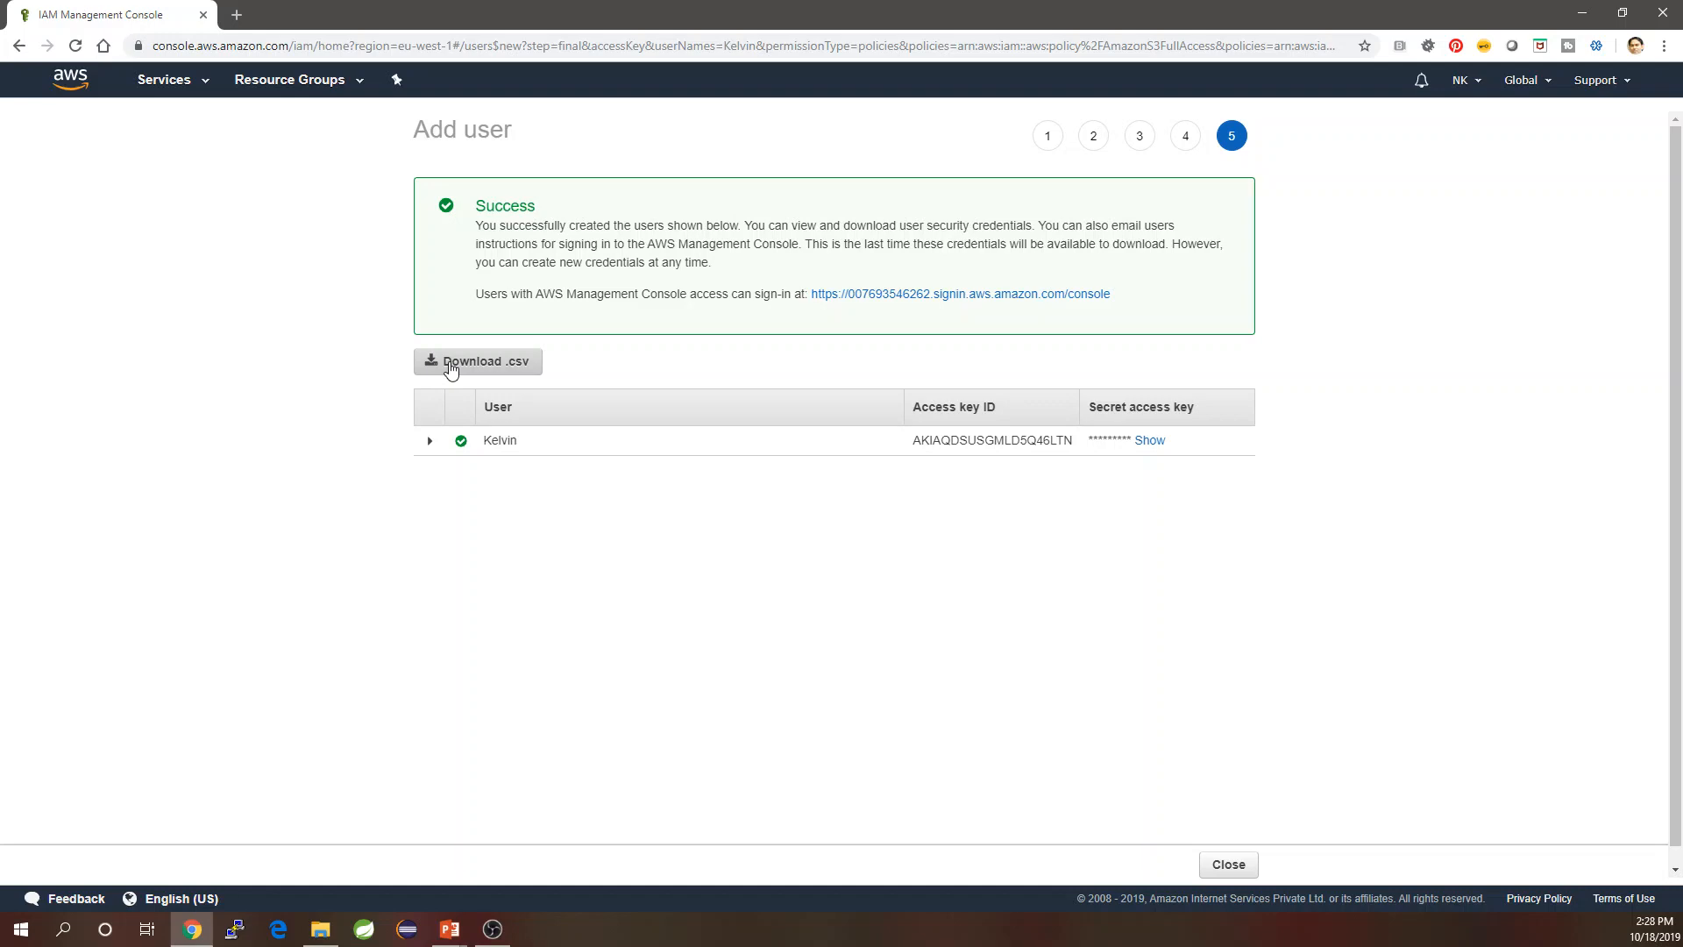
Check Kelvin's summary to confirm both full-access policies are attached.
click(1230, 868)
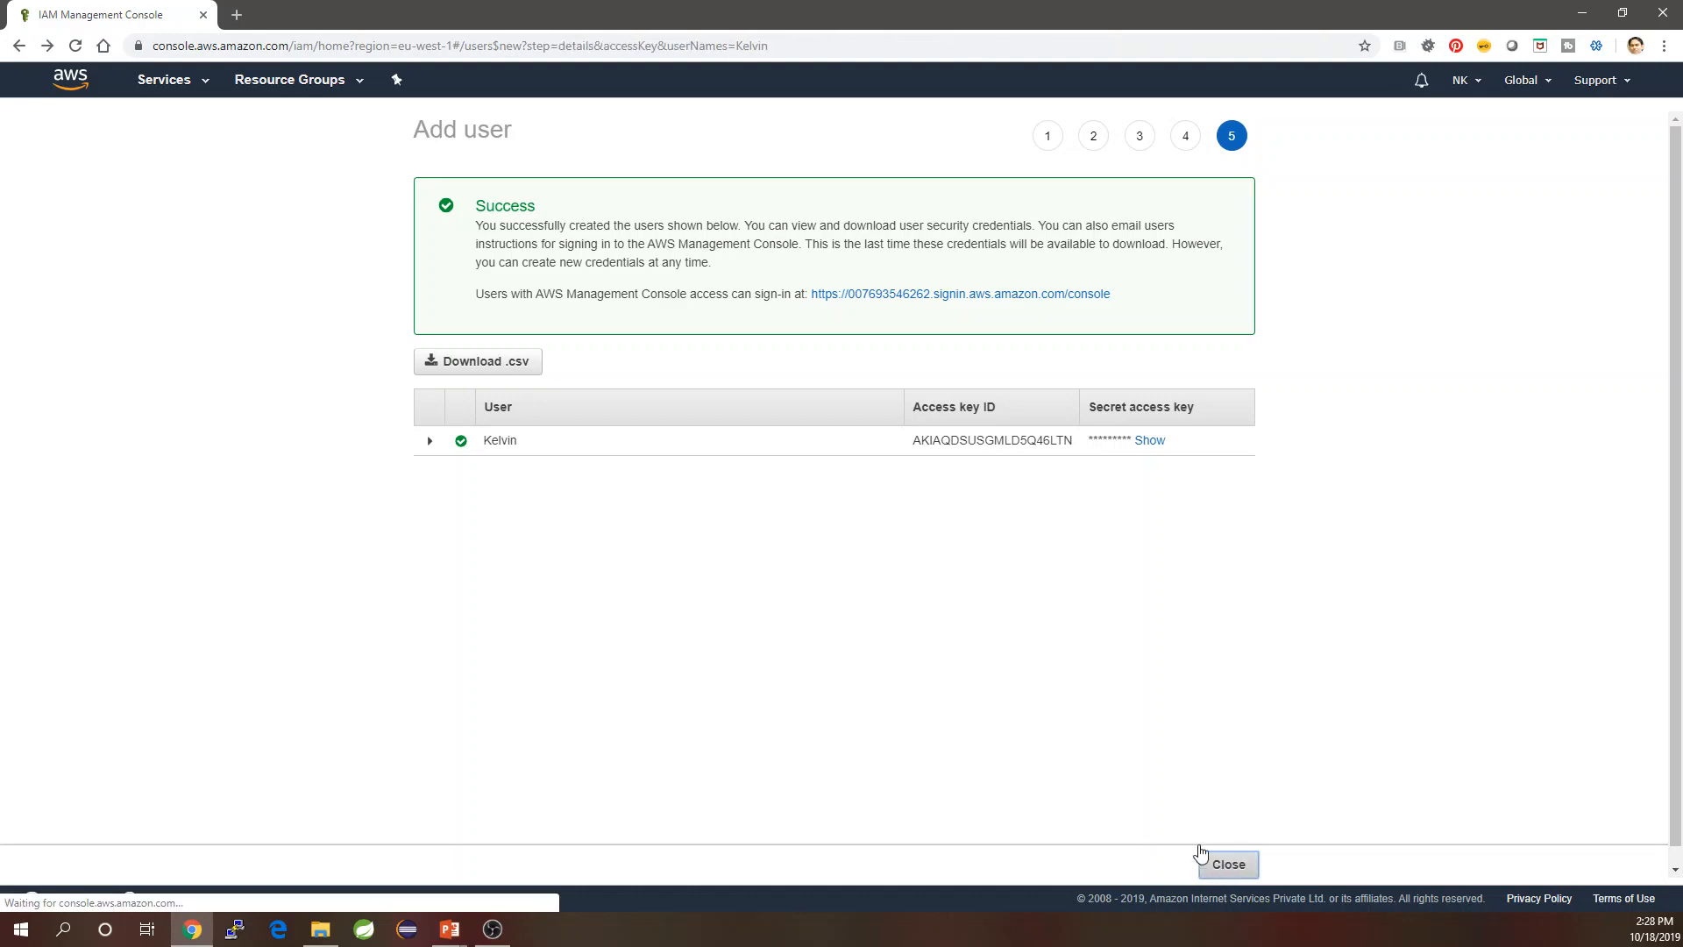
click(322, 249)
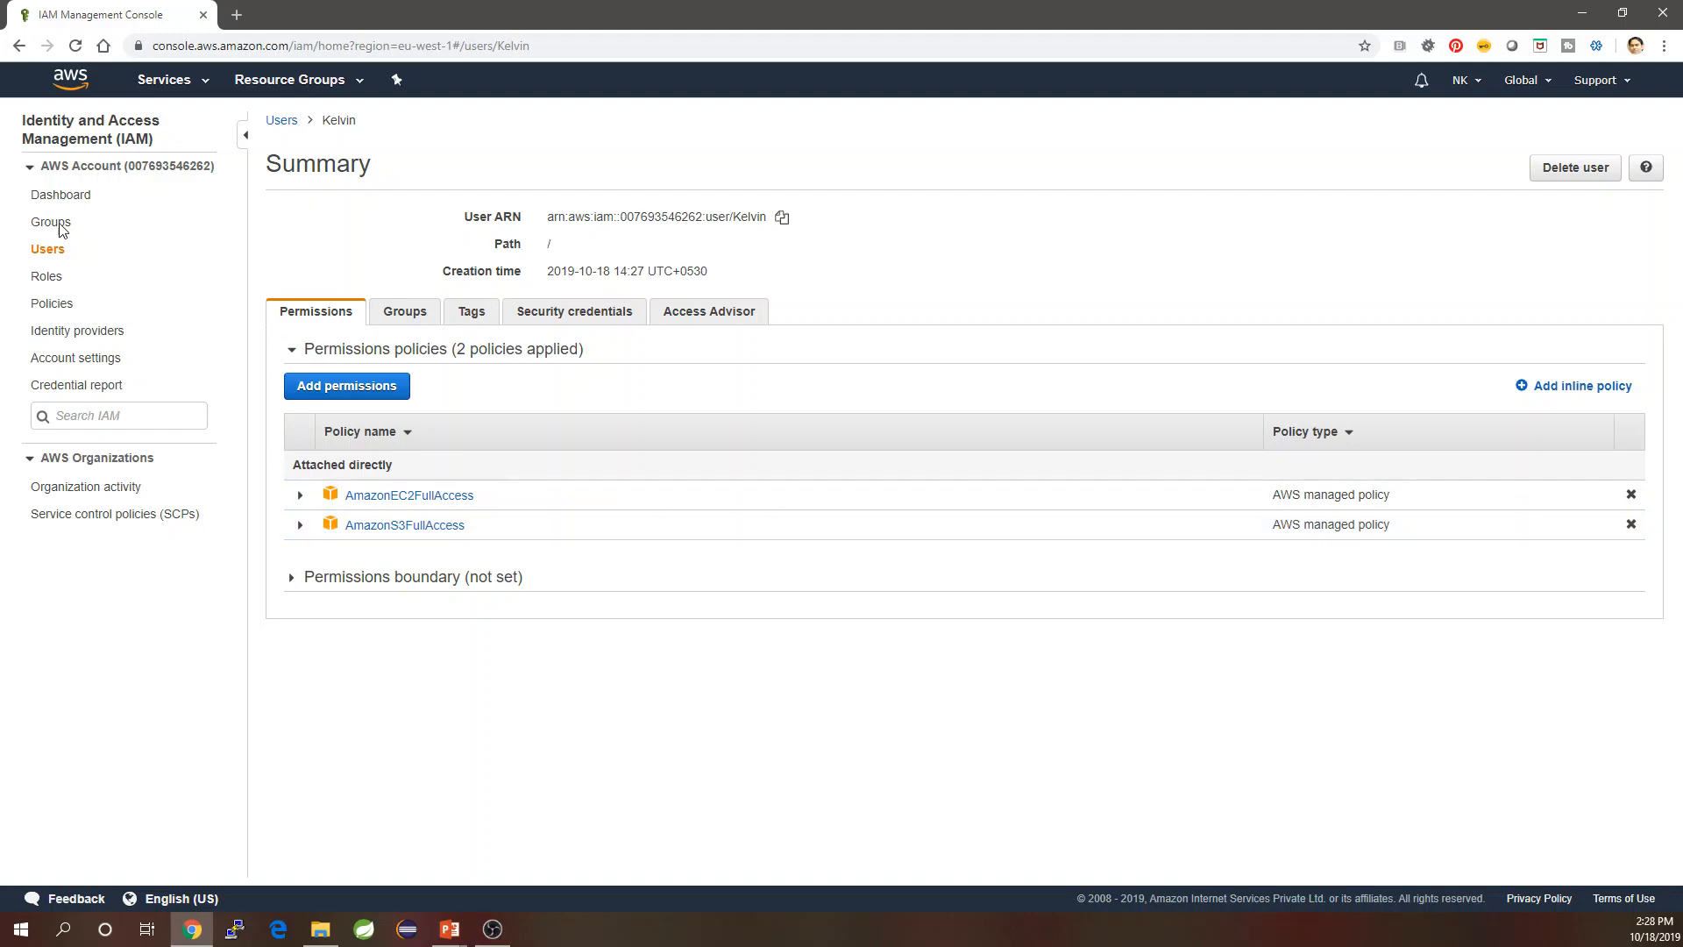
click(47, 249)
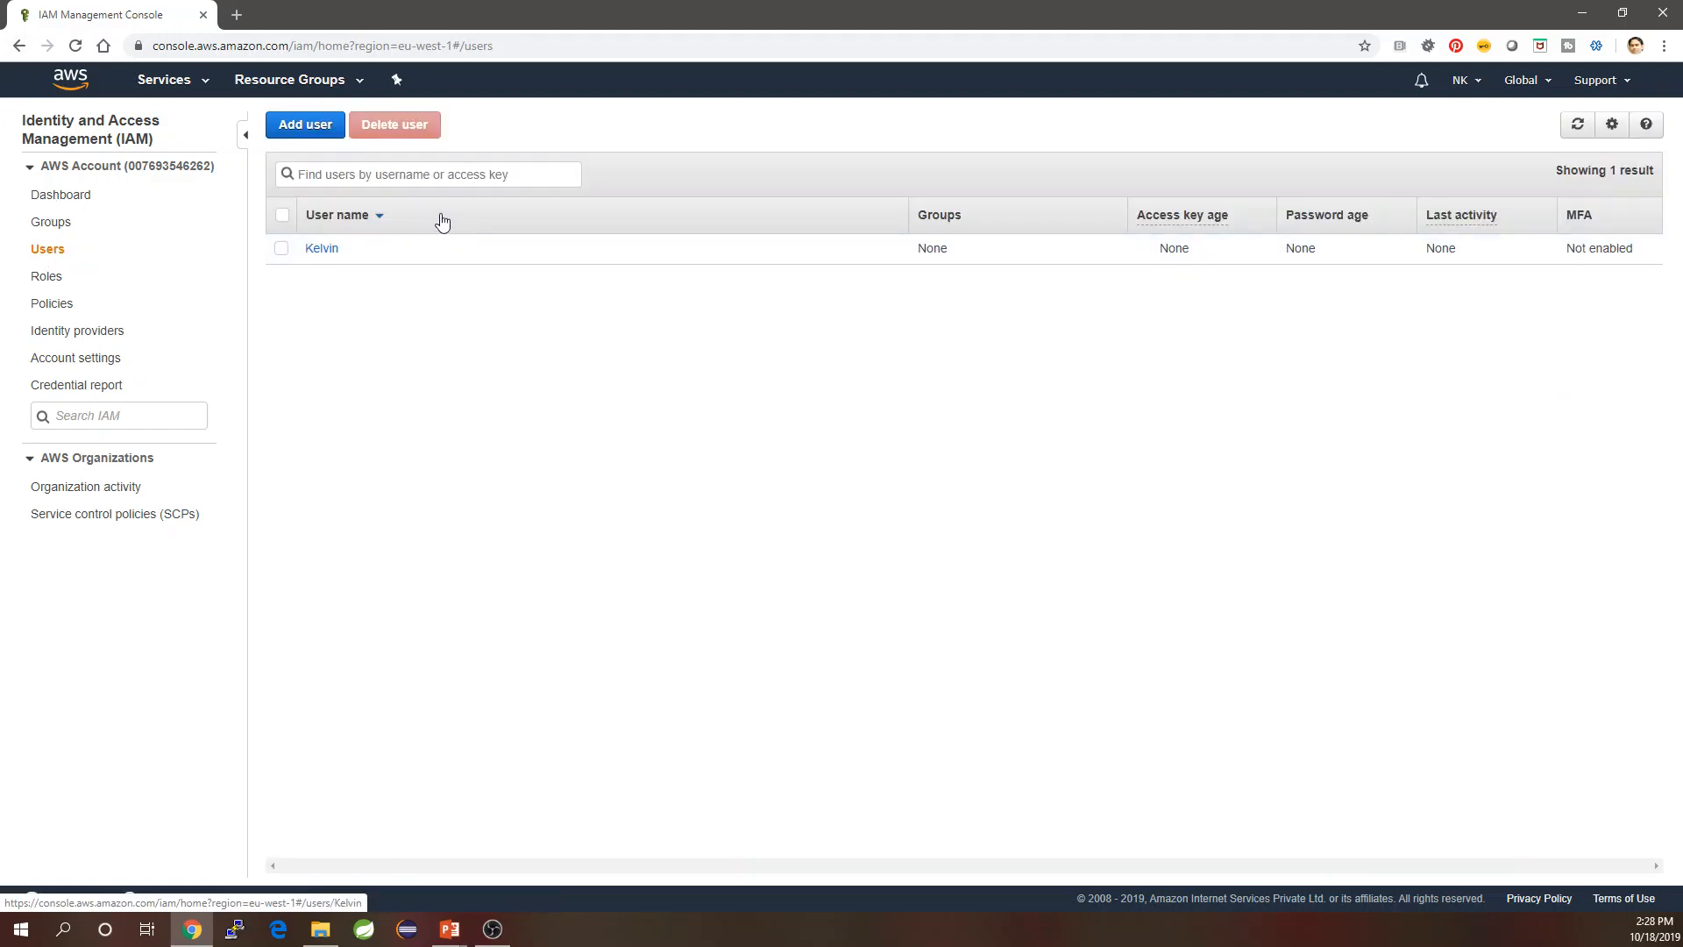
Start a new Add user form and review the use case slide in PowerPoint.
click(311, 127)
click(695, 259)
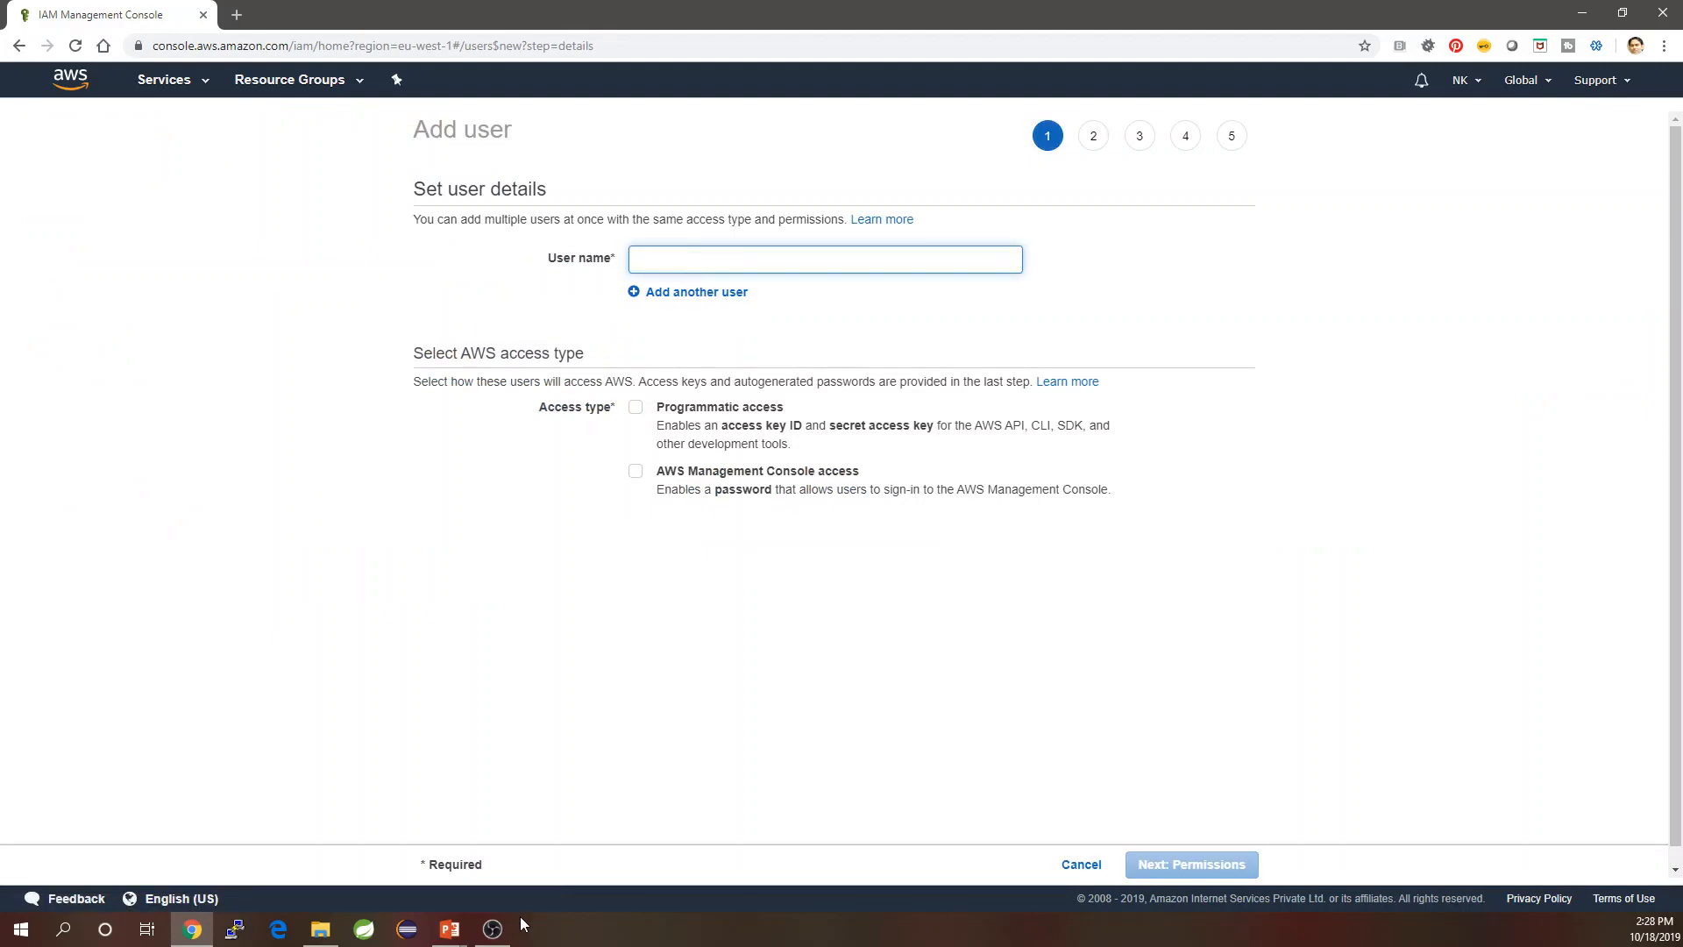
click(450, 929)
click(355, 867)
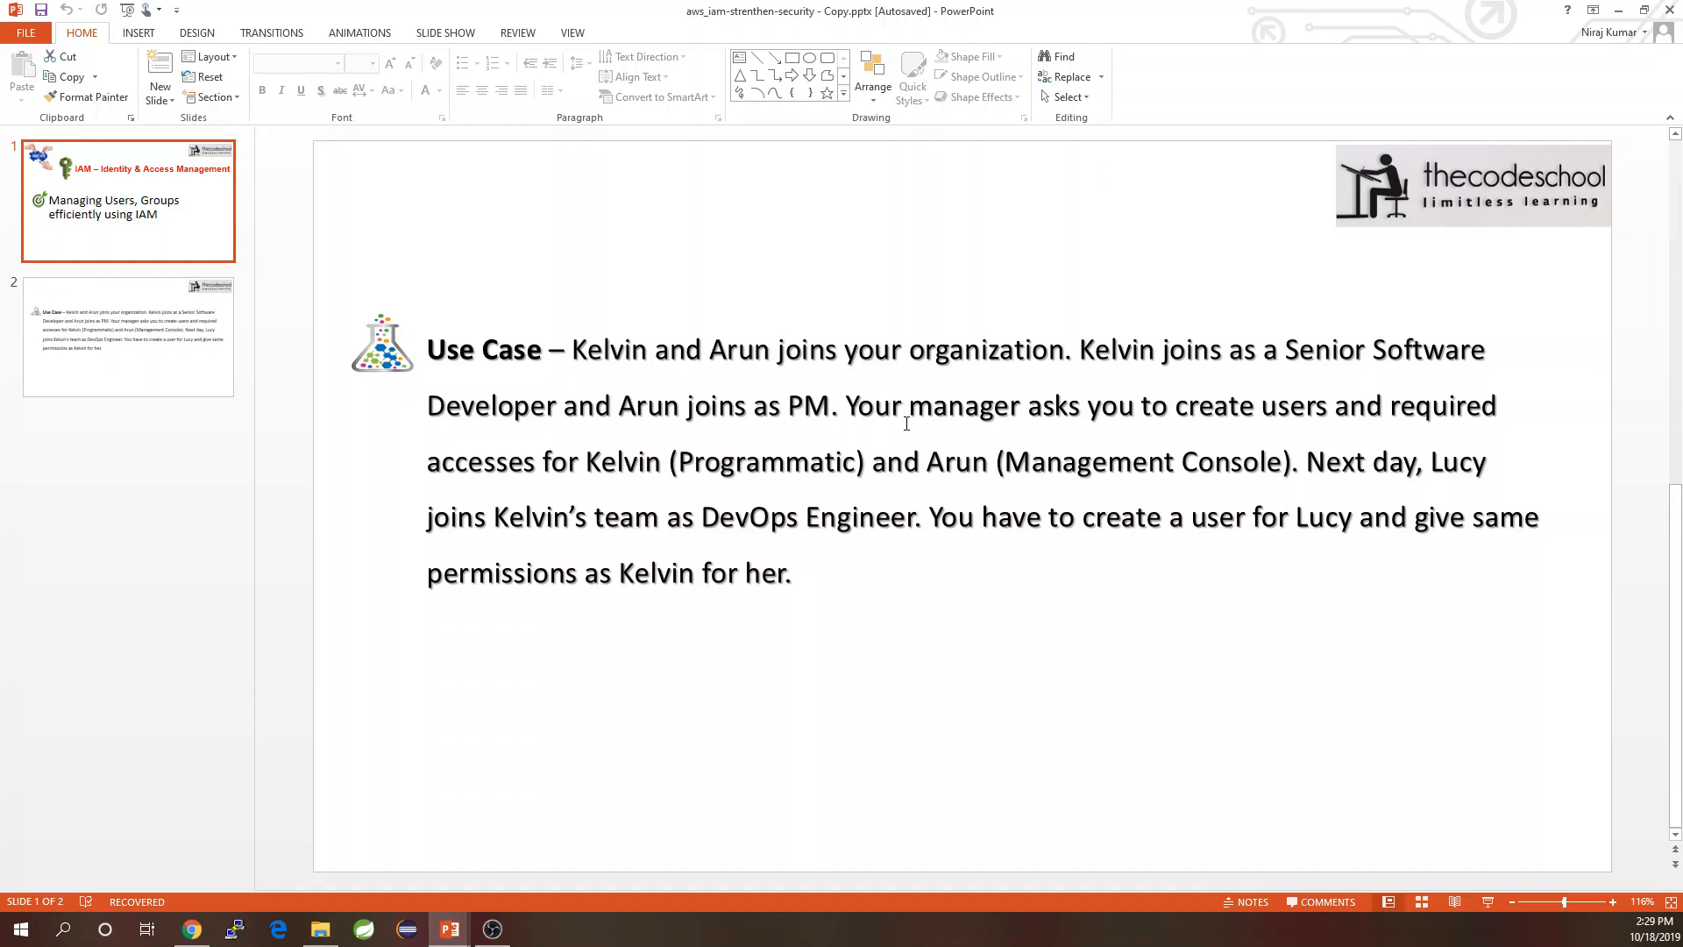
key(alt+Tab)
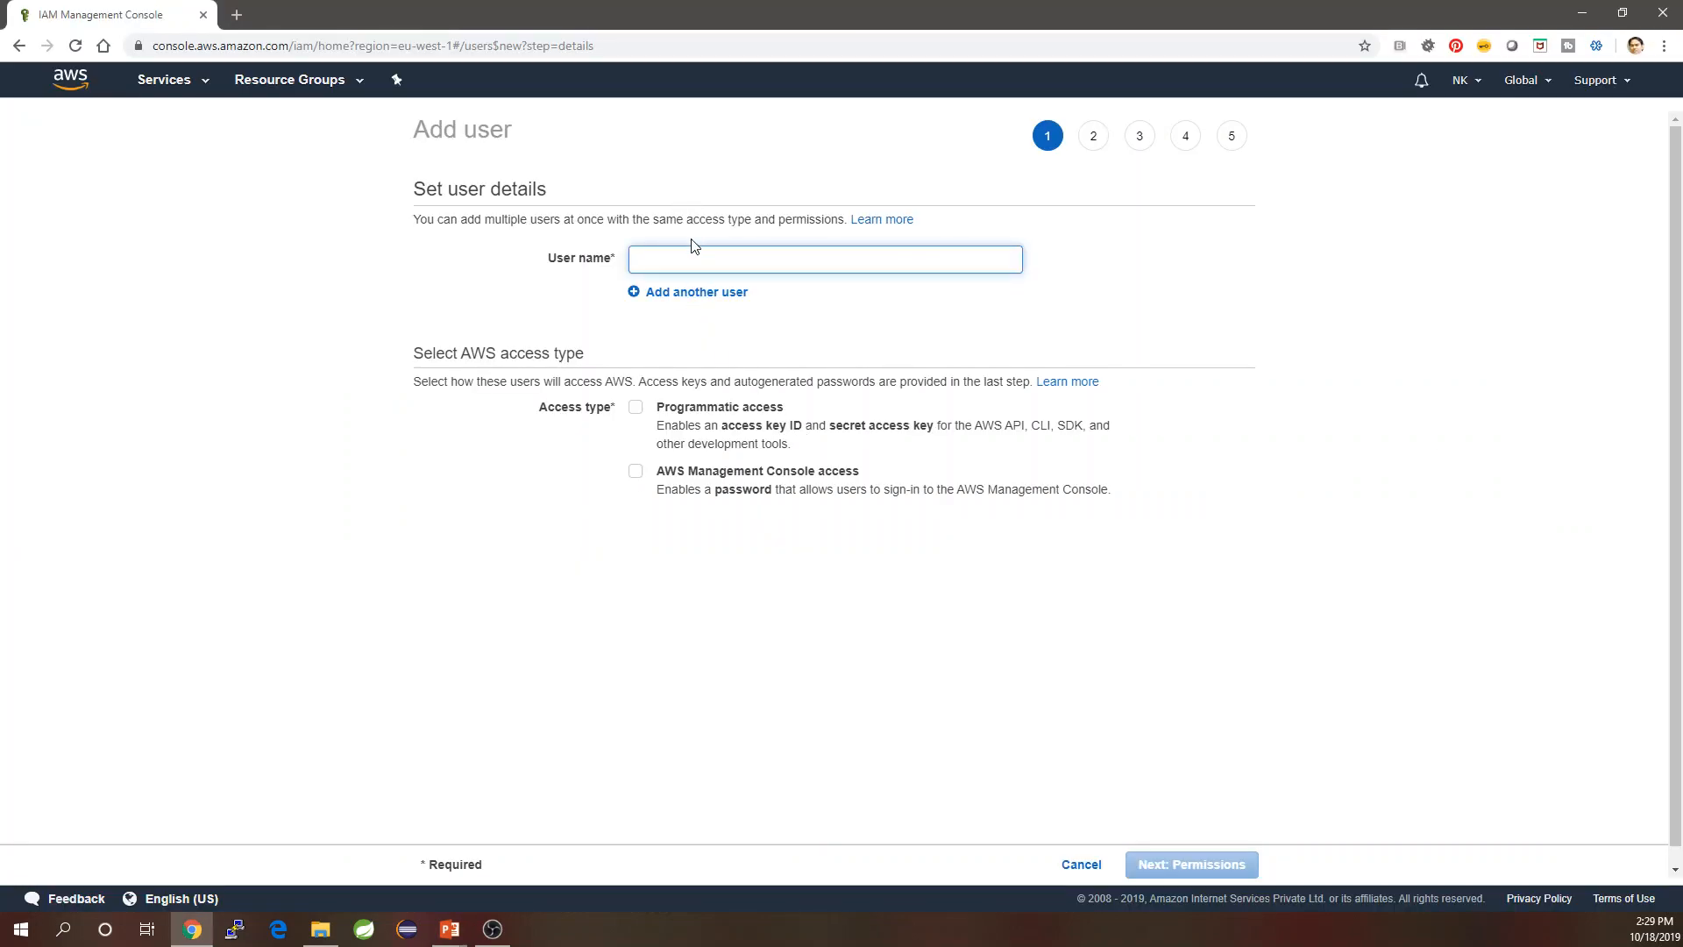
Set up user 'Arun' with console access and a custom password requiring reset.
text(Arun)
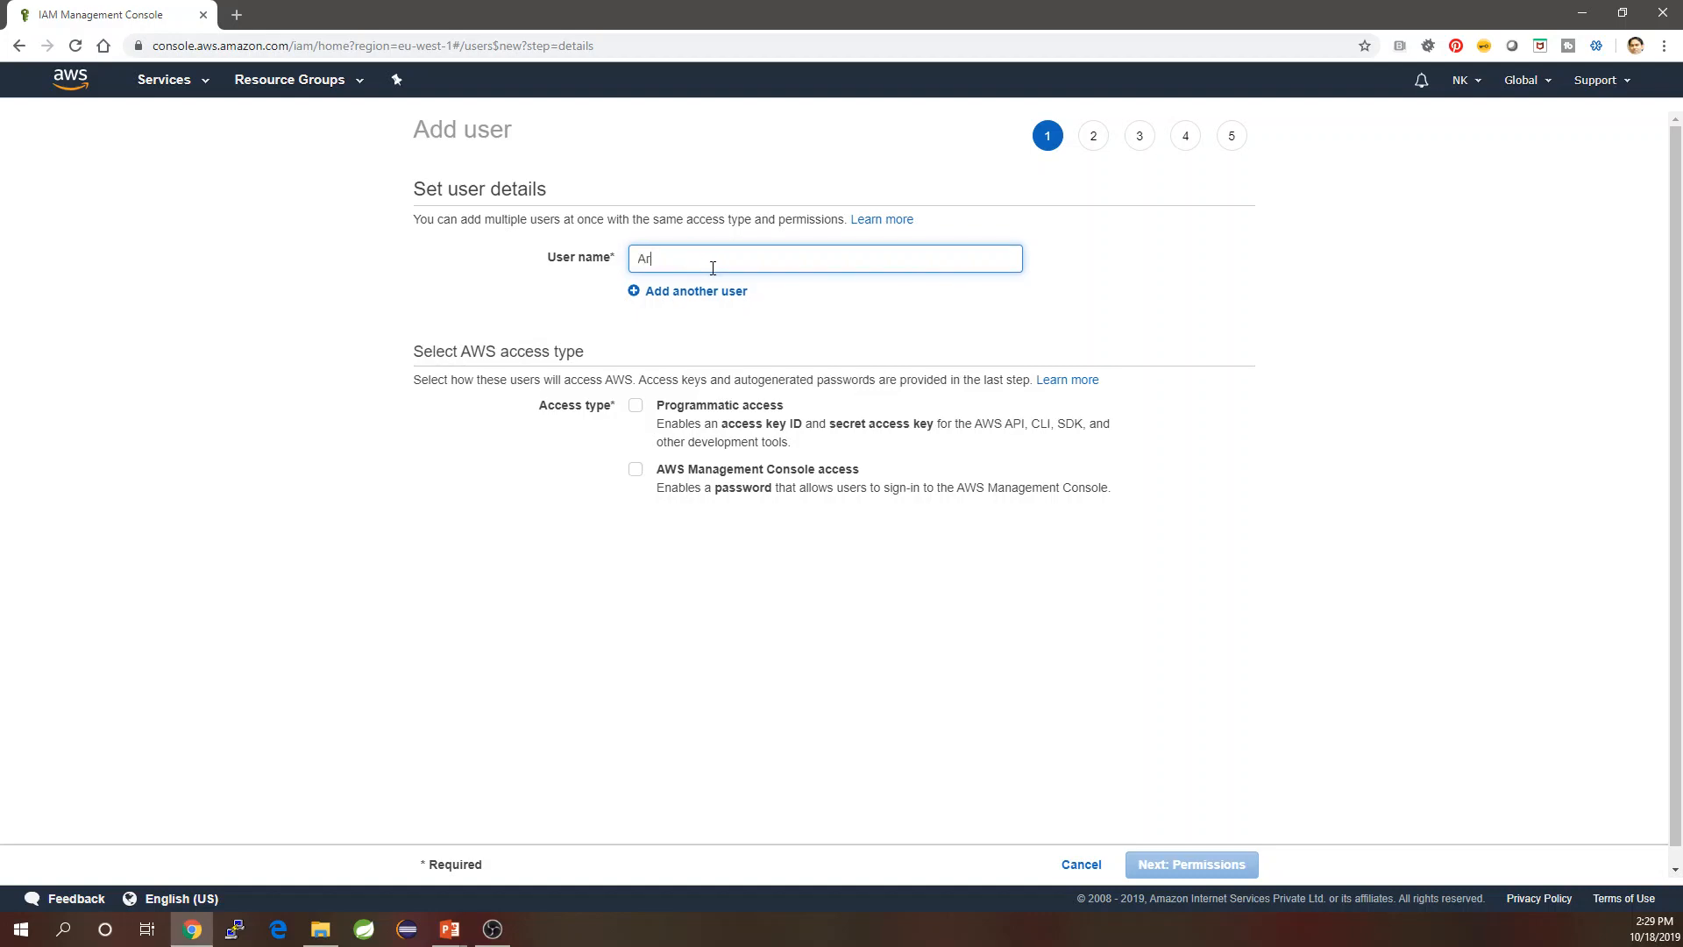
click(635, 472)
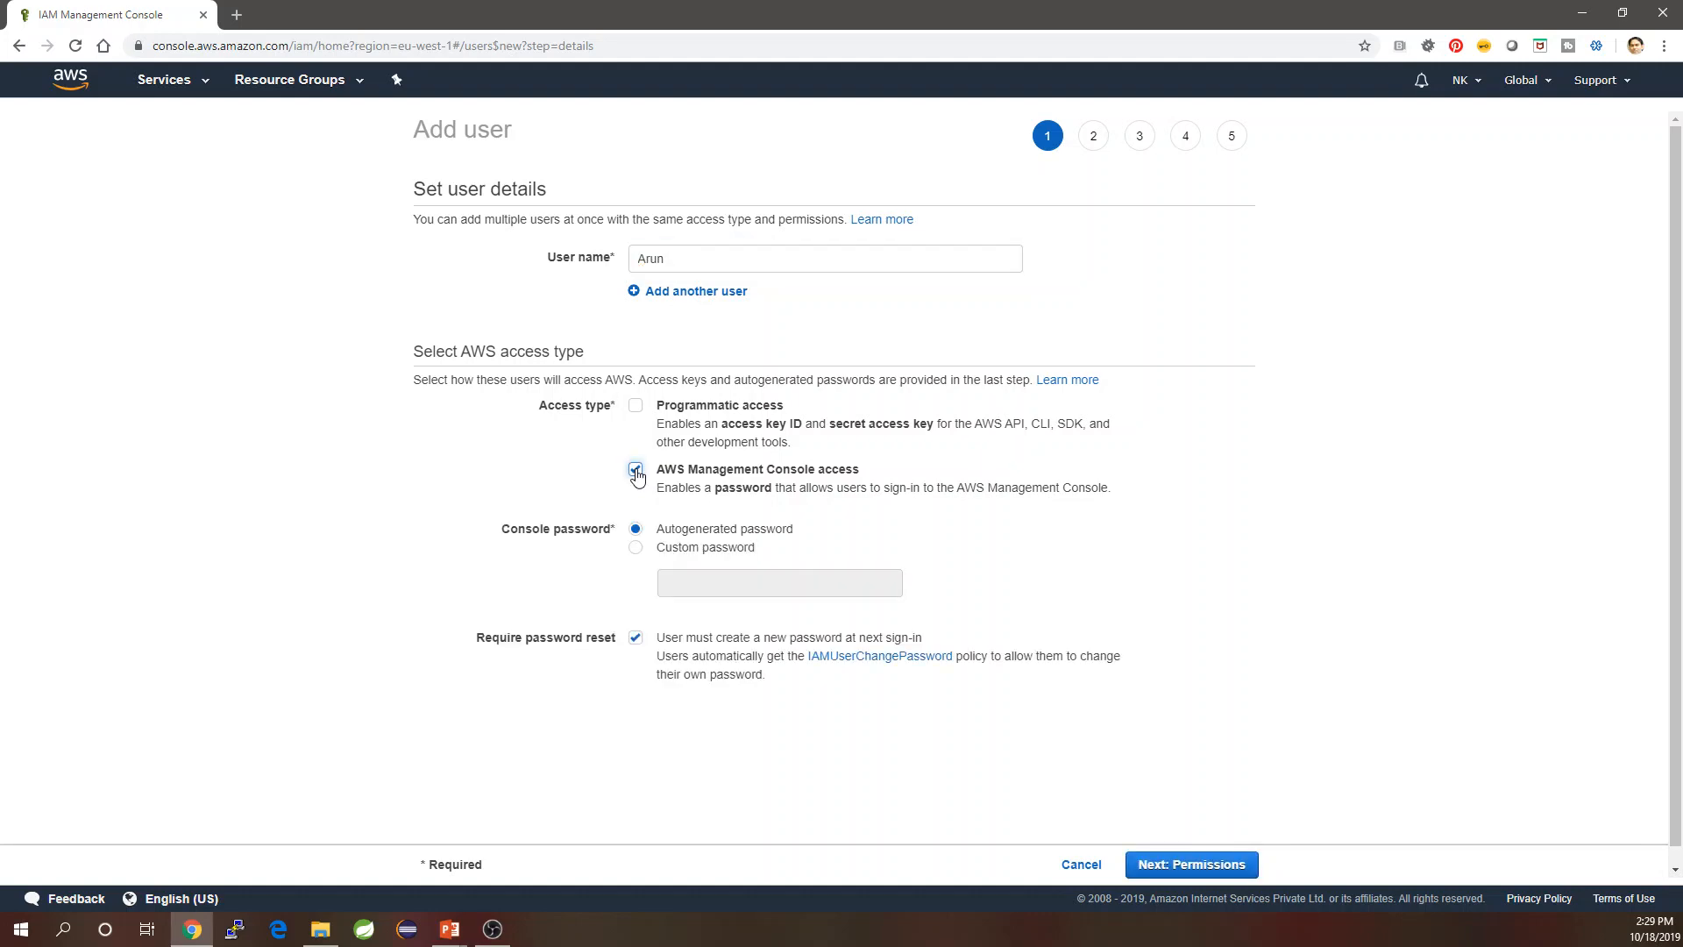
click(637, 552)
click(741, 587)
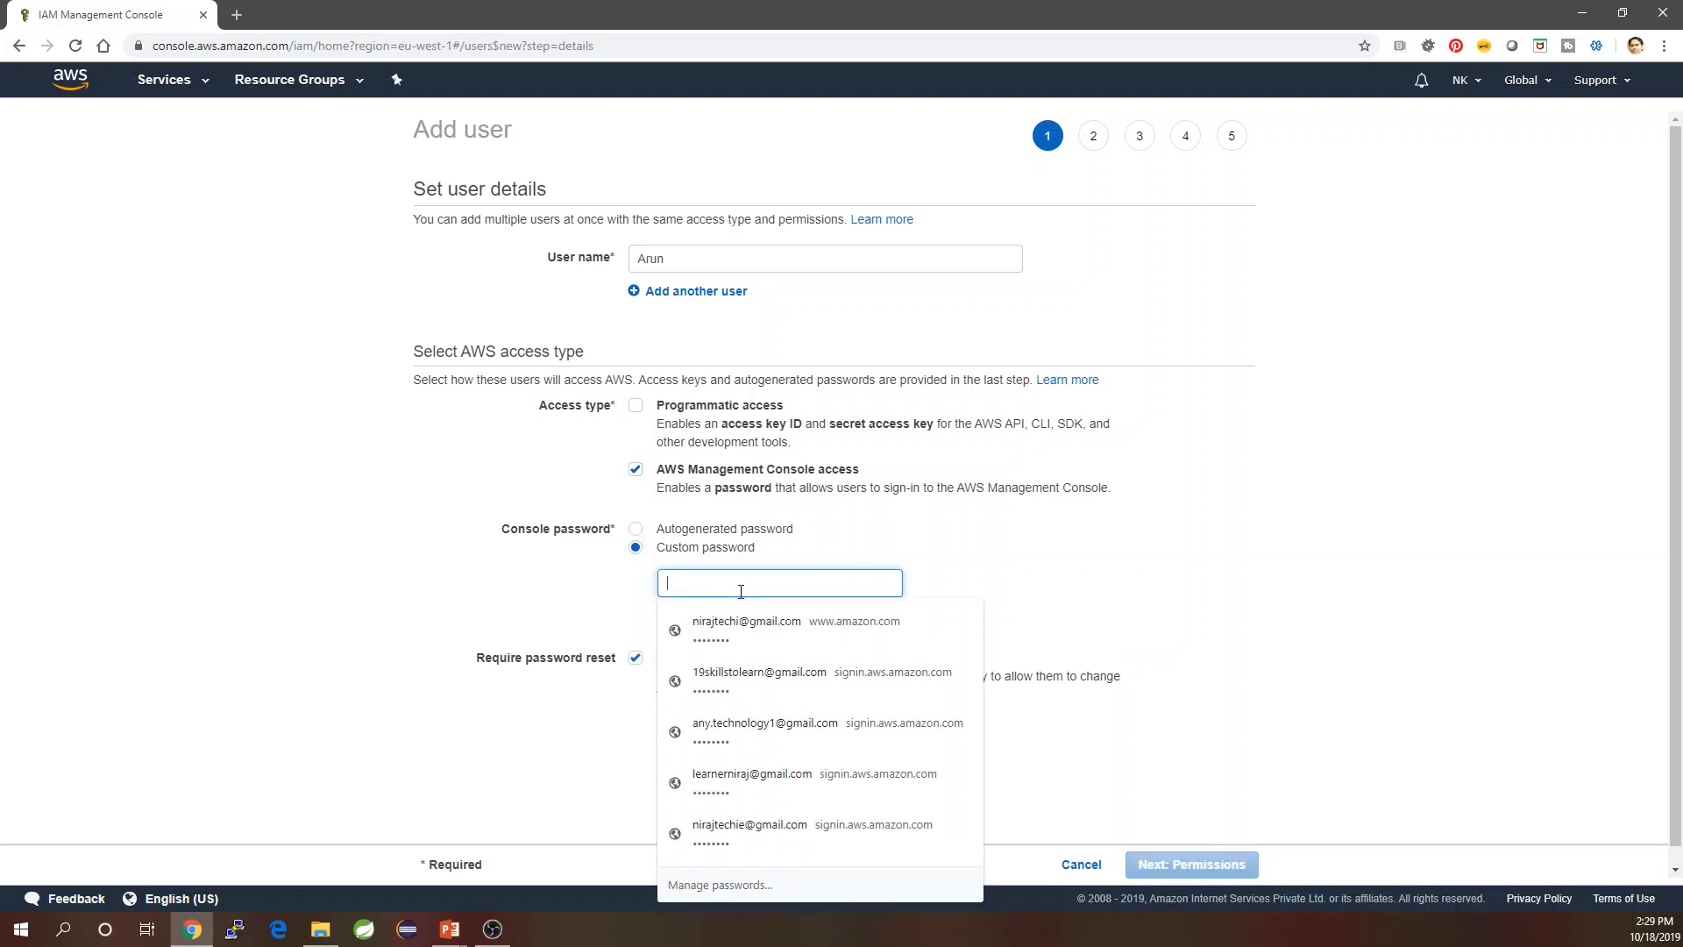
text(a)
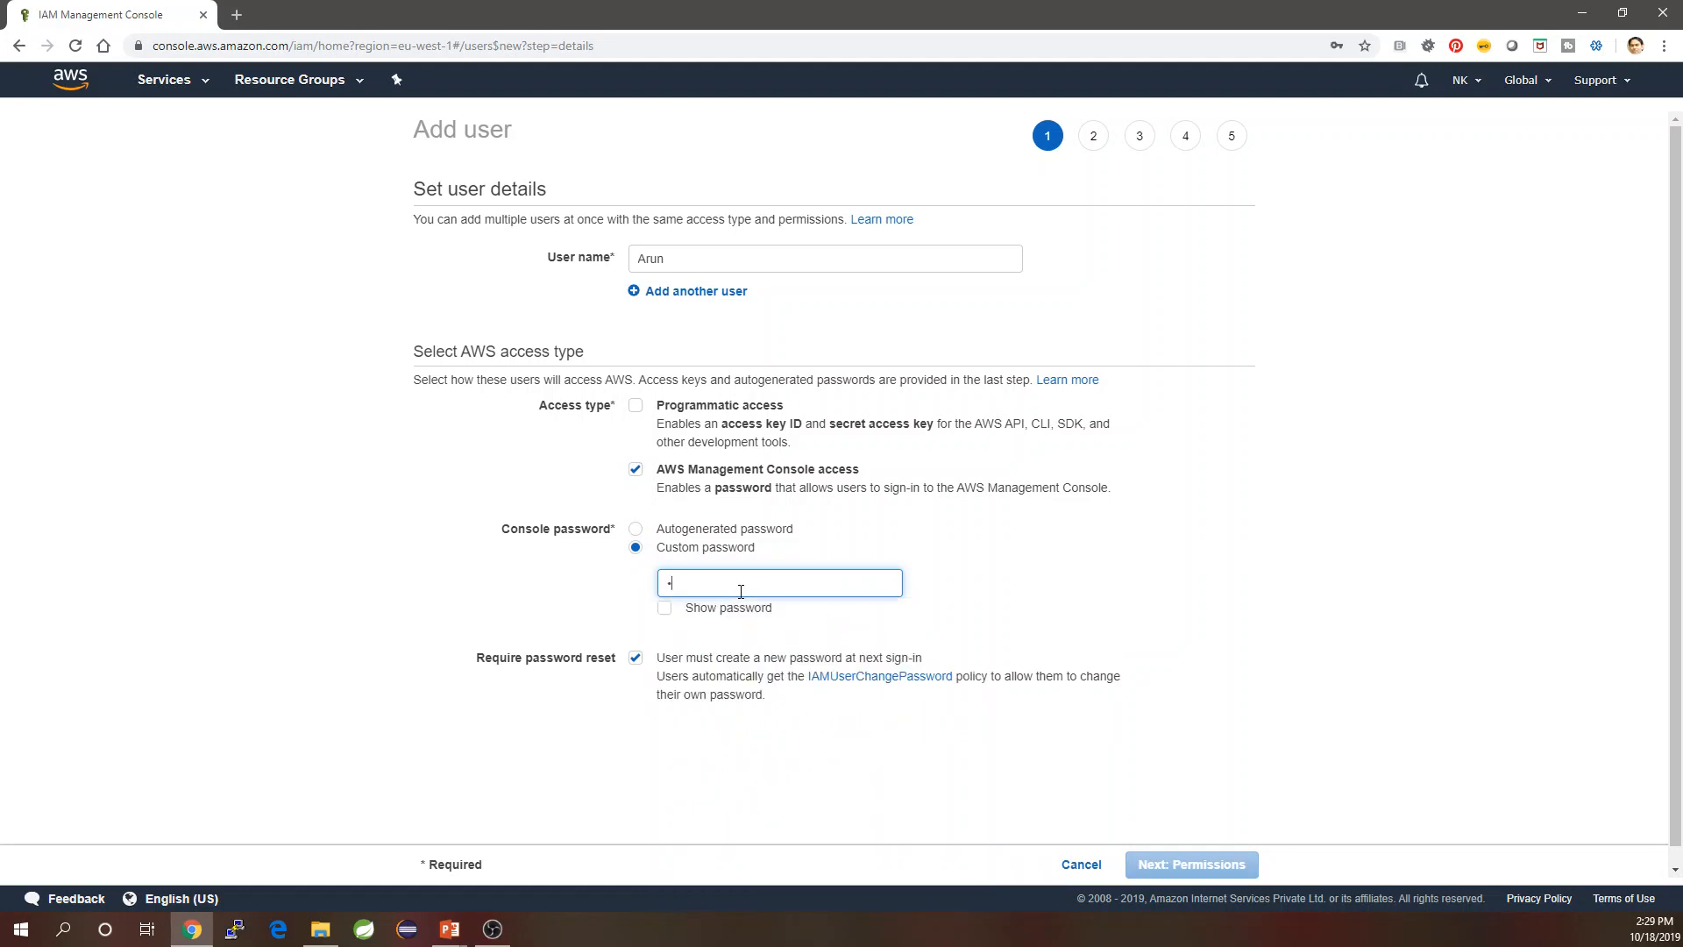
text(•••••••)
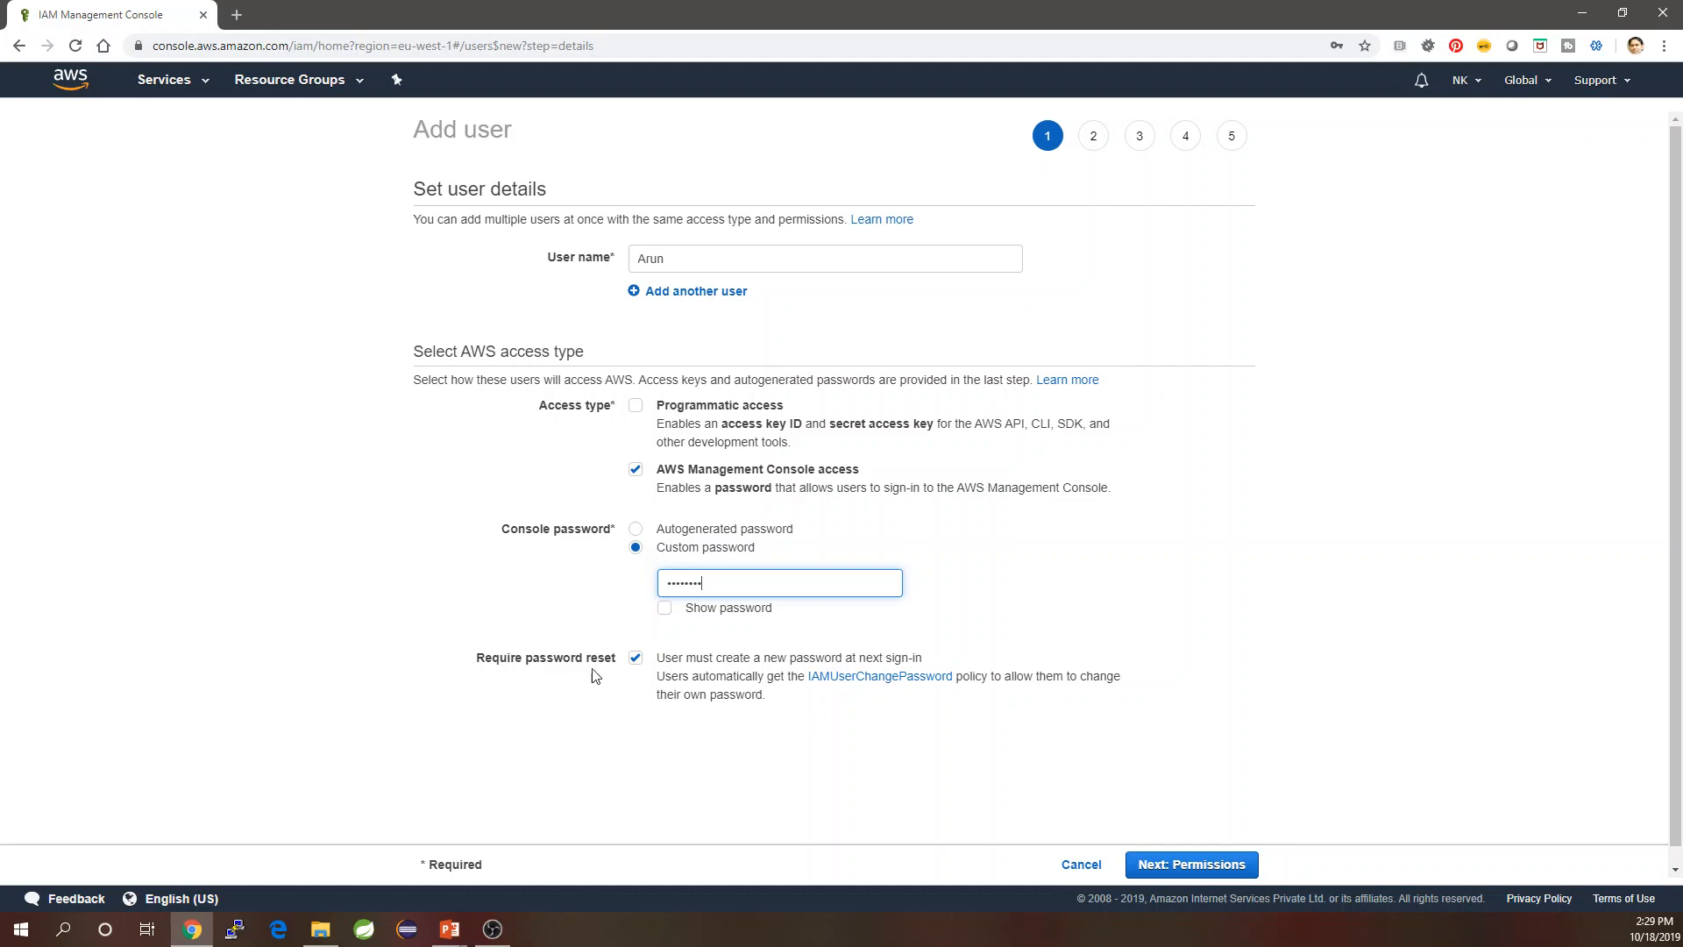
click(1237, 872)
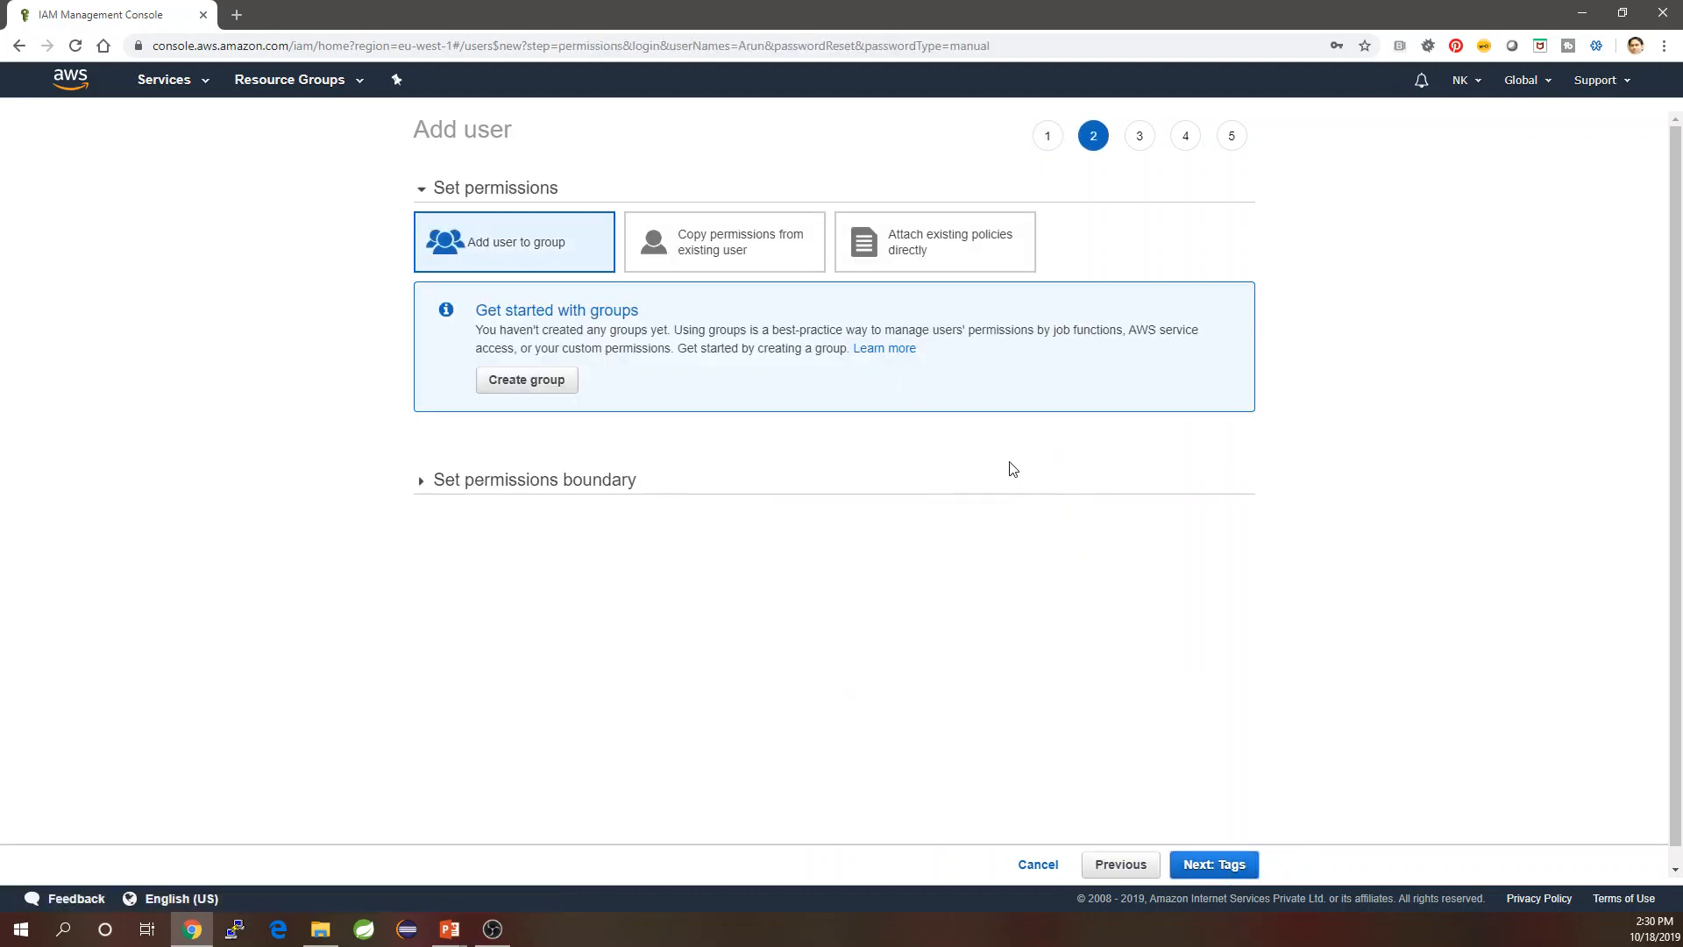
Attach the CloudWatchFullAccess policy directly to Arun.
click(931, 257)
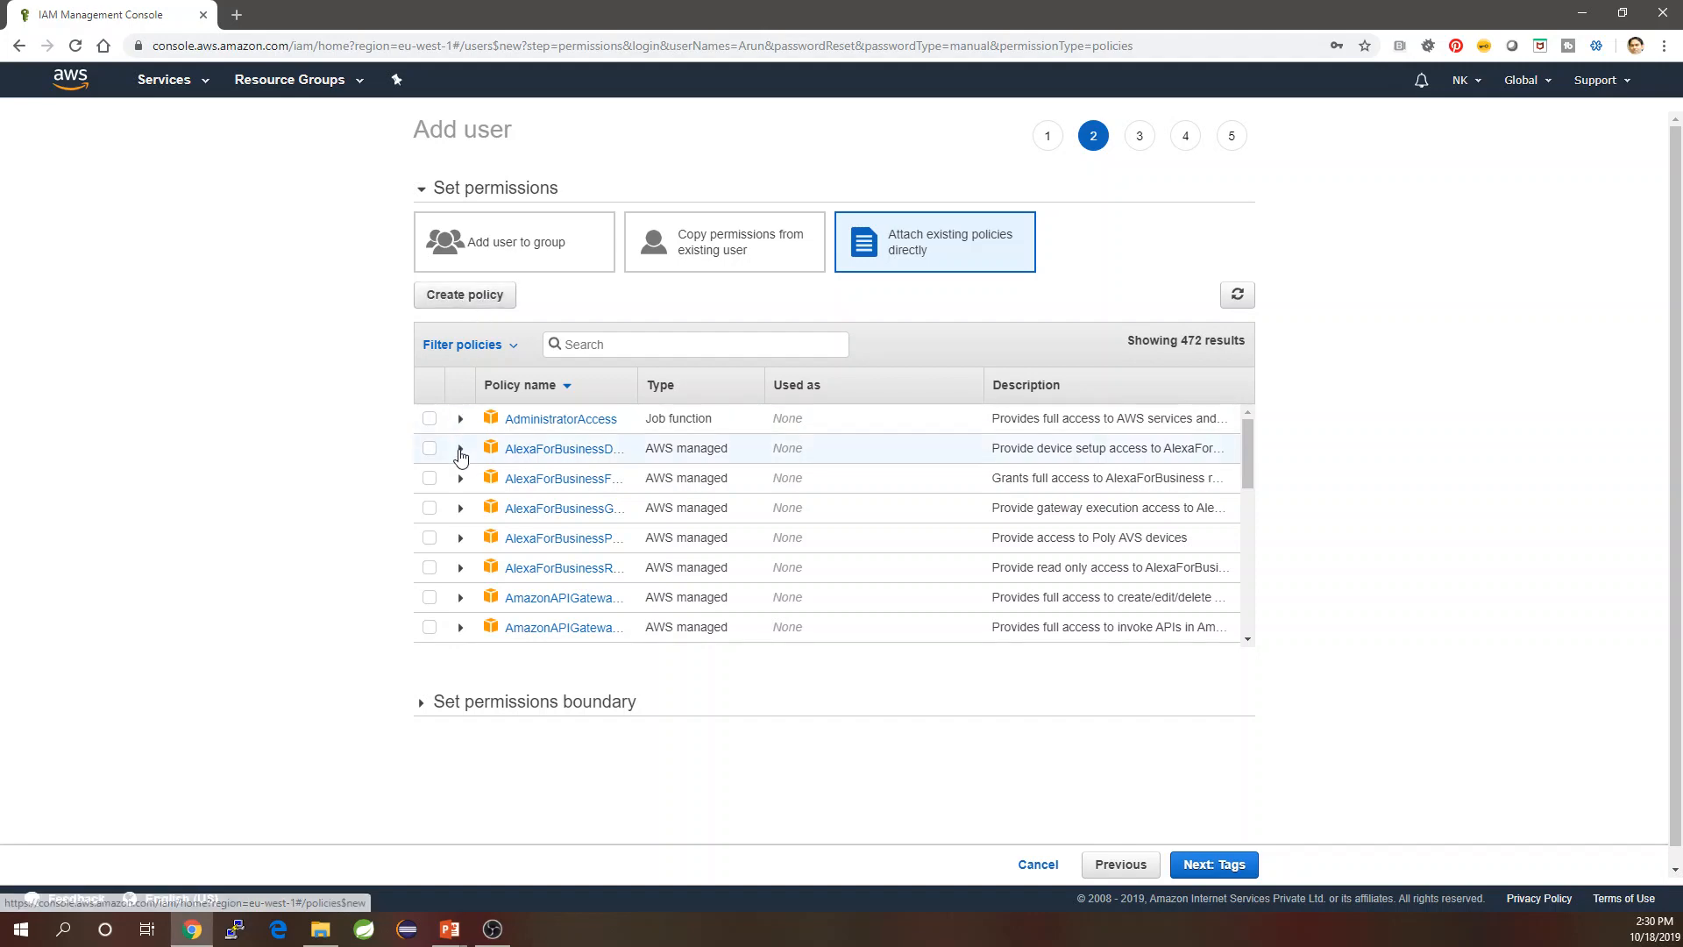
click(624, 348)
text(Cloud)
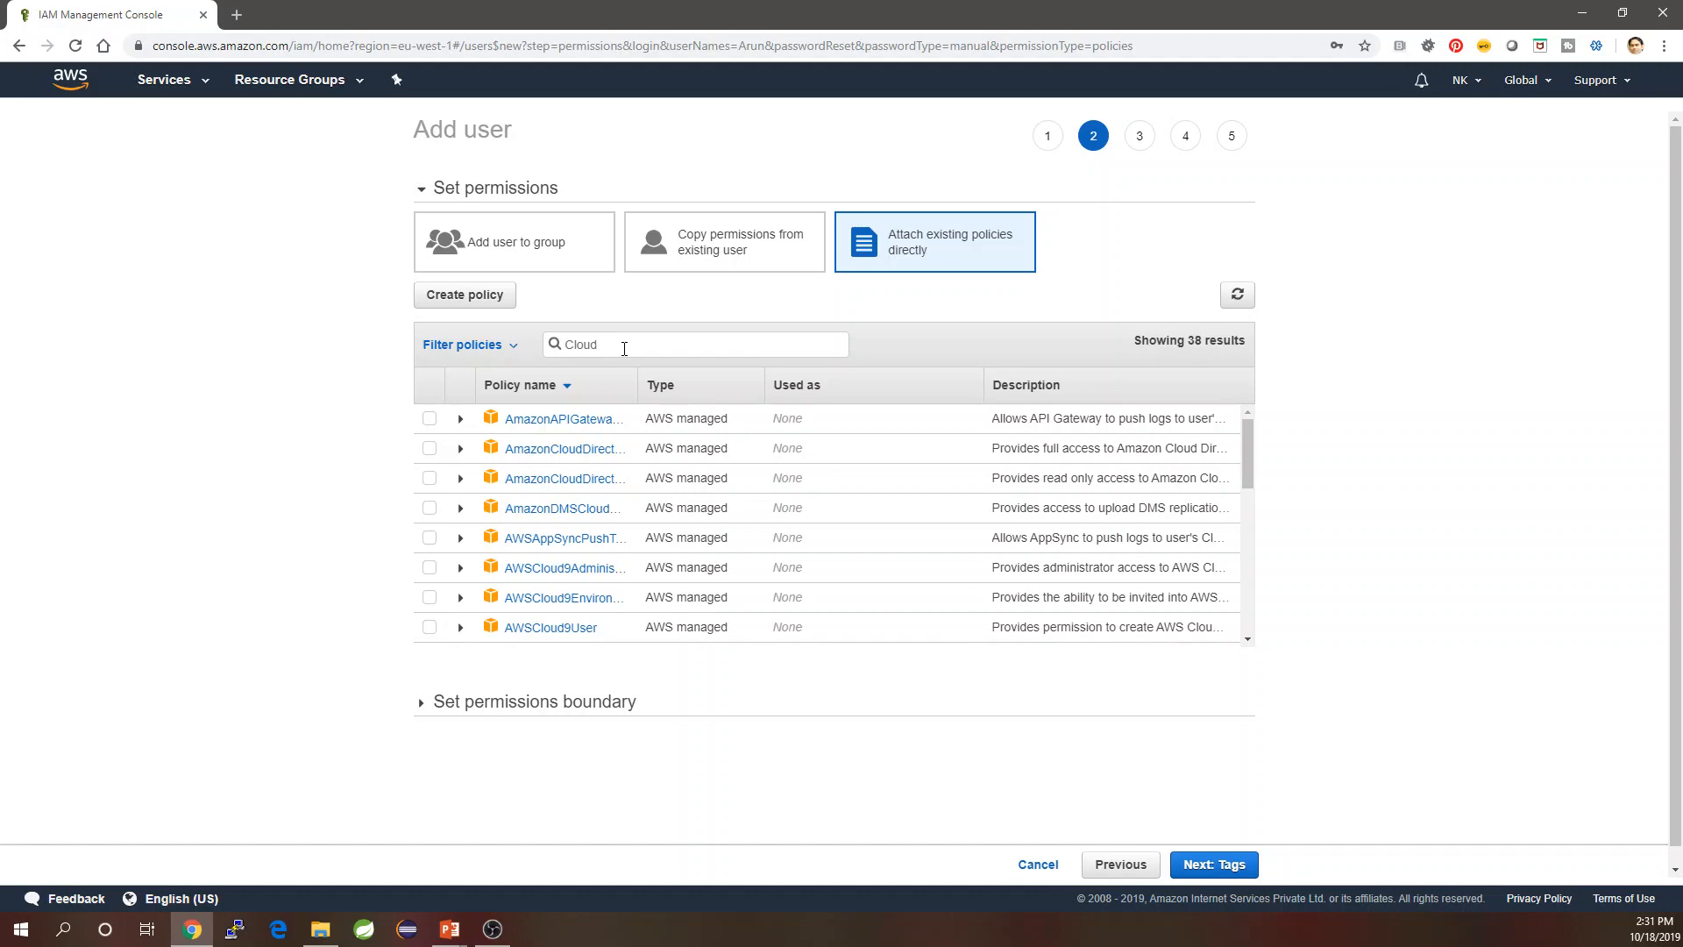
text(Watch)
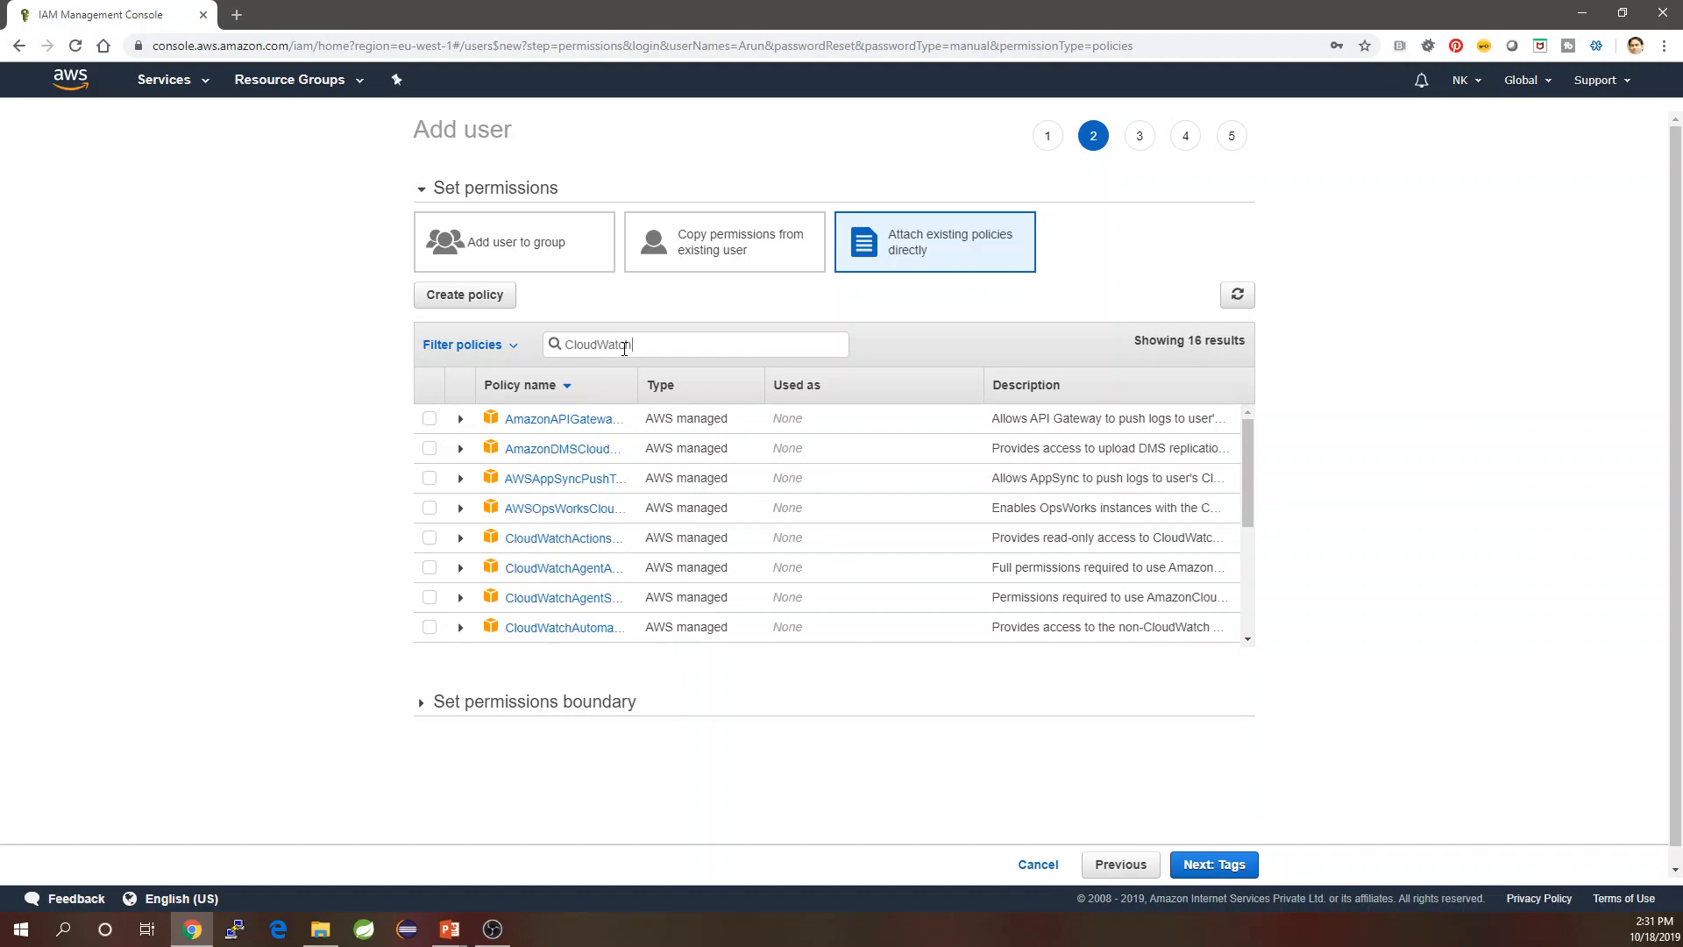
text(Fu)
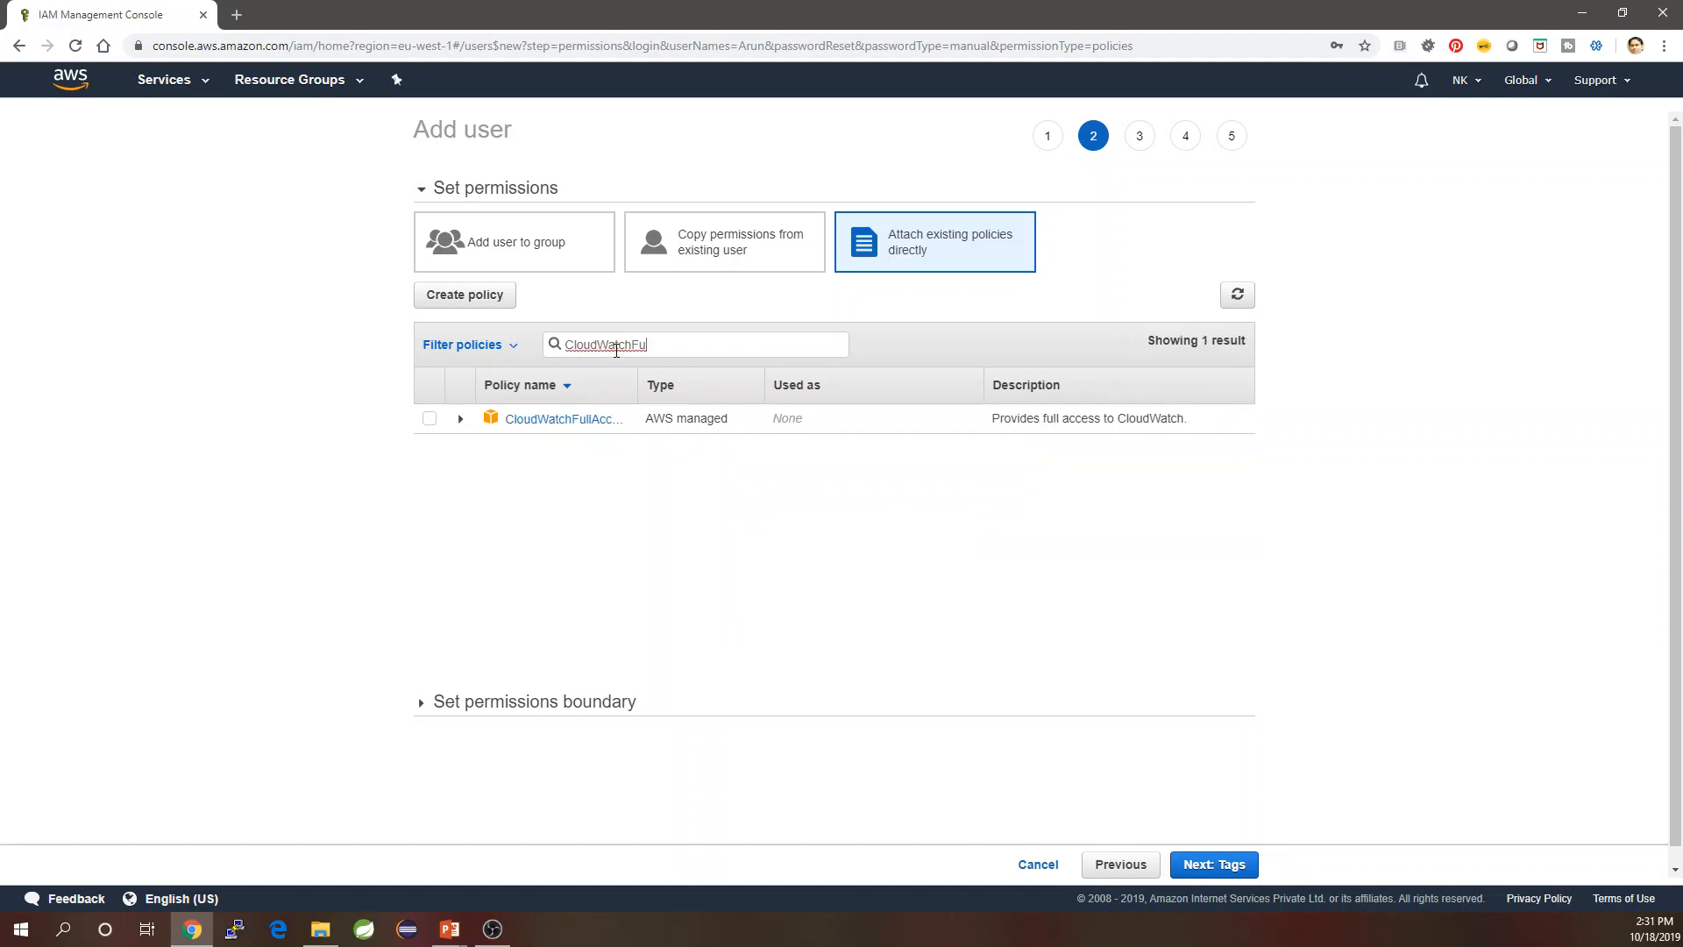
click(428, 418)
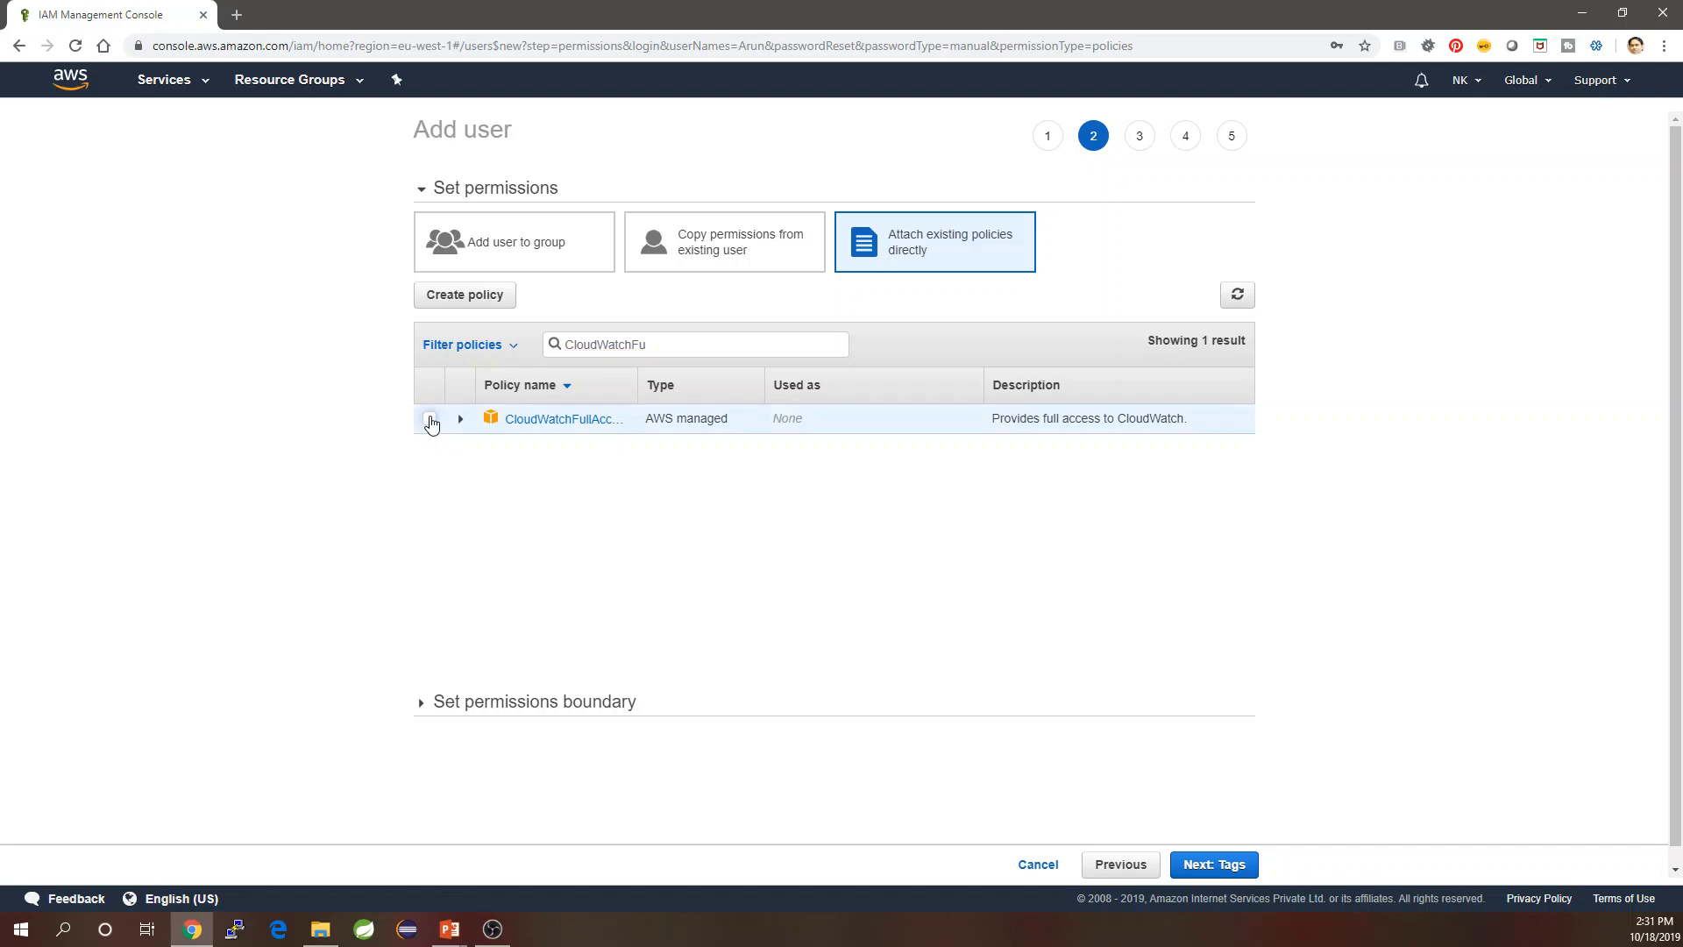
Skip tags, create user Arun, and return to the users list.
click(1203, 866)
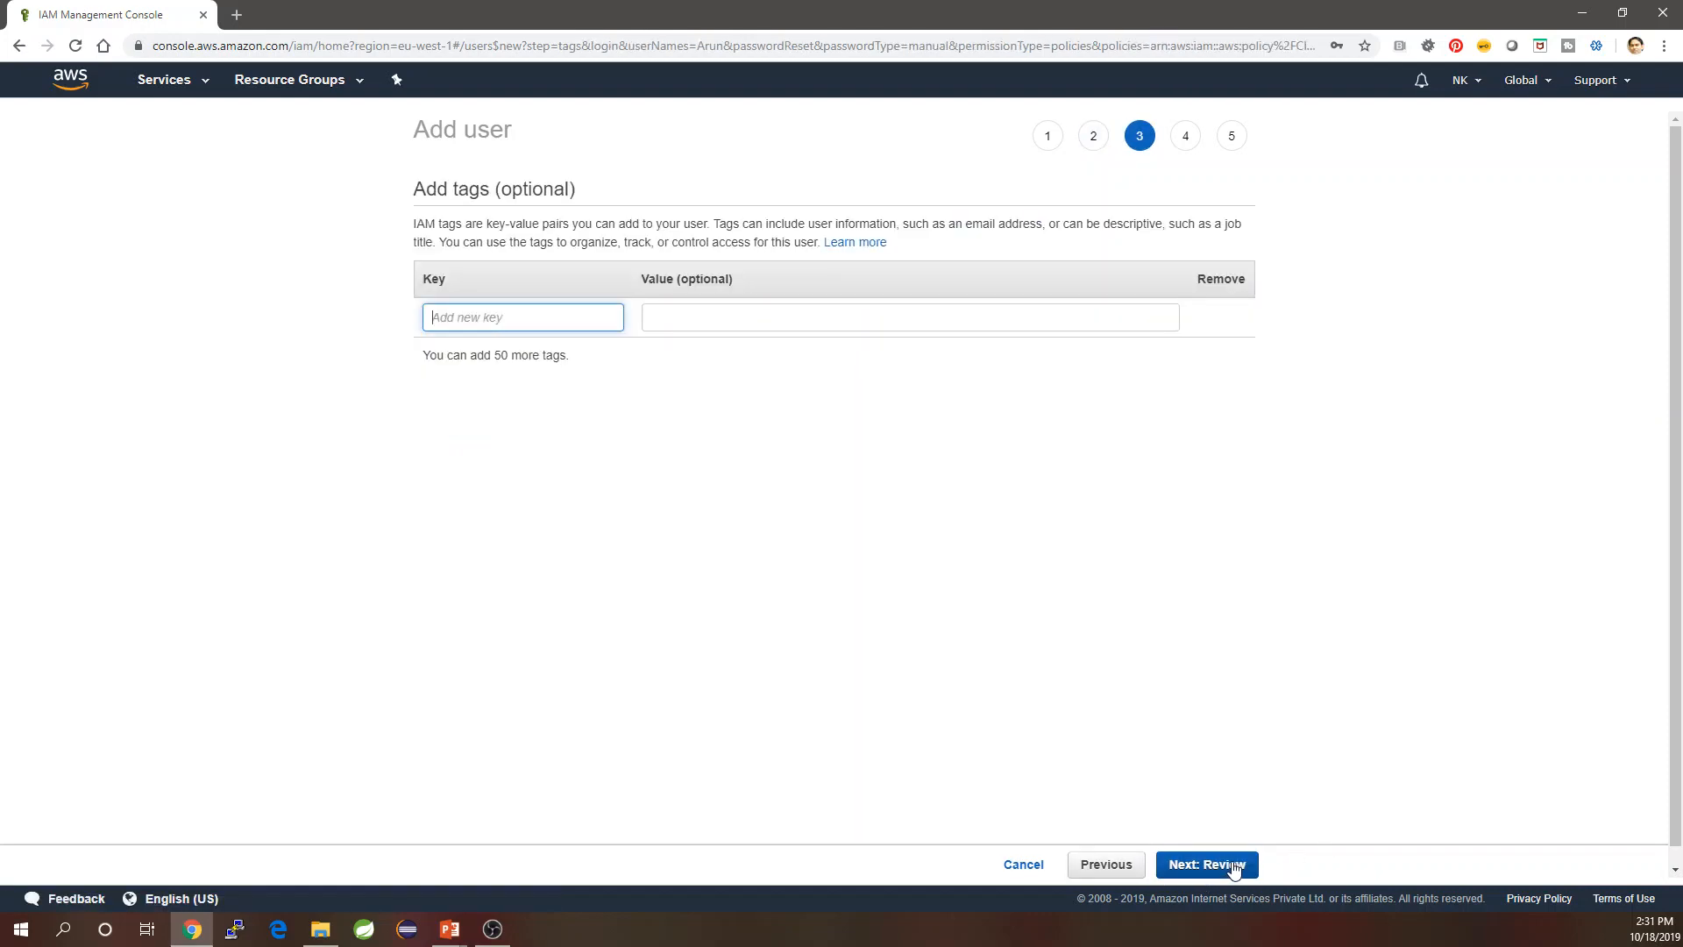
click(1234, 866)
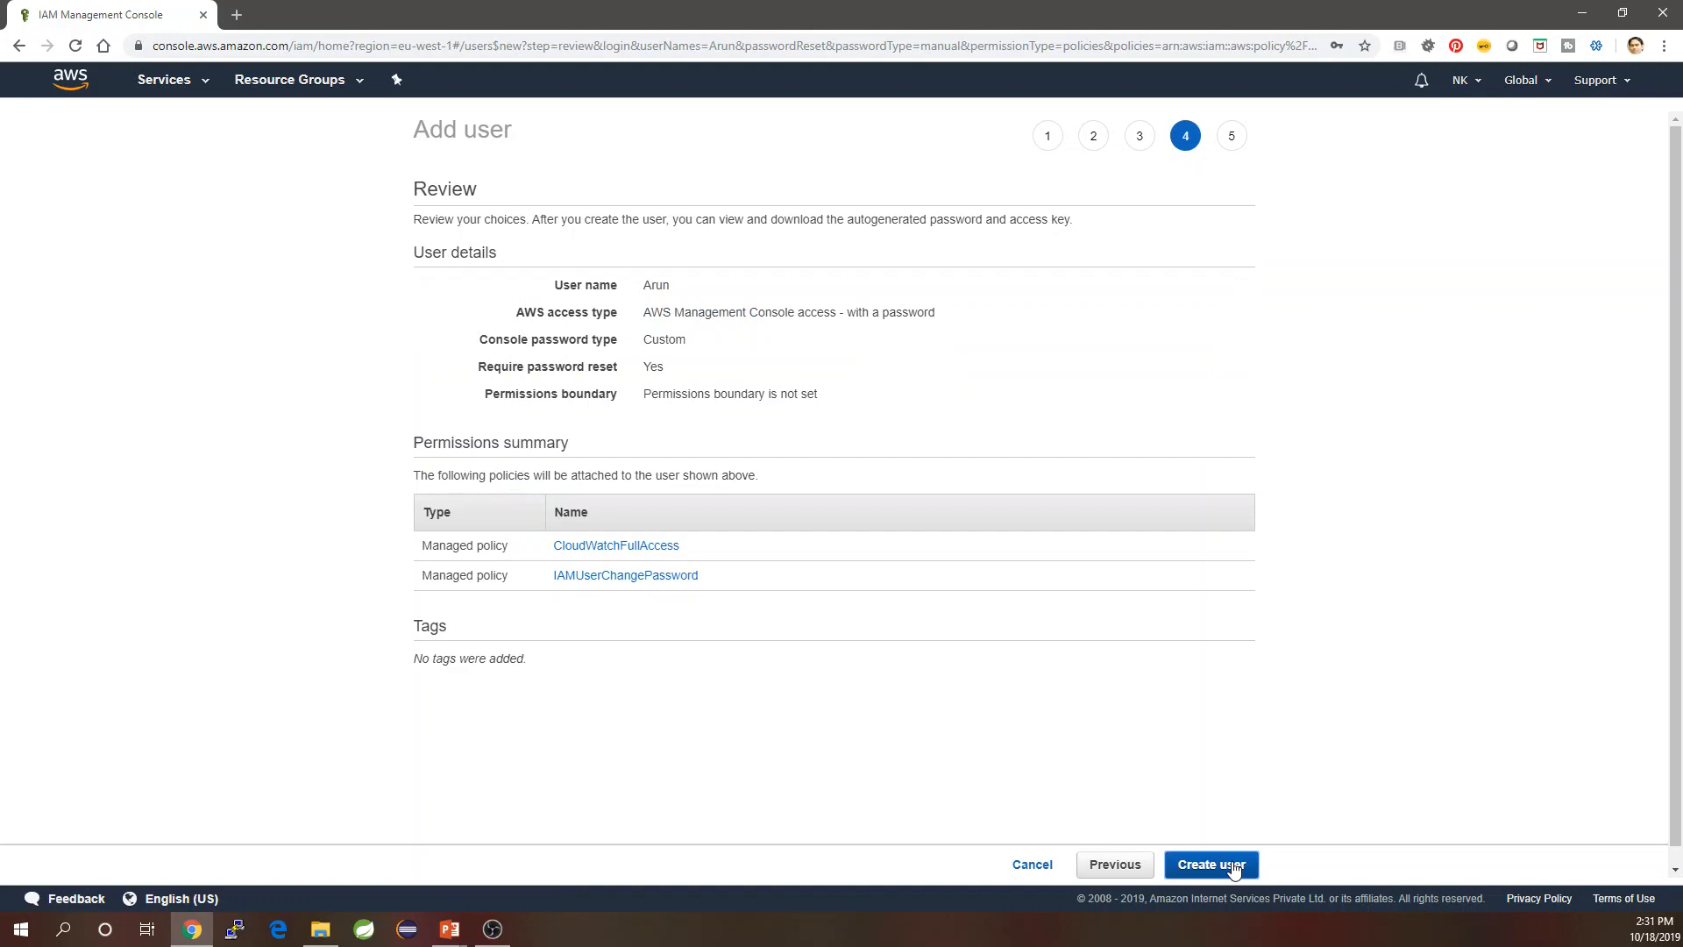
click(1234, 866)
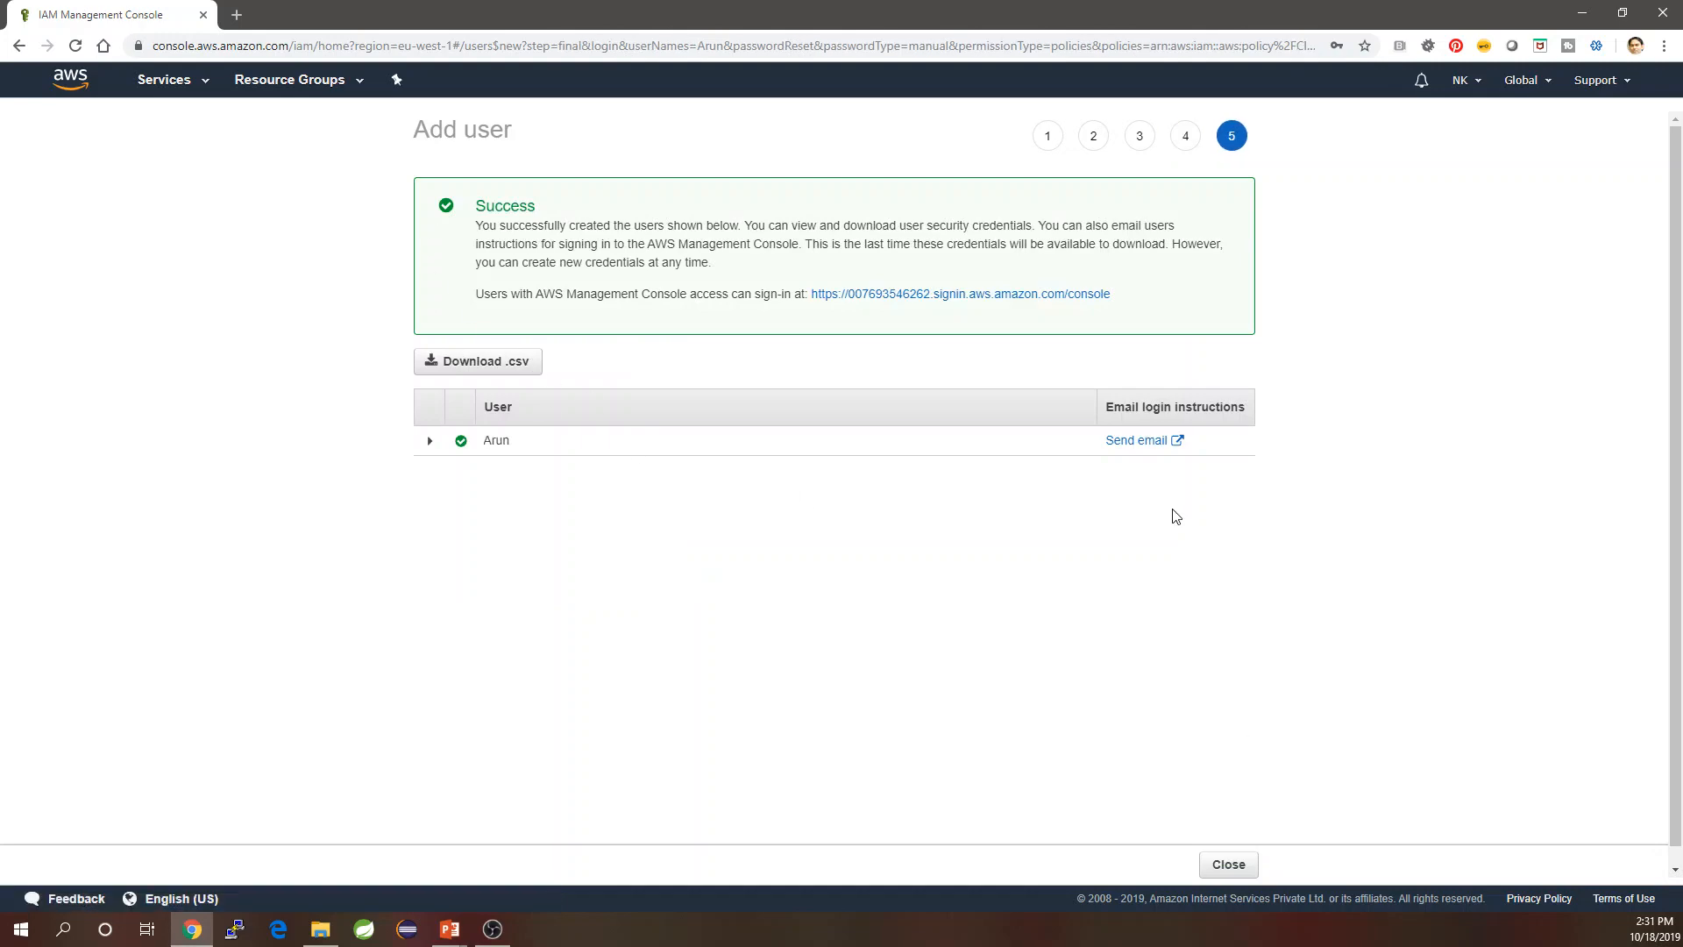
click(1231, 863)
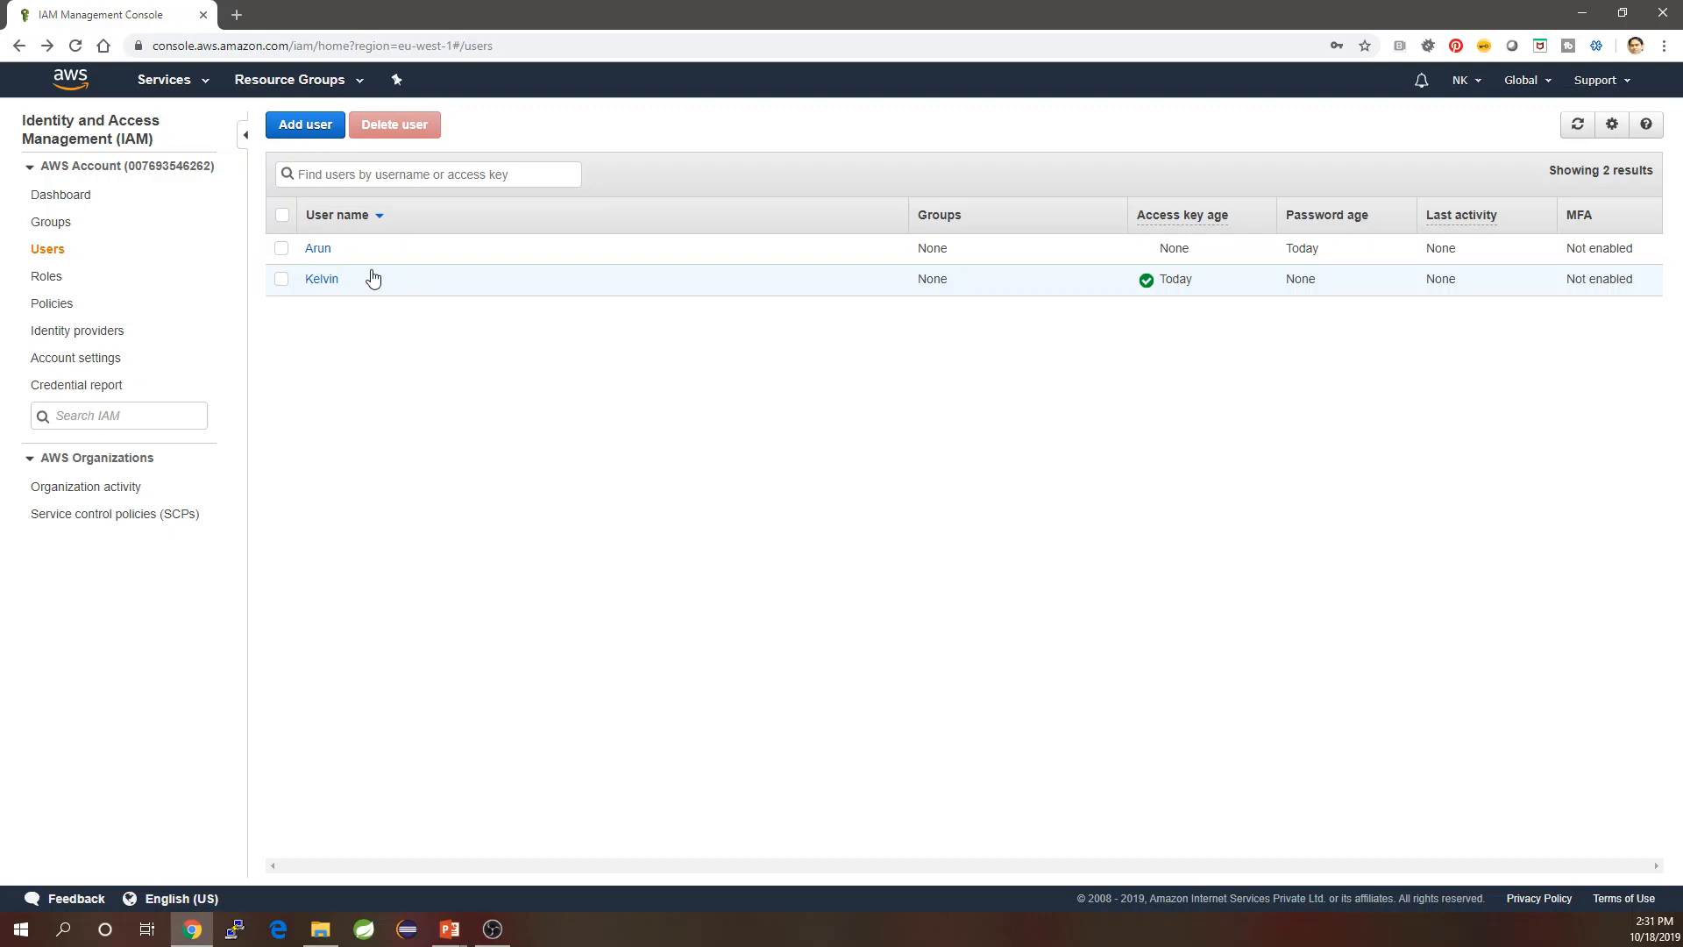
click(317, 249)
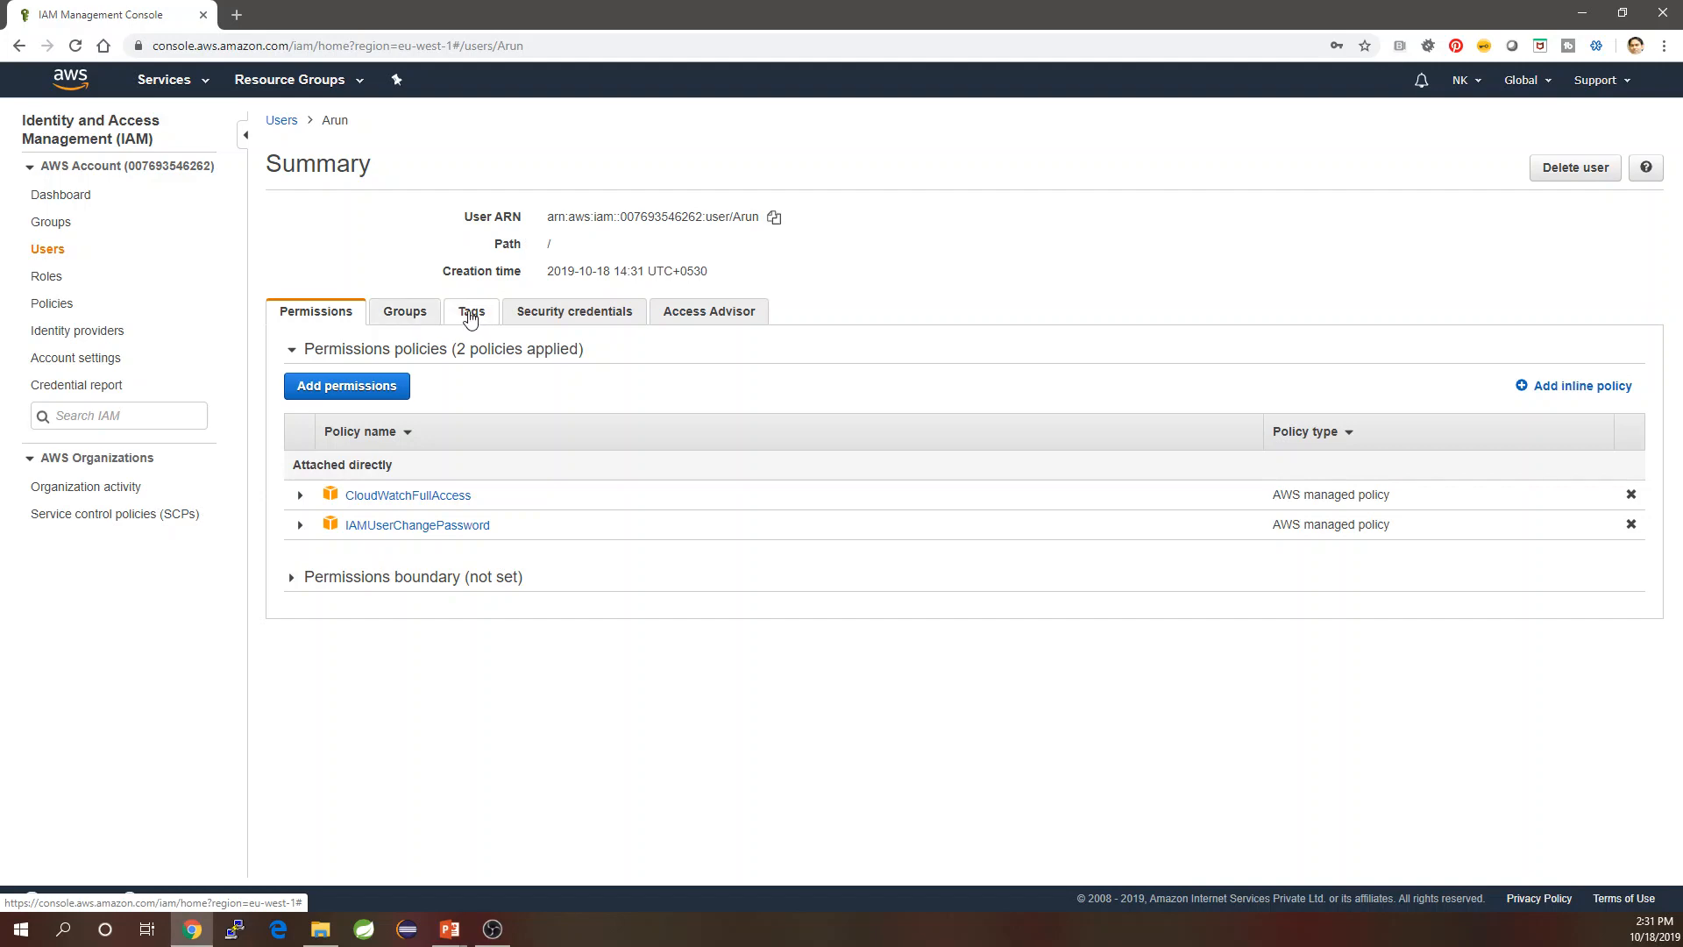
click(575, 321)
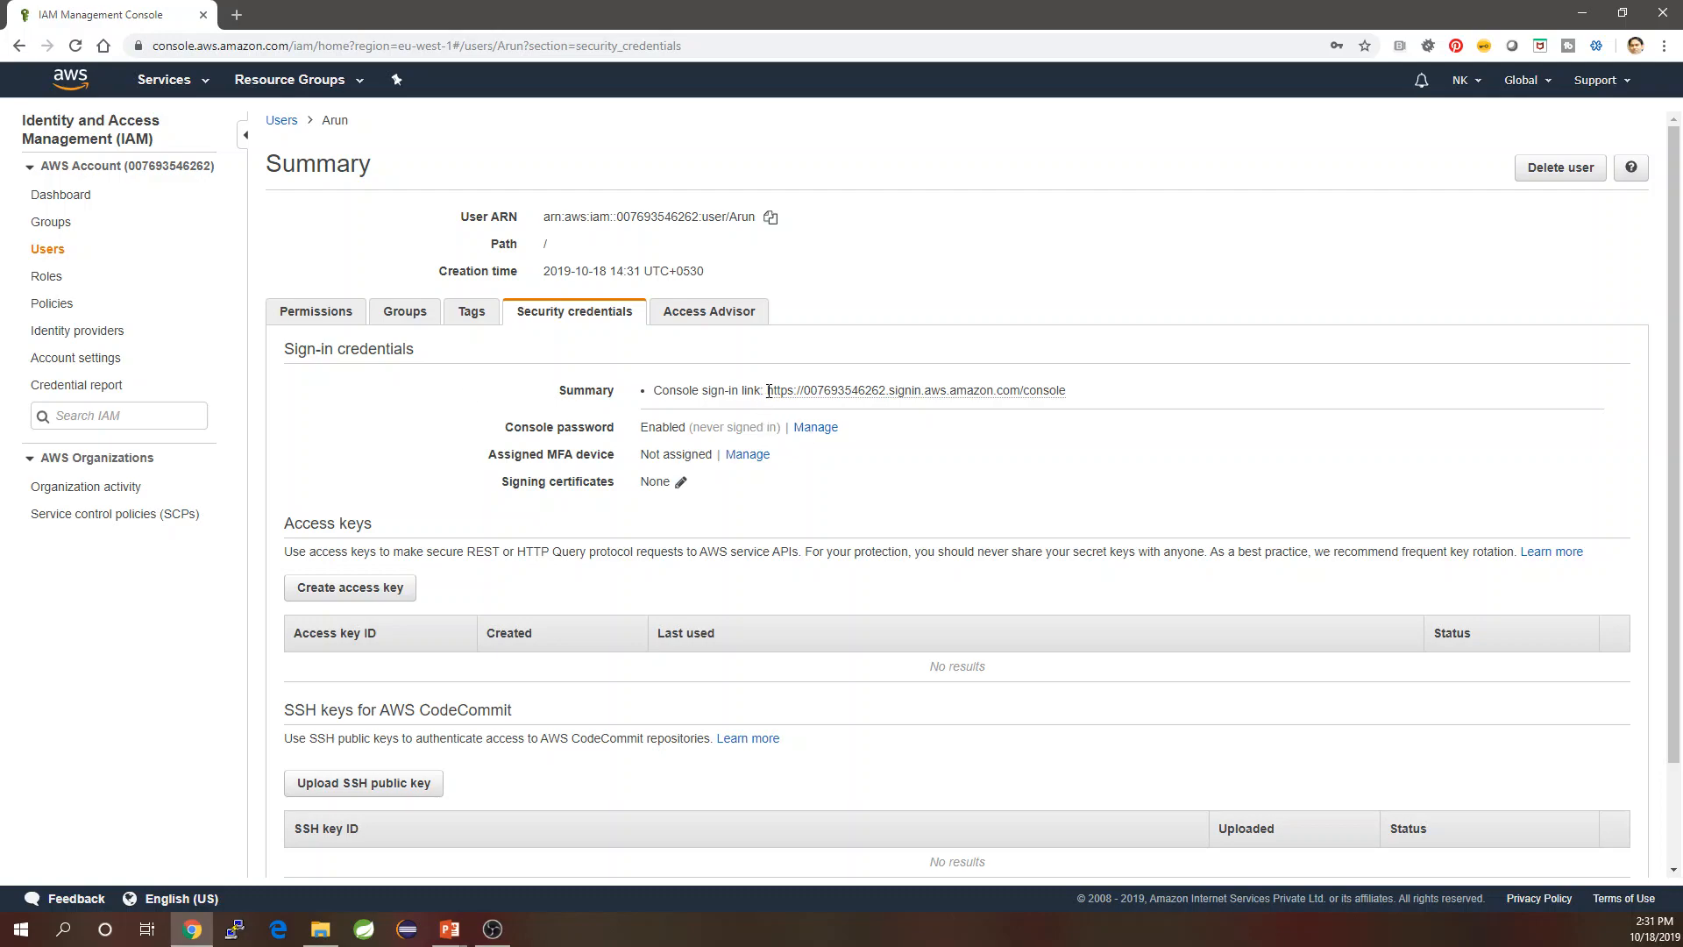
drag(768, 390, 1082, 398)
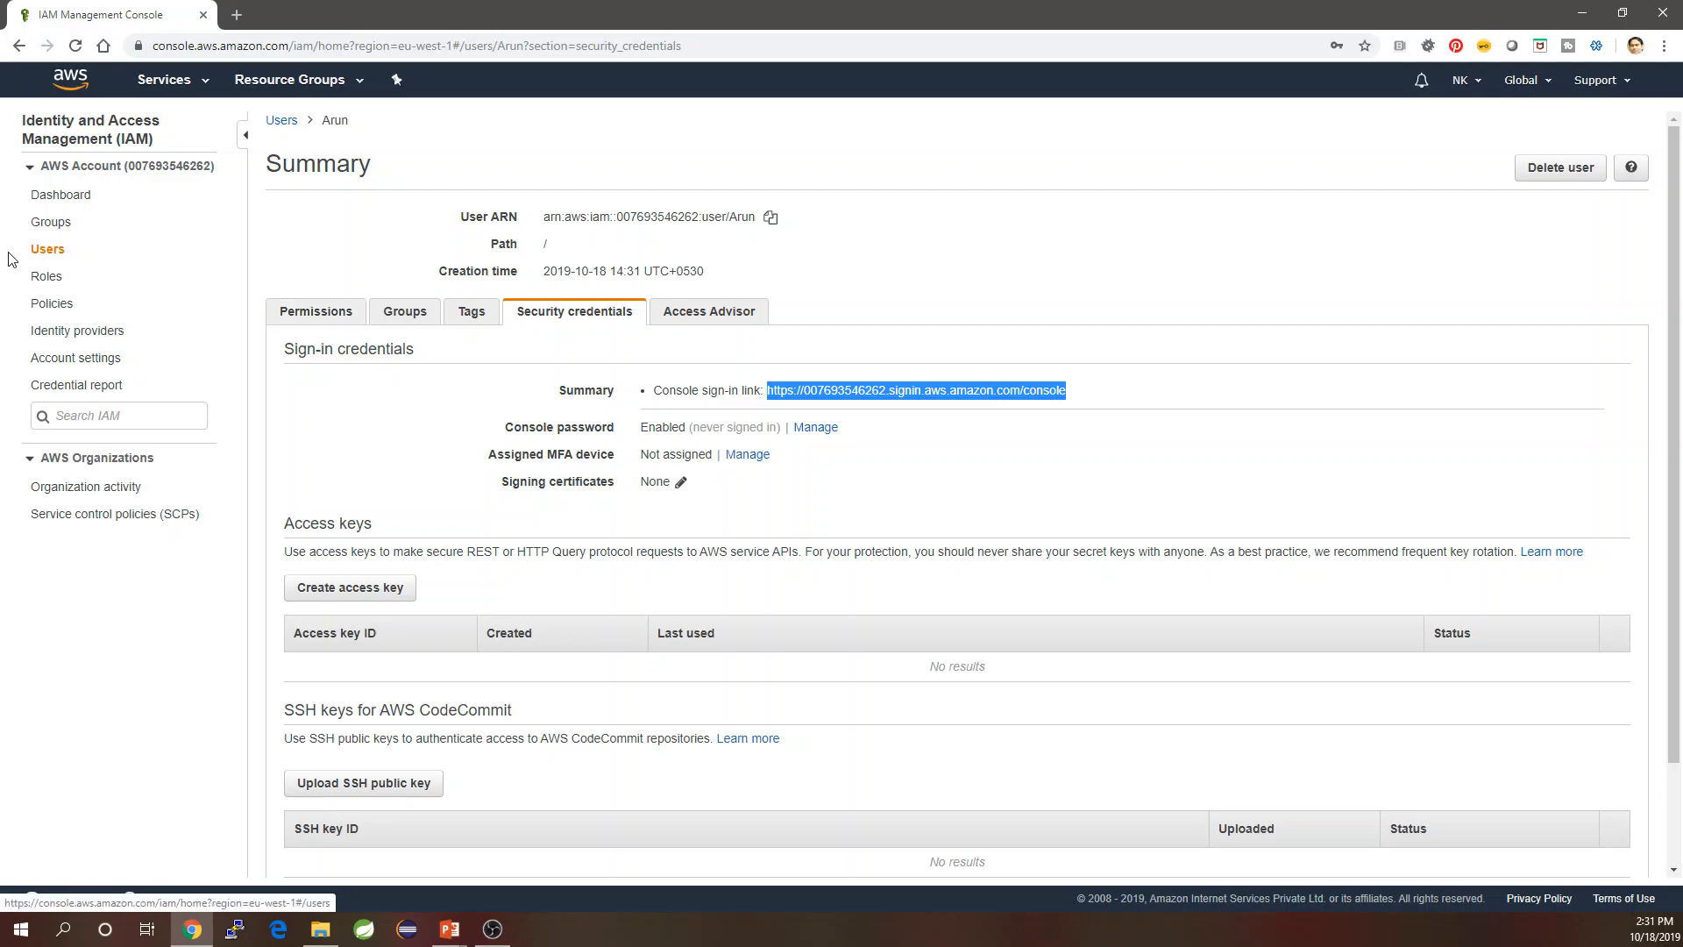
click(48, 250)
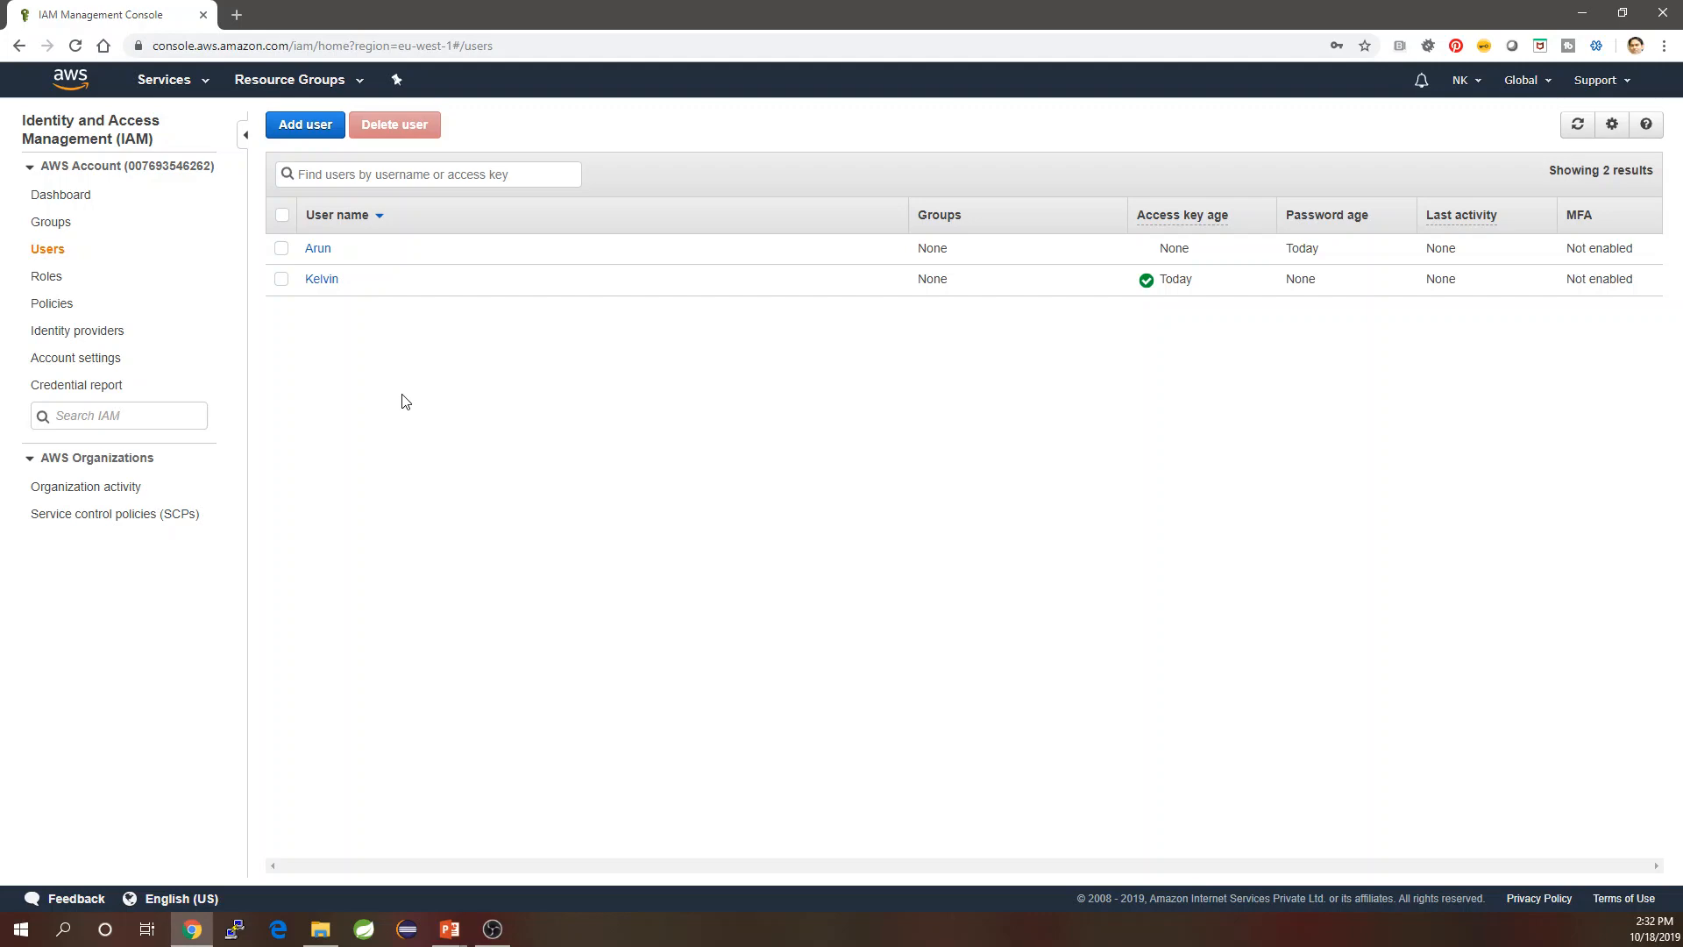
Select all users, confirm deleting both Kelvin and Arun, and open Groups.
click(282, 215)
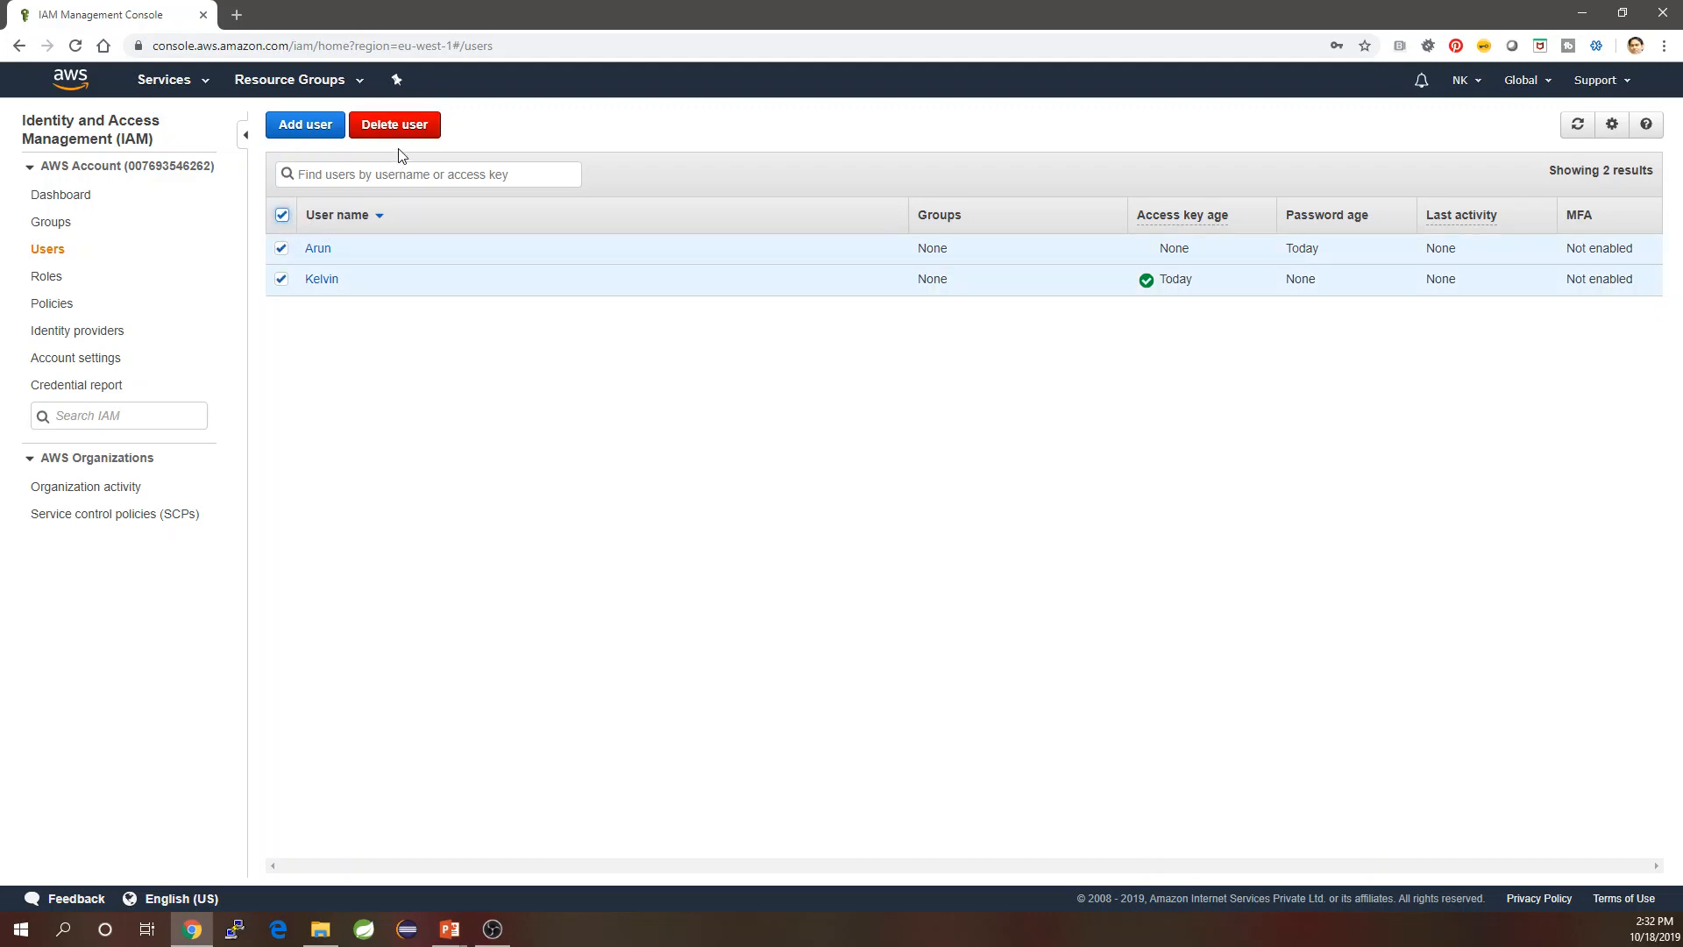
click(395, 125)
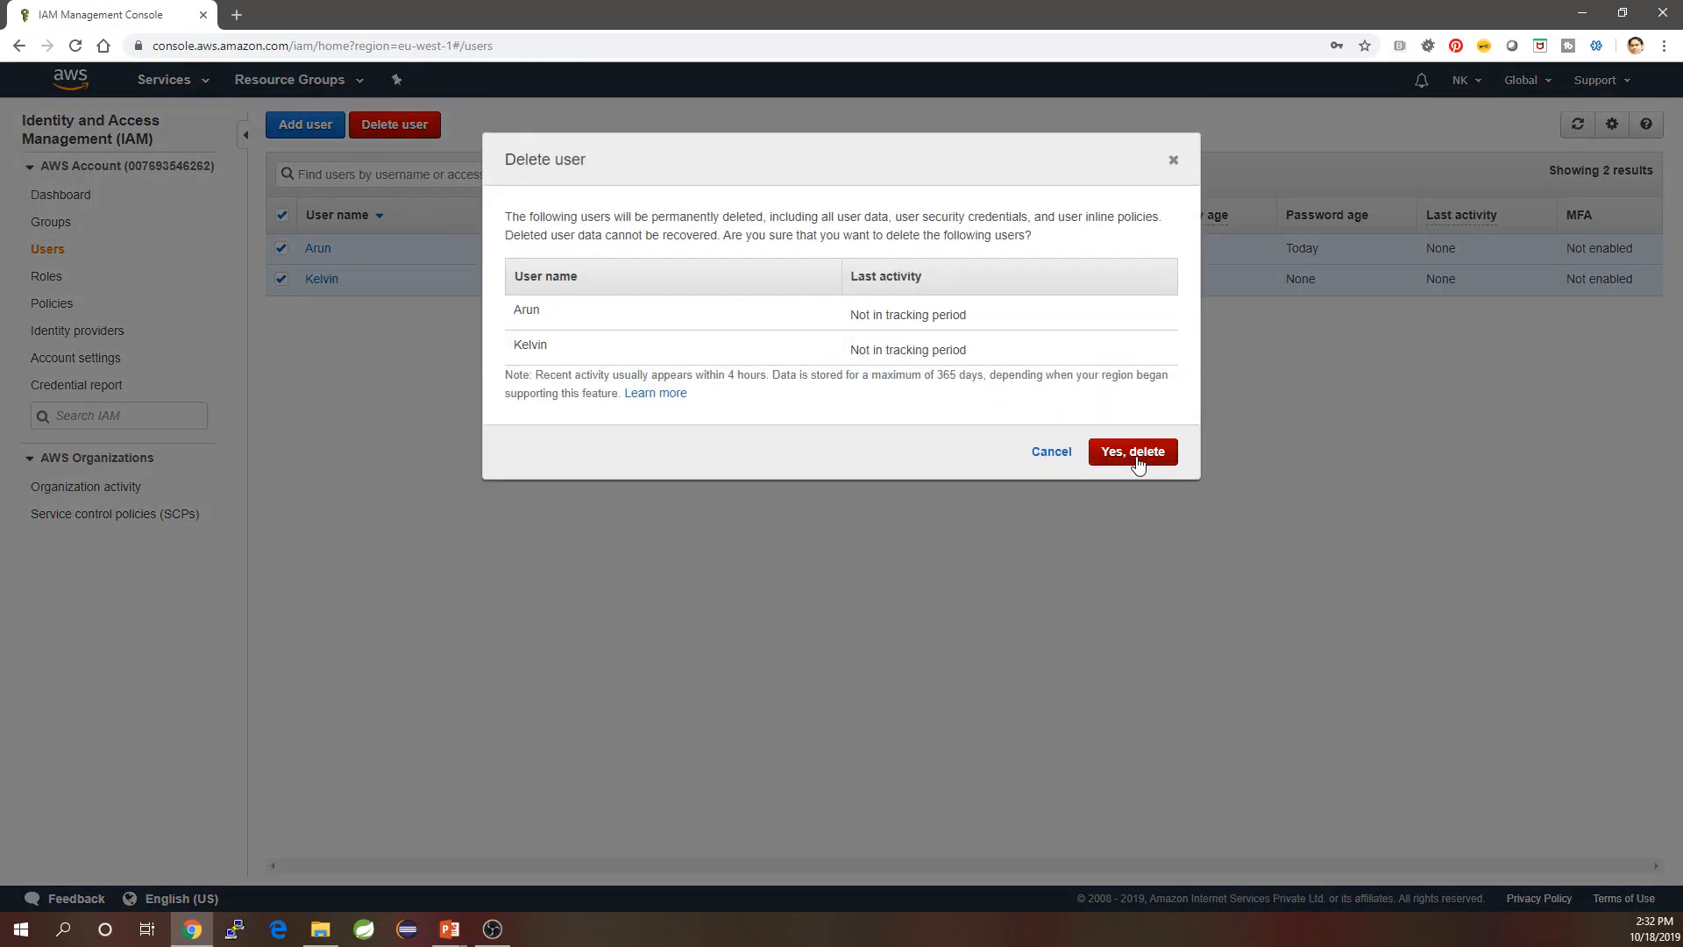
click(1135, 453)
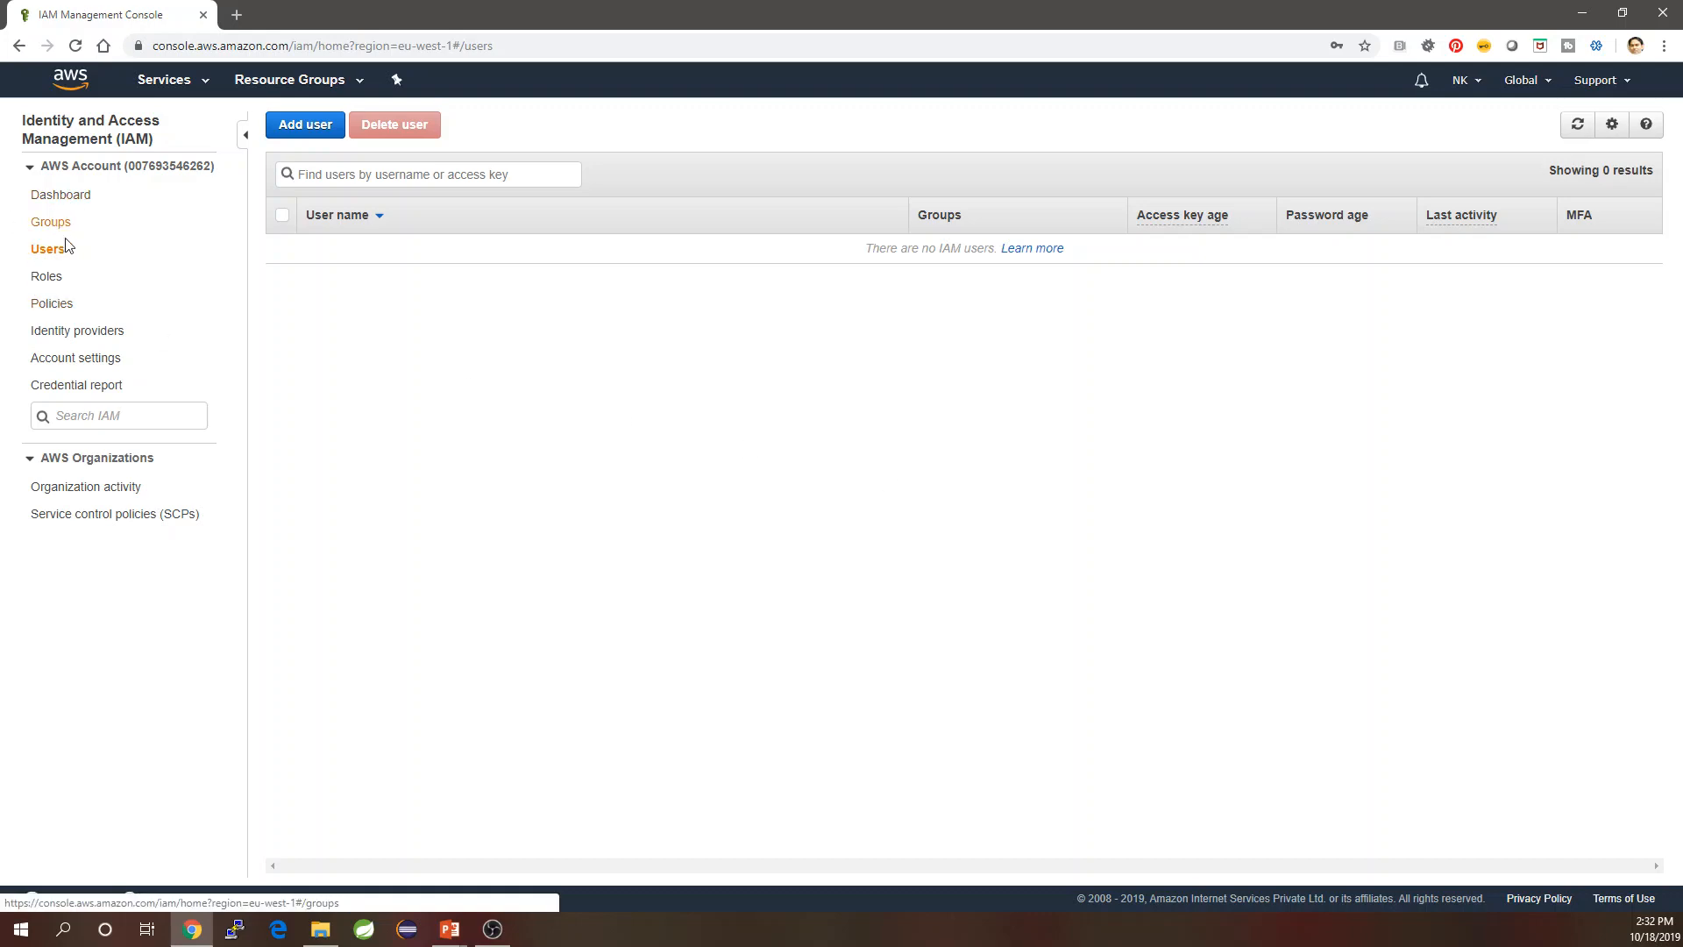
click(66, 237)
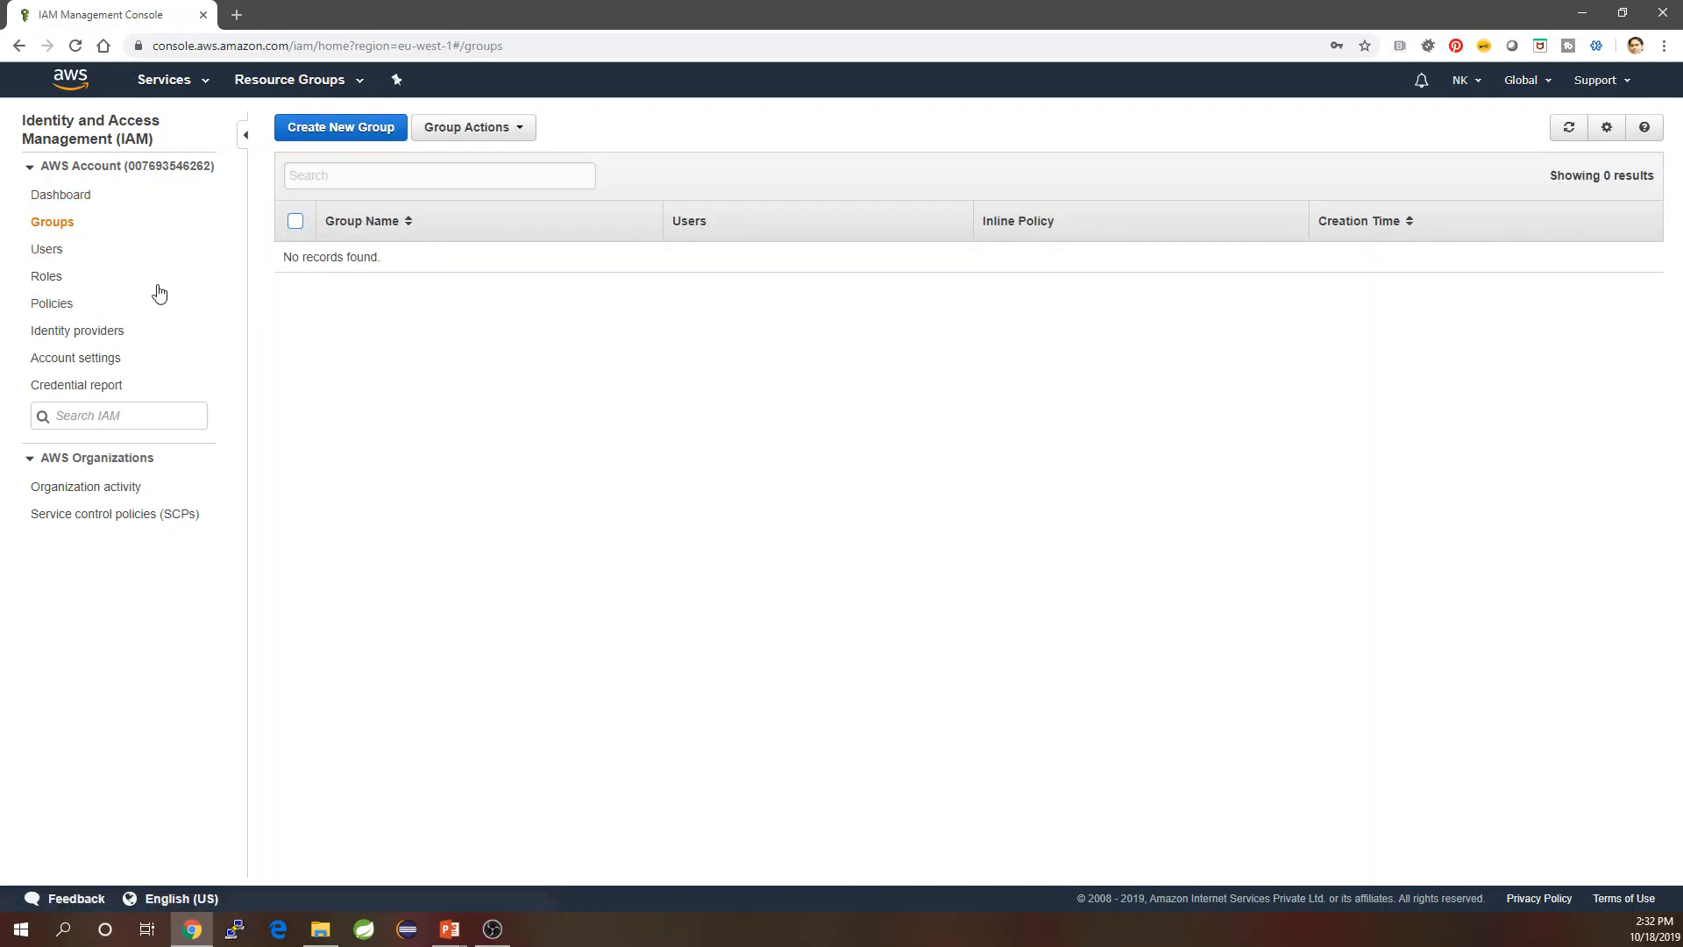
Start a new group named 'Dev'.
click(335, 131)
click(614, 202)
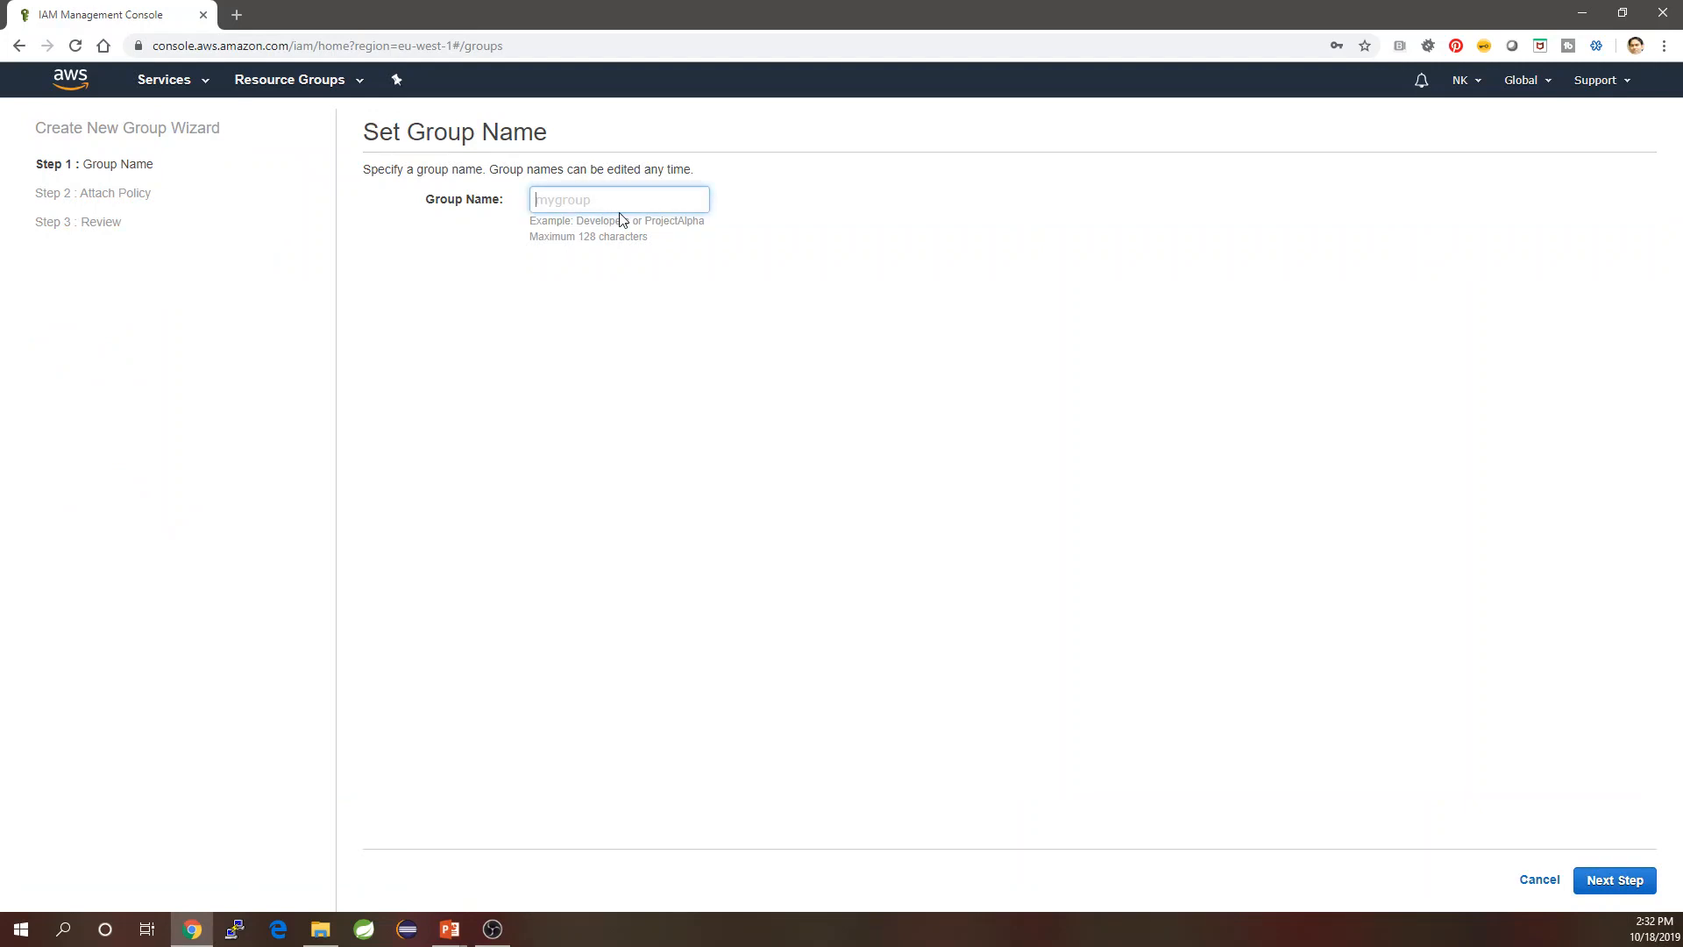
text(Dev)
click(1633, 889)
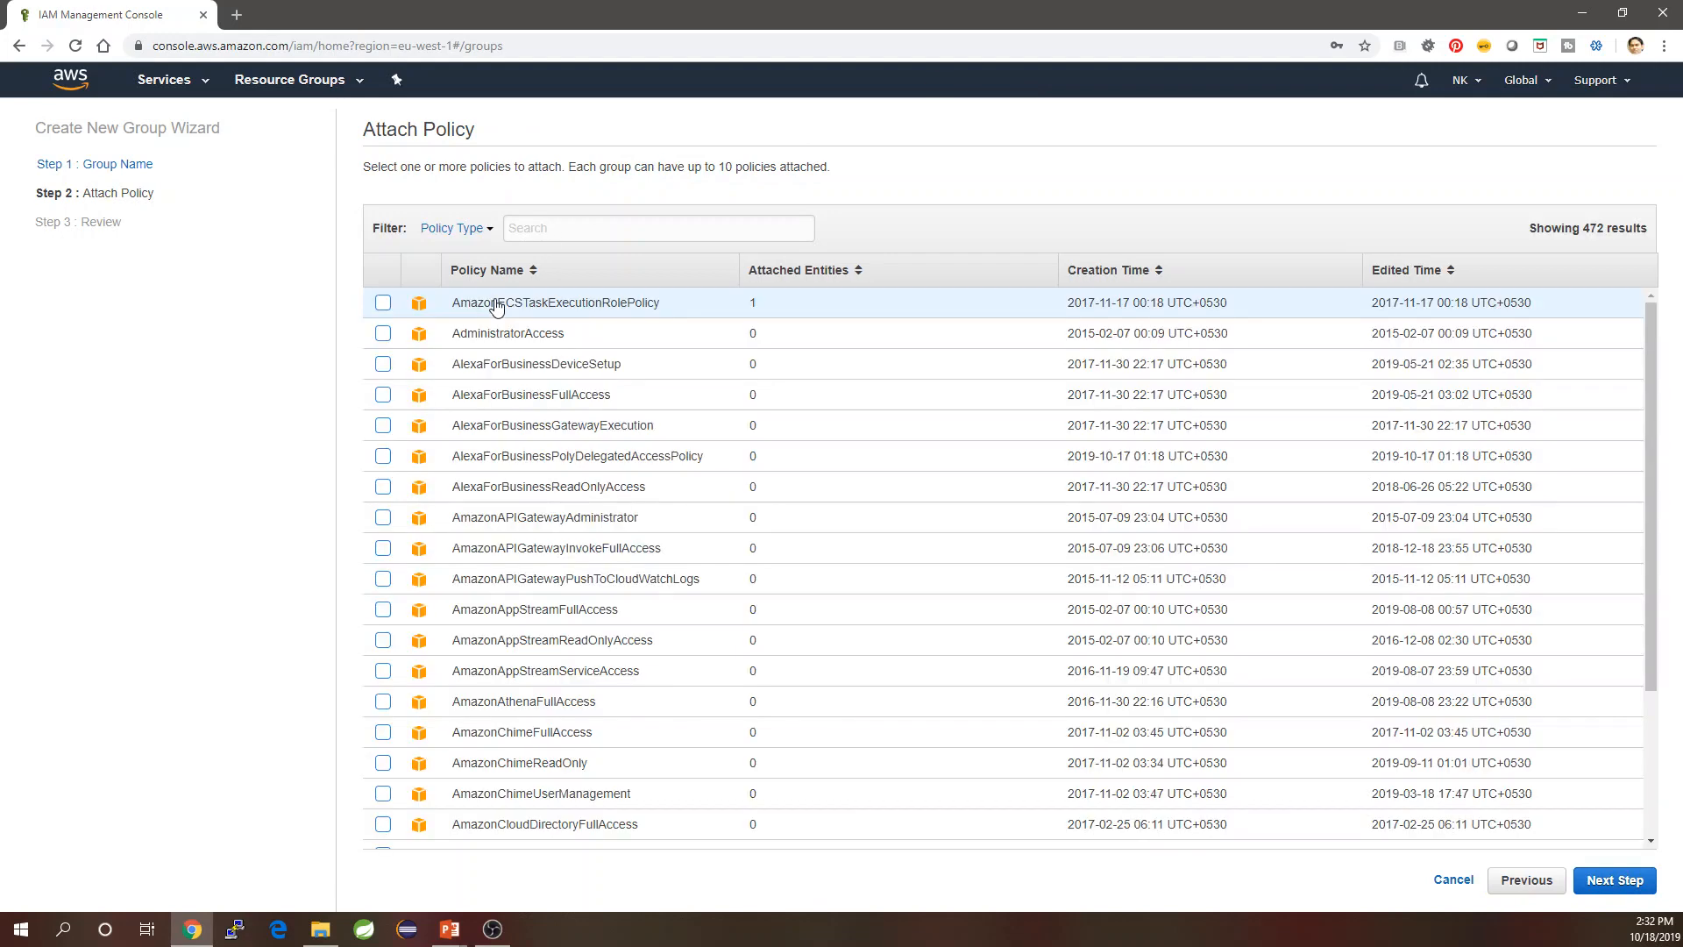
Attach AmazonS3FullAccess and AmazonEC2FullAccess to Dev and create the group.
click(561, 229)
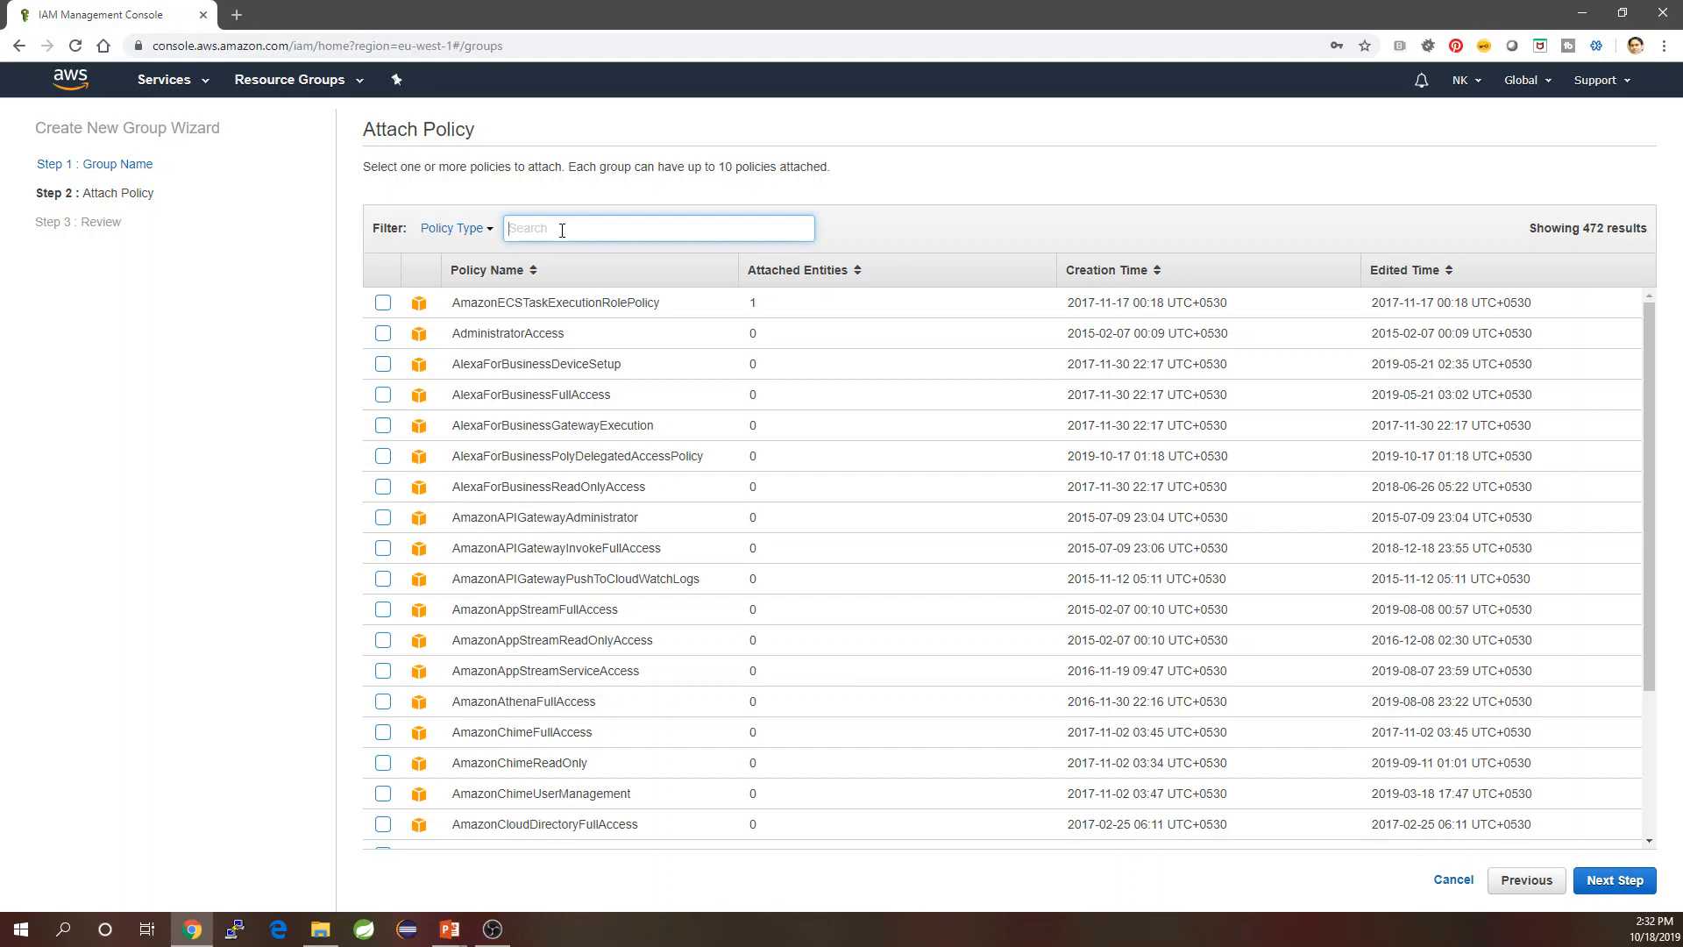
text(S)
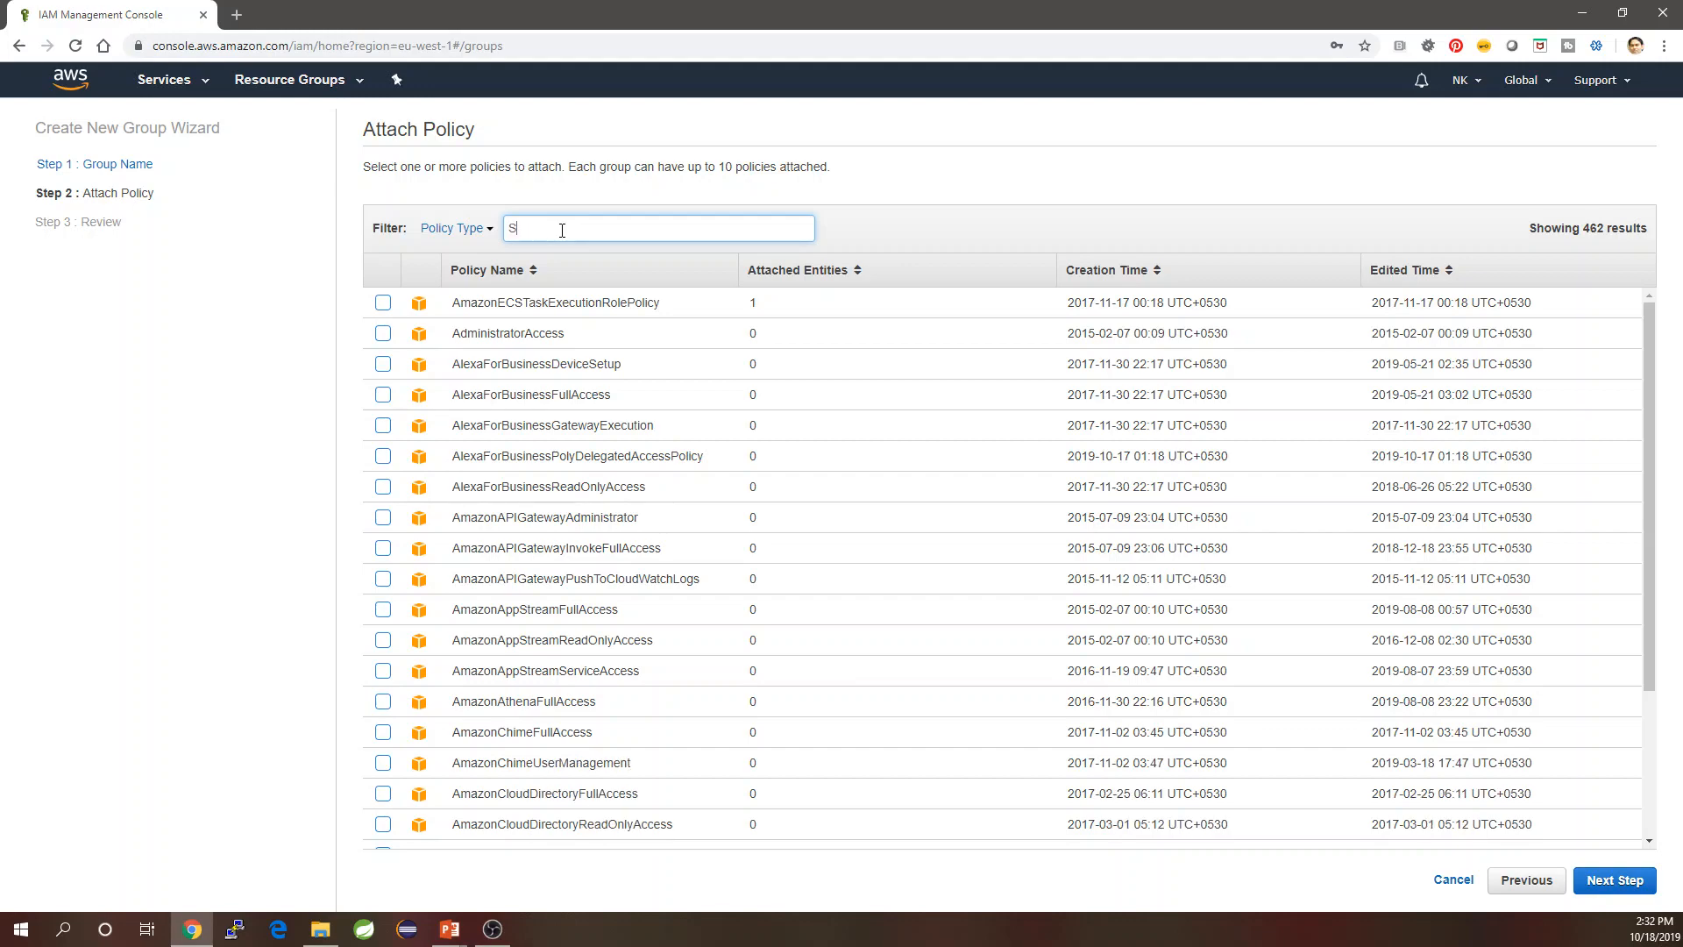
text(3F)
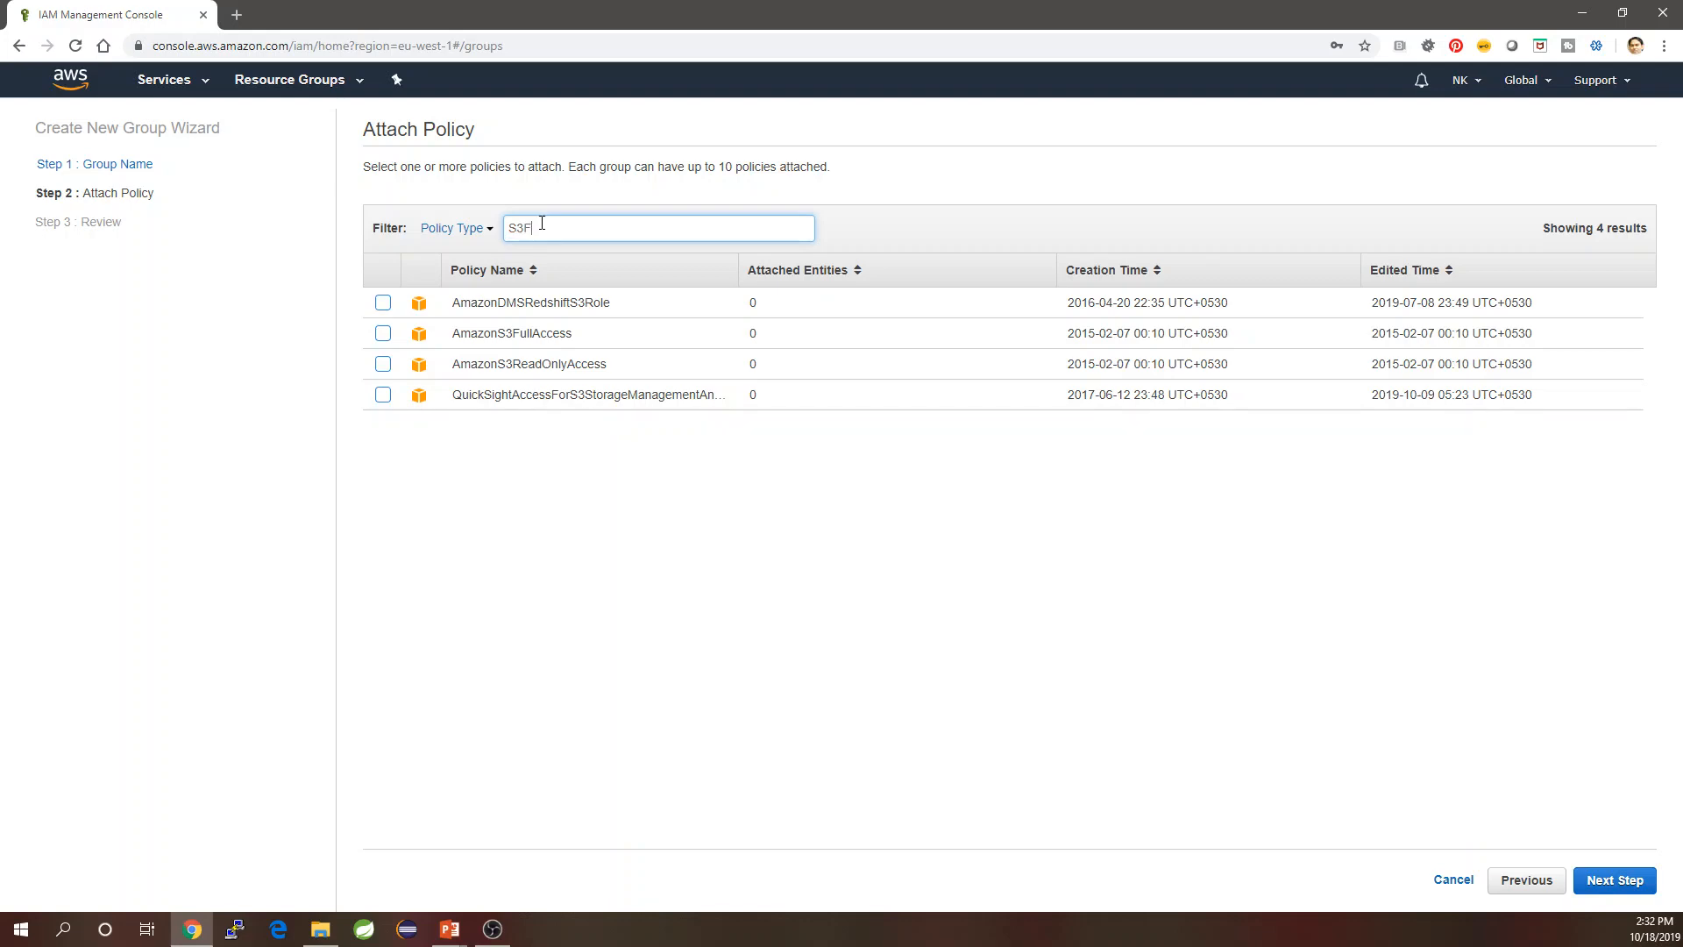
click(384, 302)
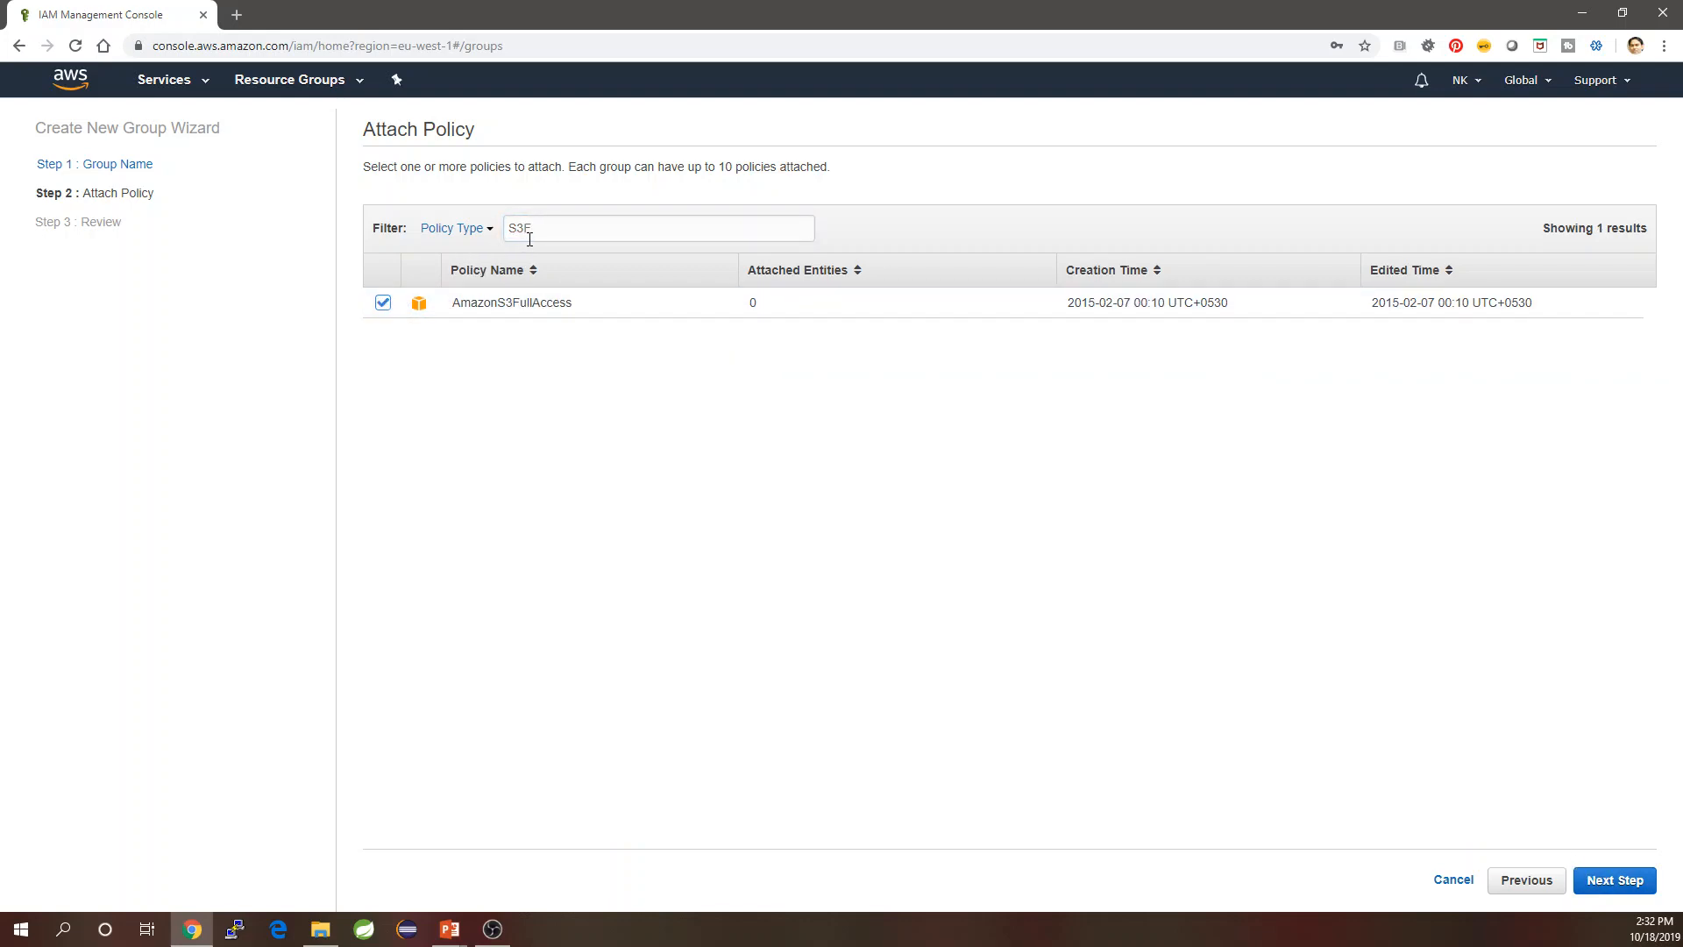
drag(529, 230, 481, 234)
text(EC)
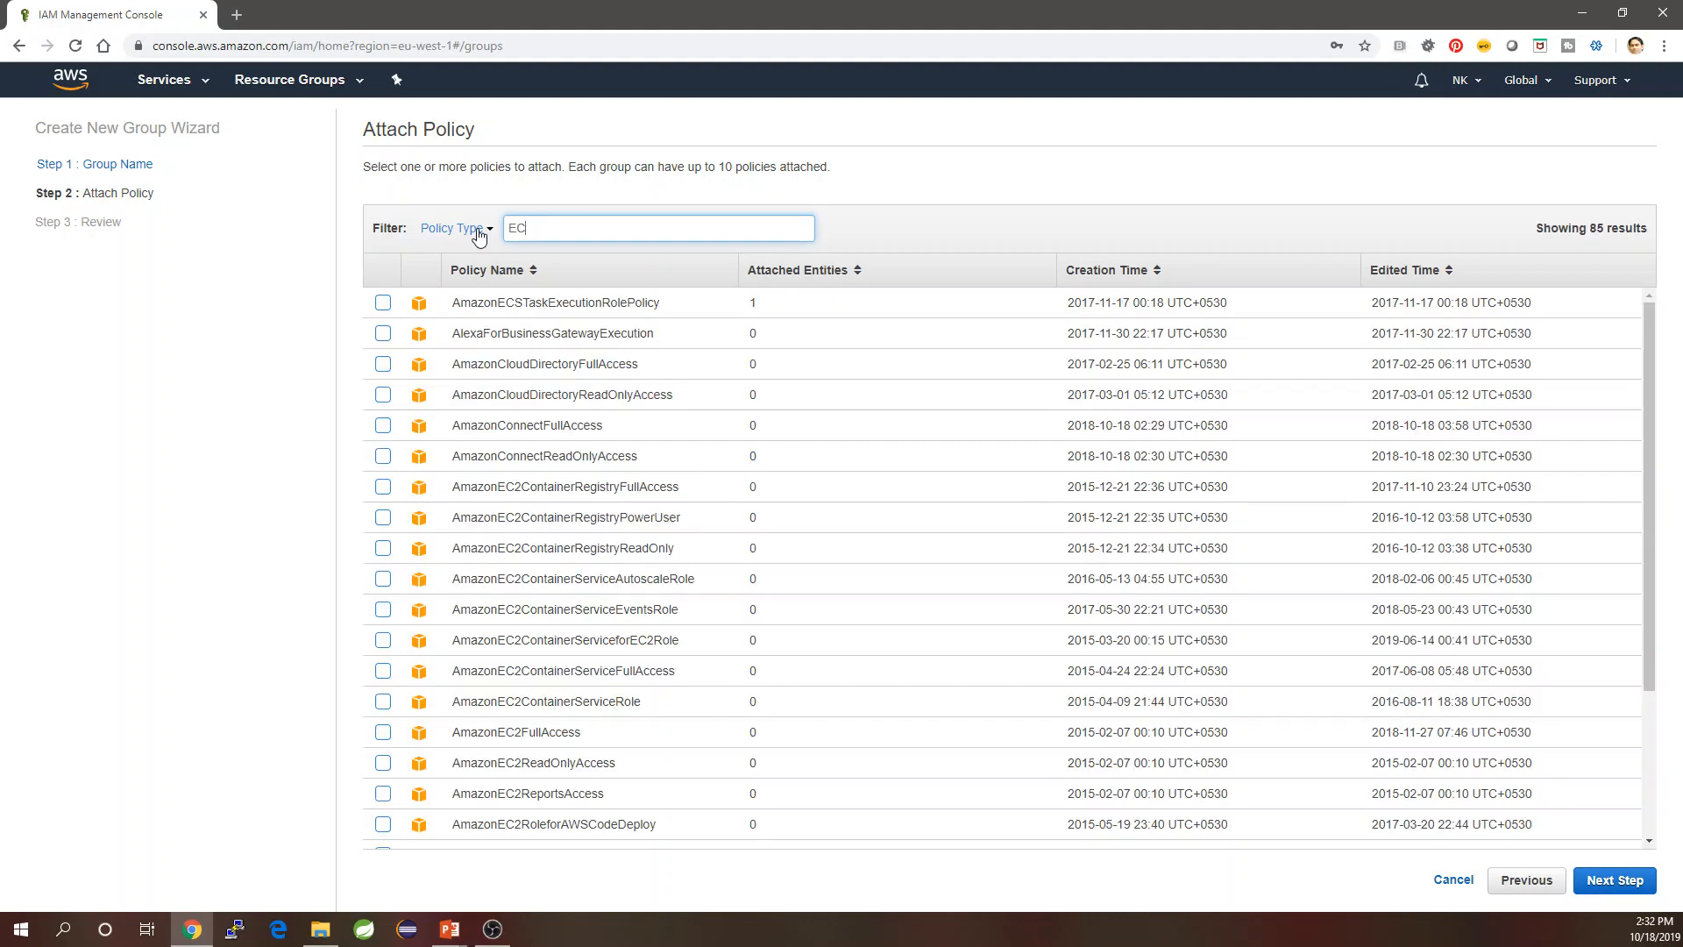
text(2F)
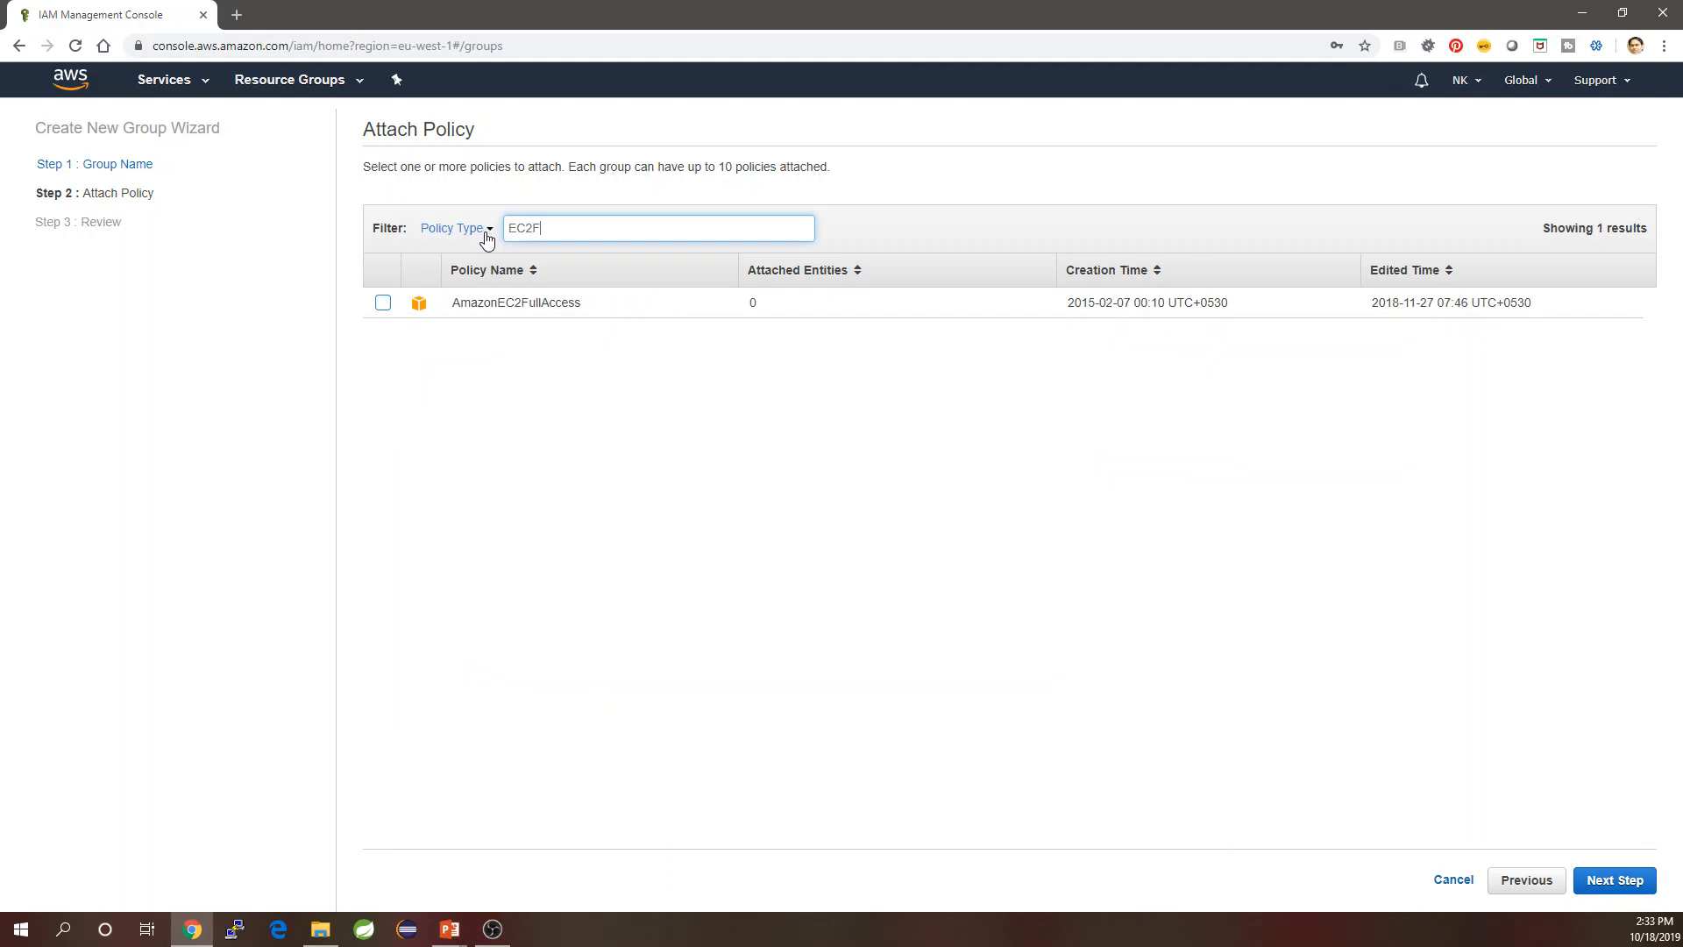
click(382, 303)
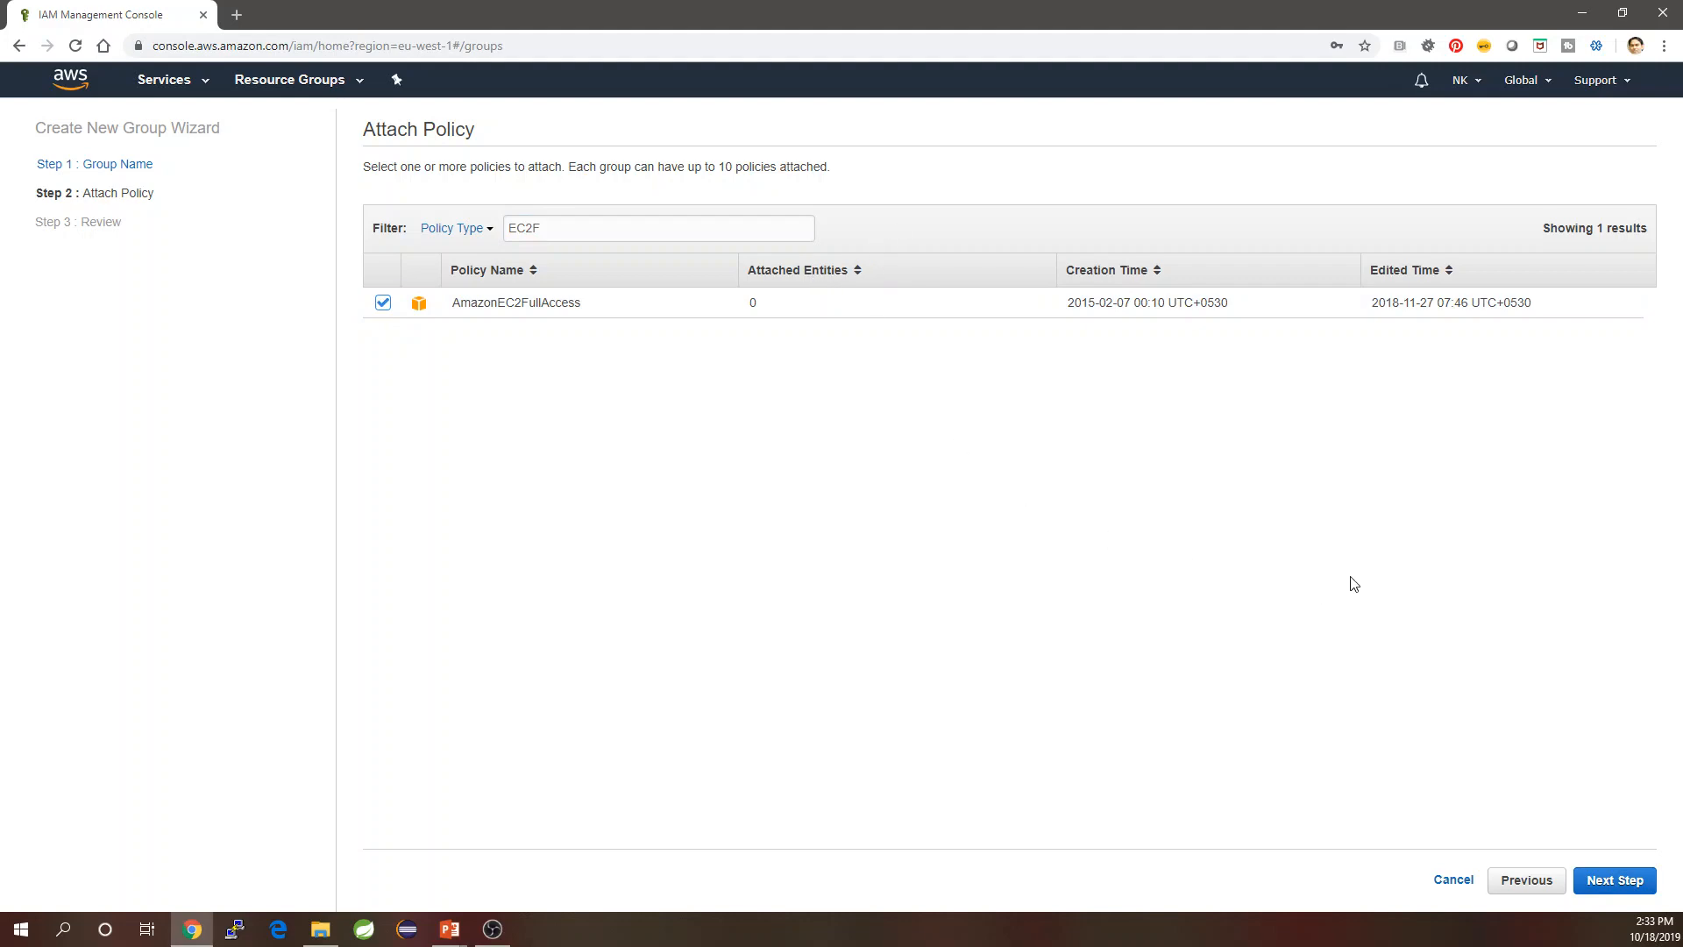
click(1612, 883)
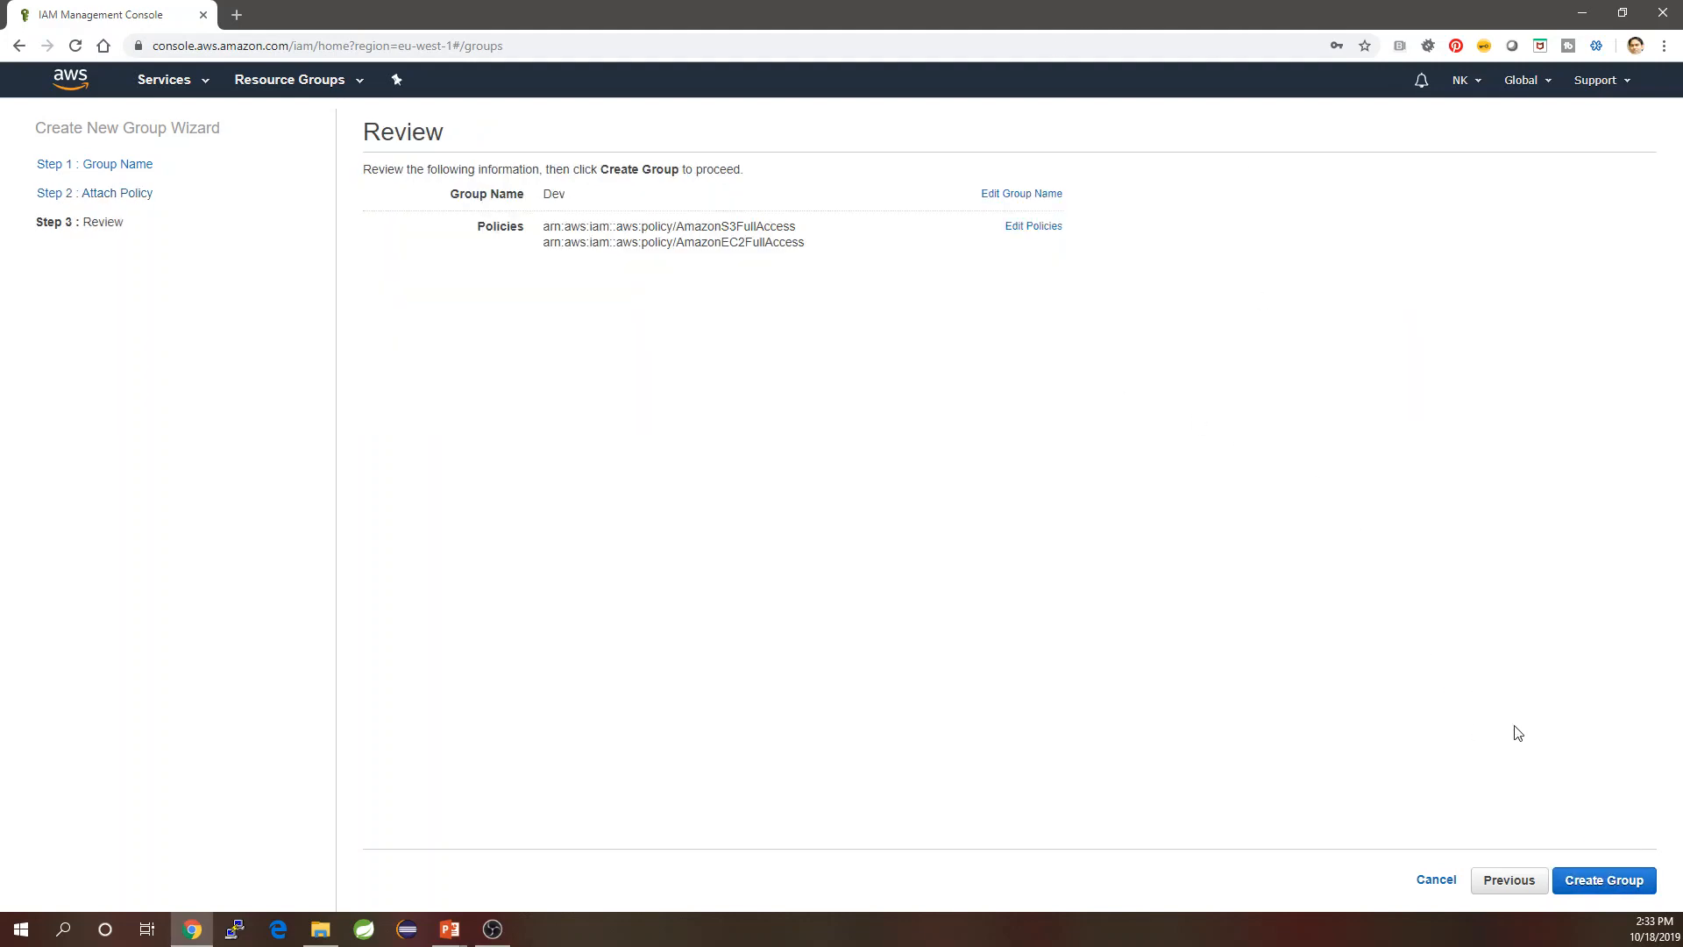
click(1606, 883)
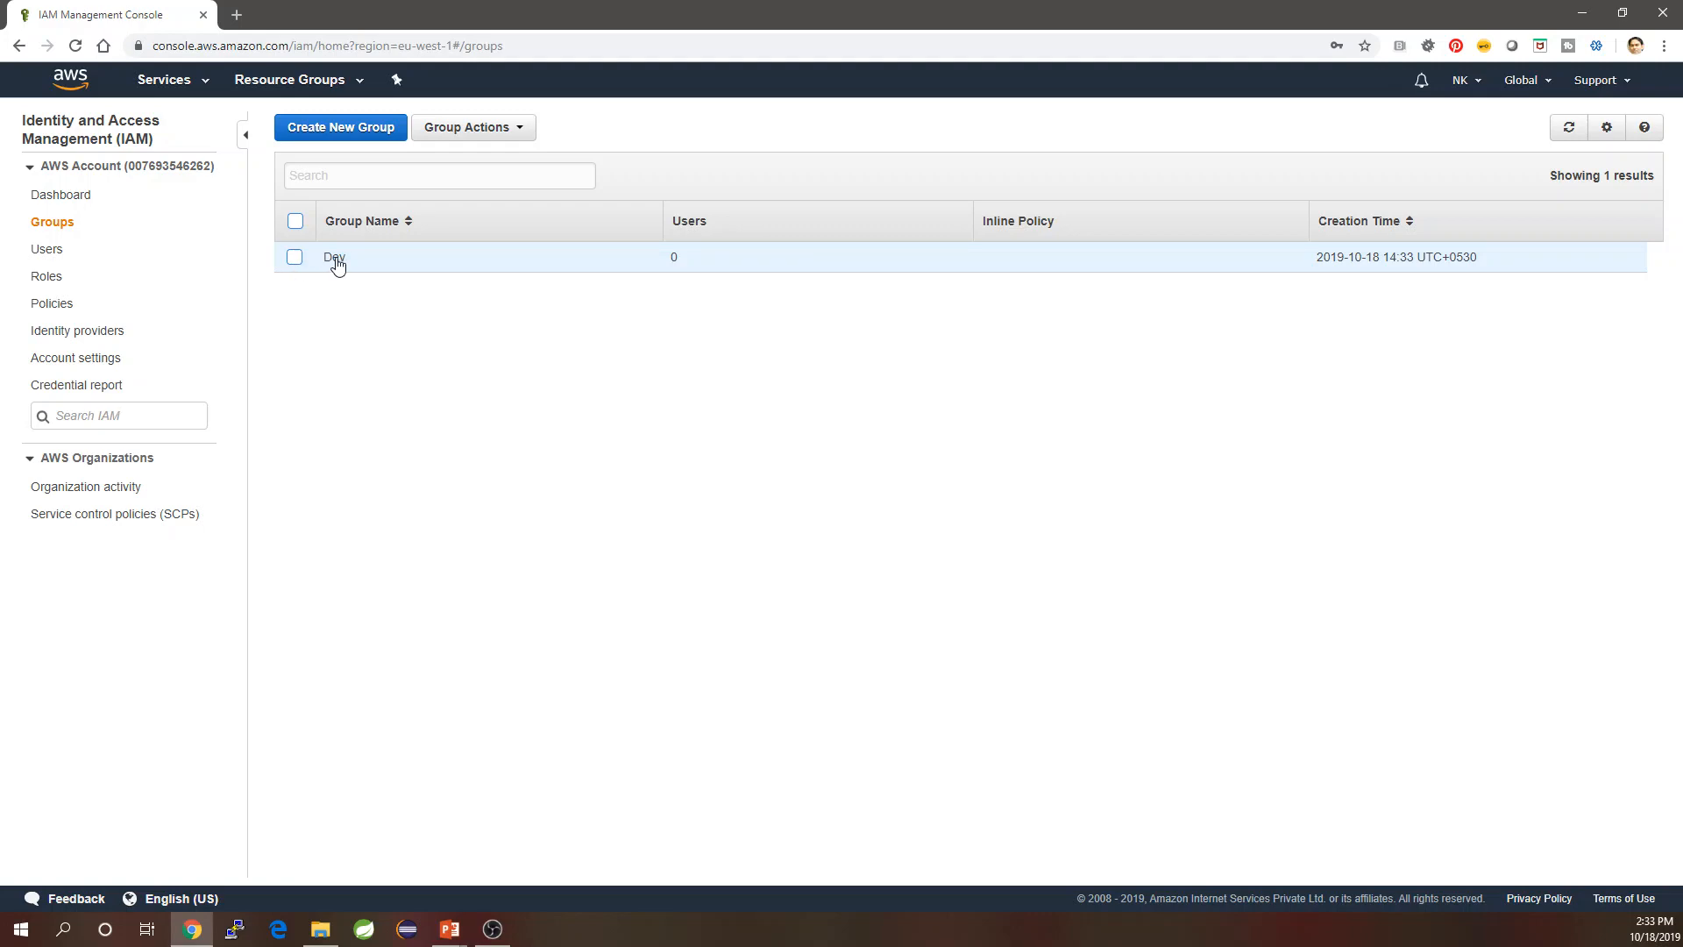
Check Dev's Permissions tab to confirm both policies are attached.
click(335, 257)
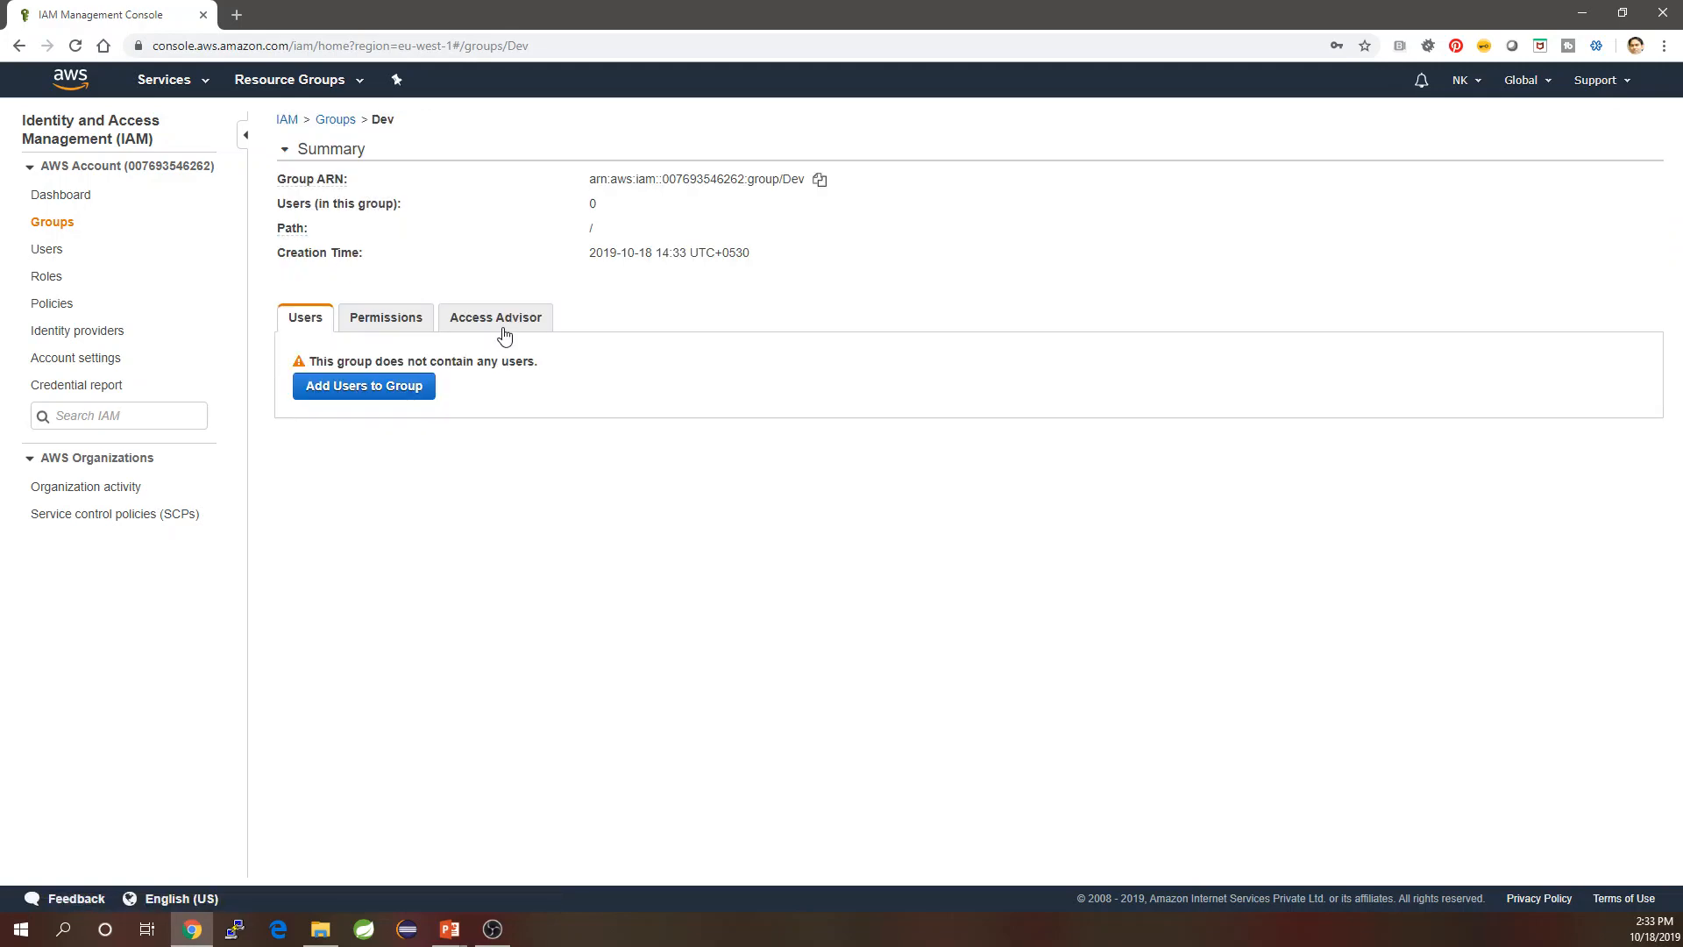
click(394, 320)
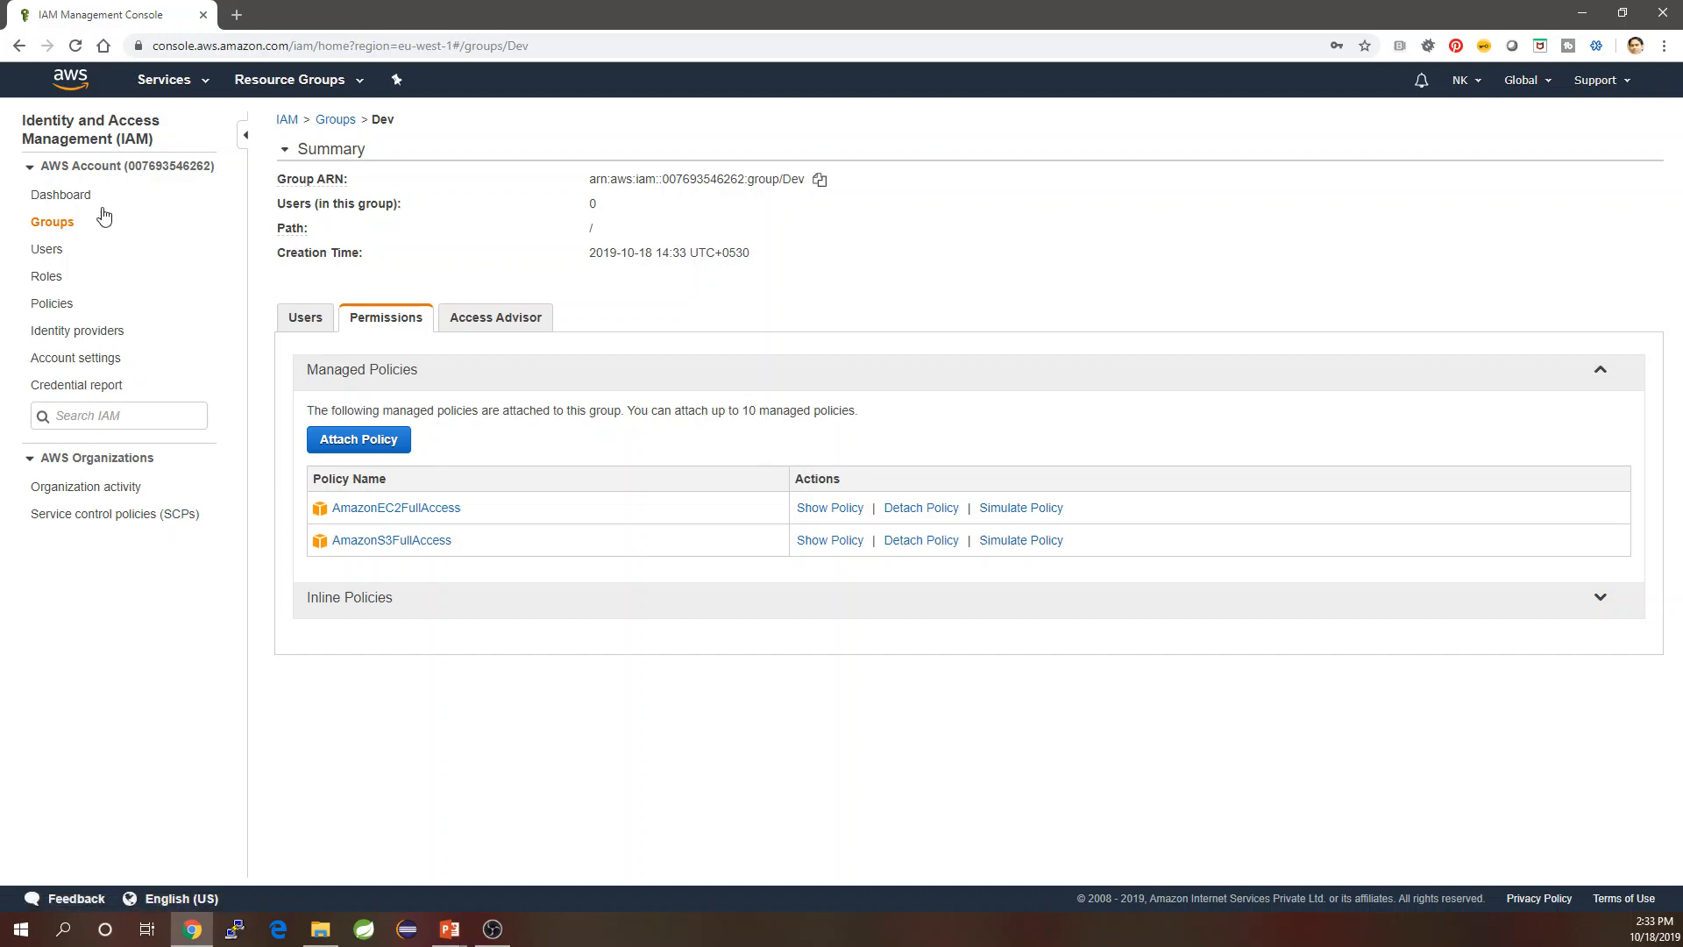
click(52, 224)
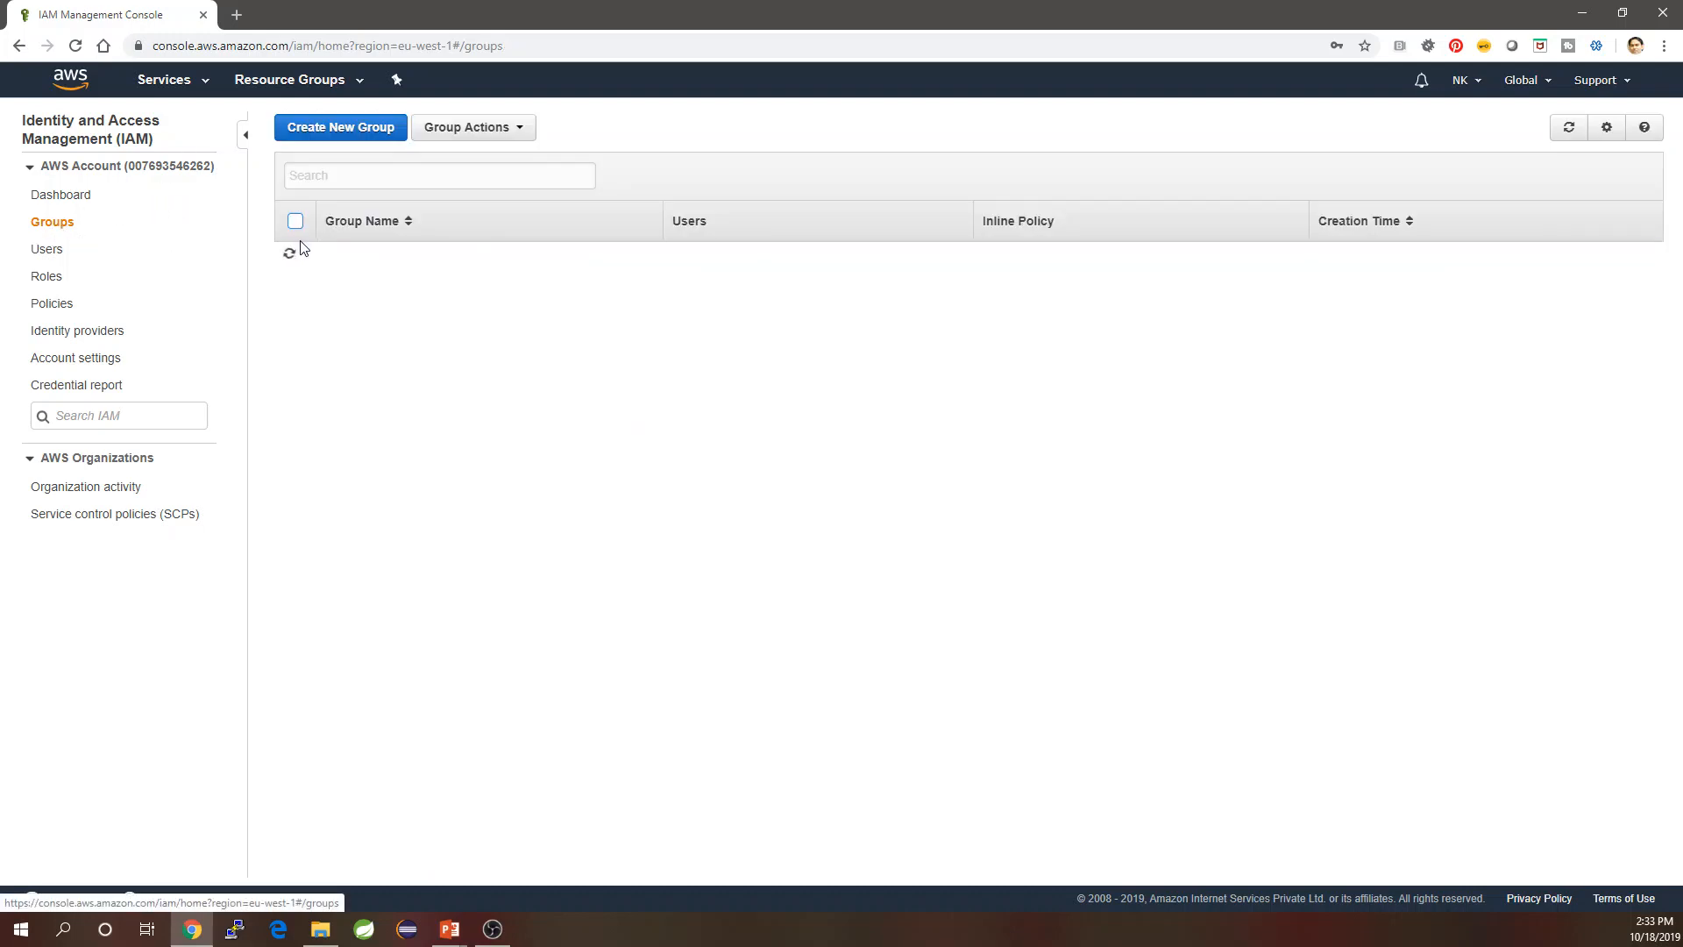
Start a new group named 'ProjectManager'.
click(344, 136)
click(645, 201)
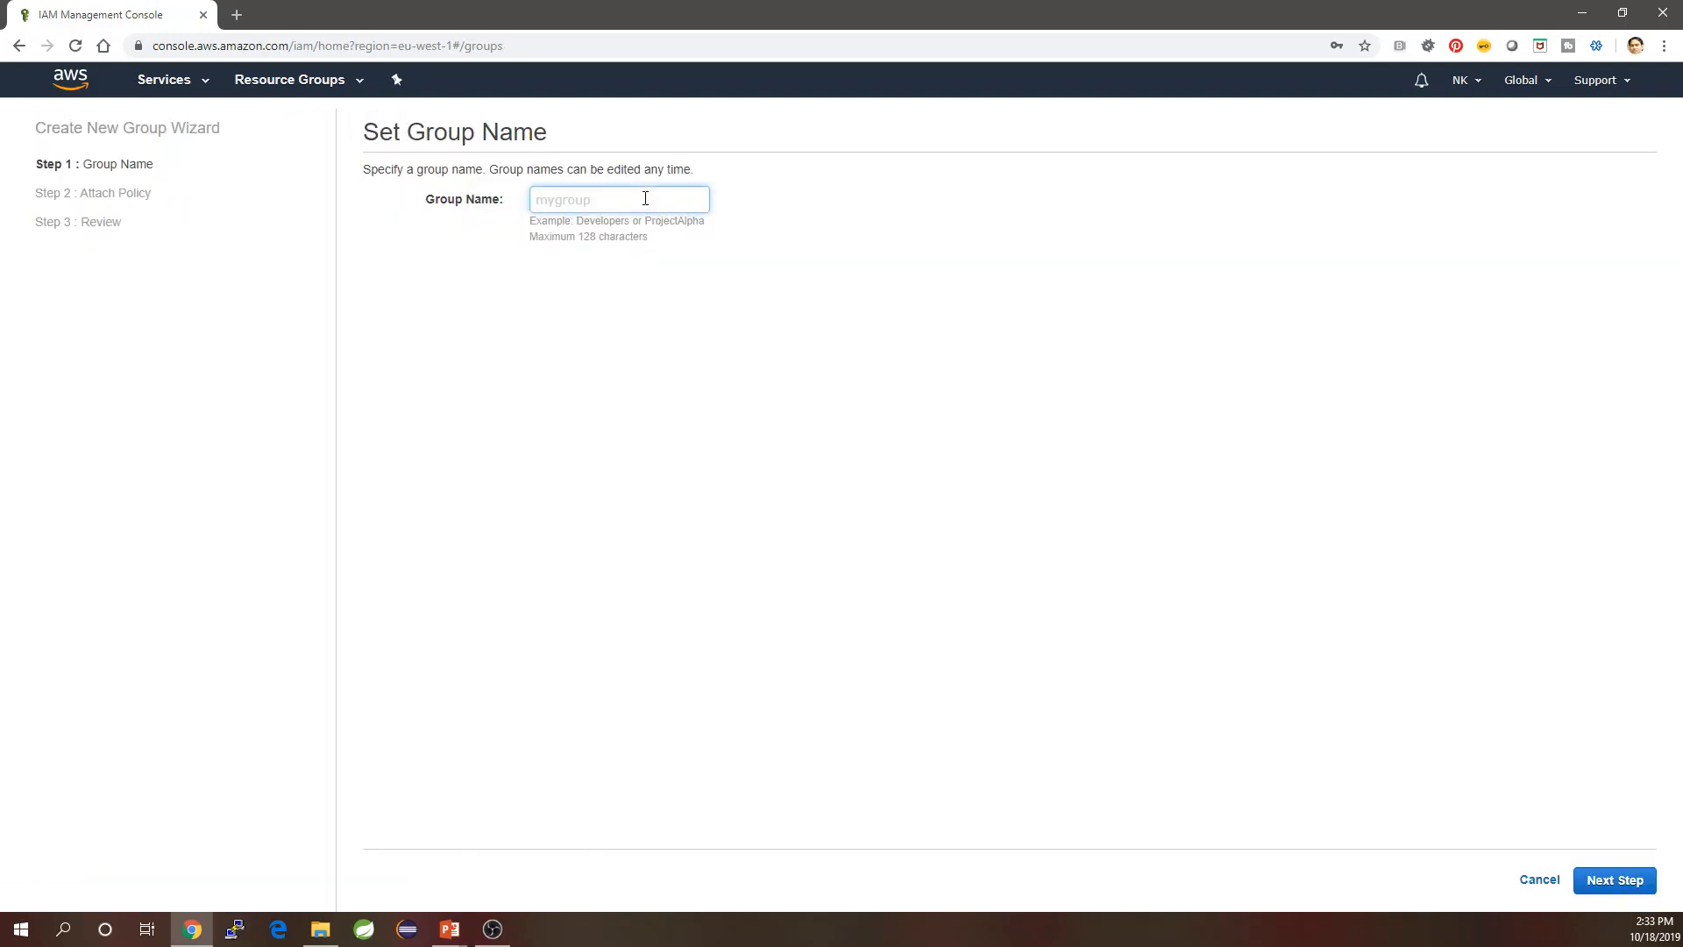
text(PM)
key(BackSpace)
text(rojectManager)
click(1611, 894)
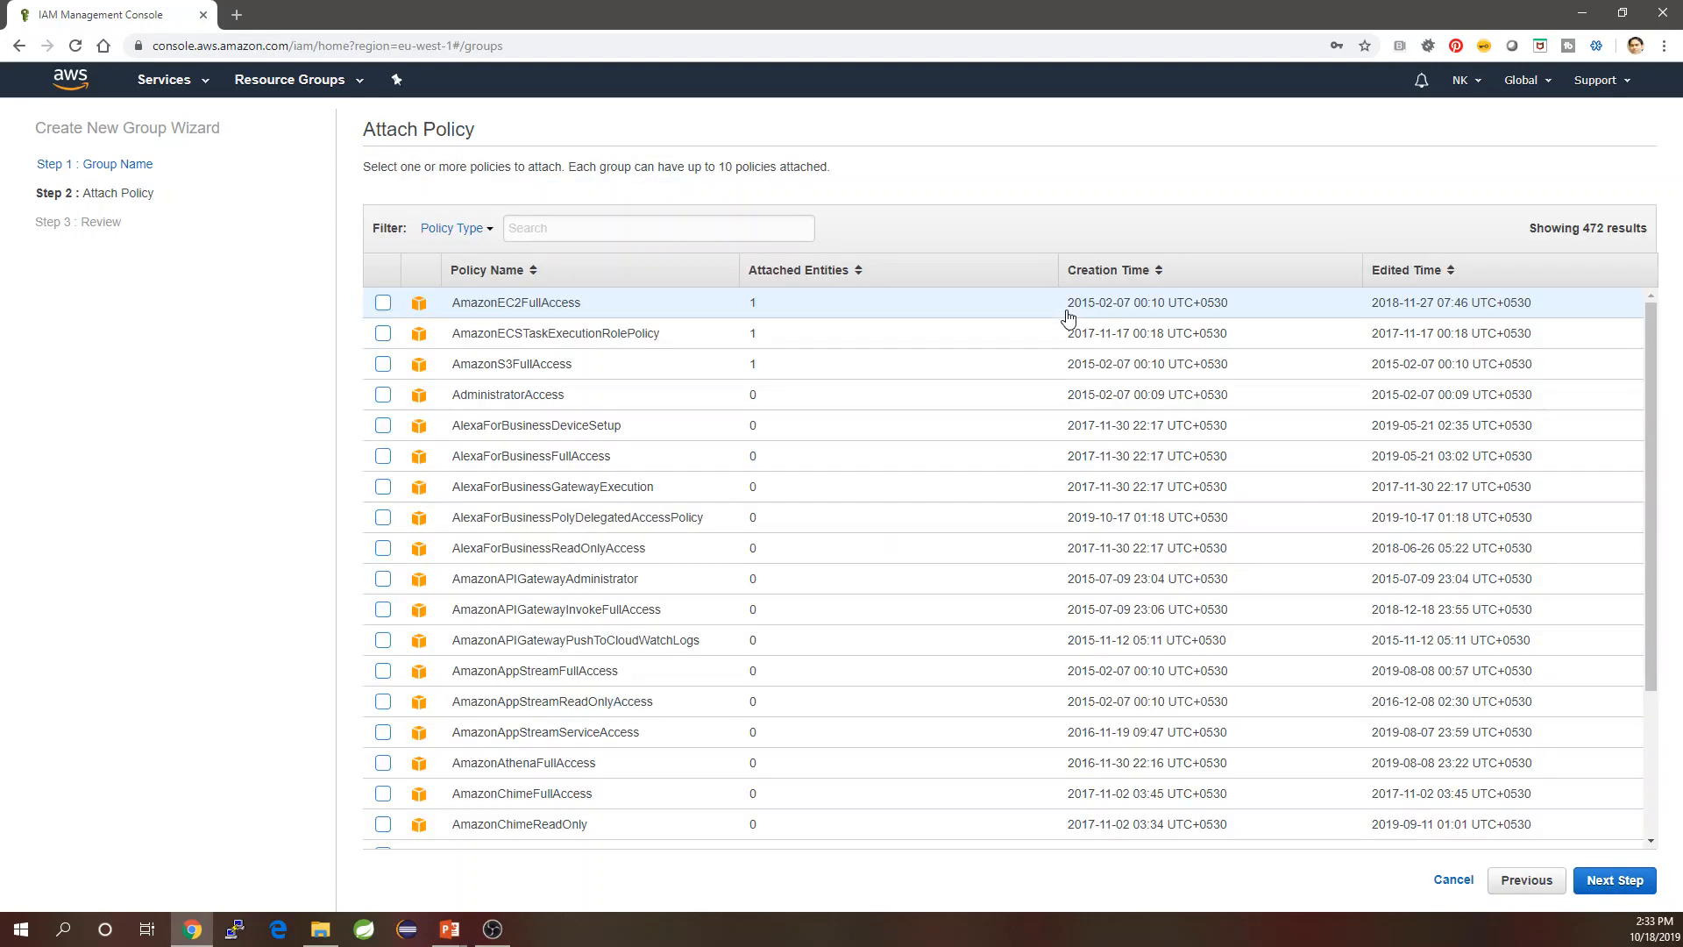
Attach CloudWatchFullAccess to ProjectManager and create the group.
click(629, 231)
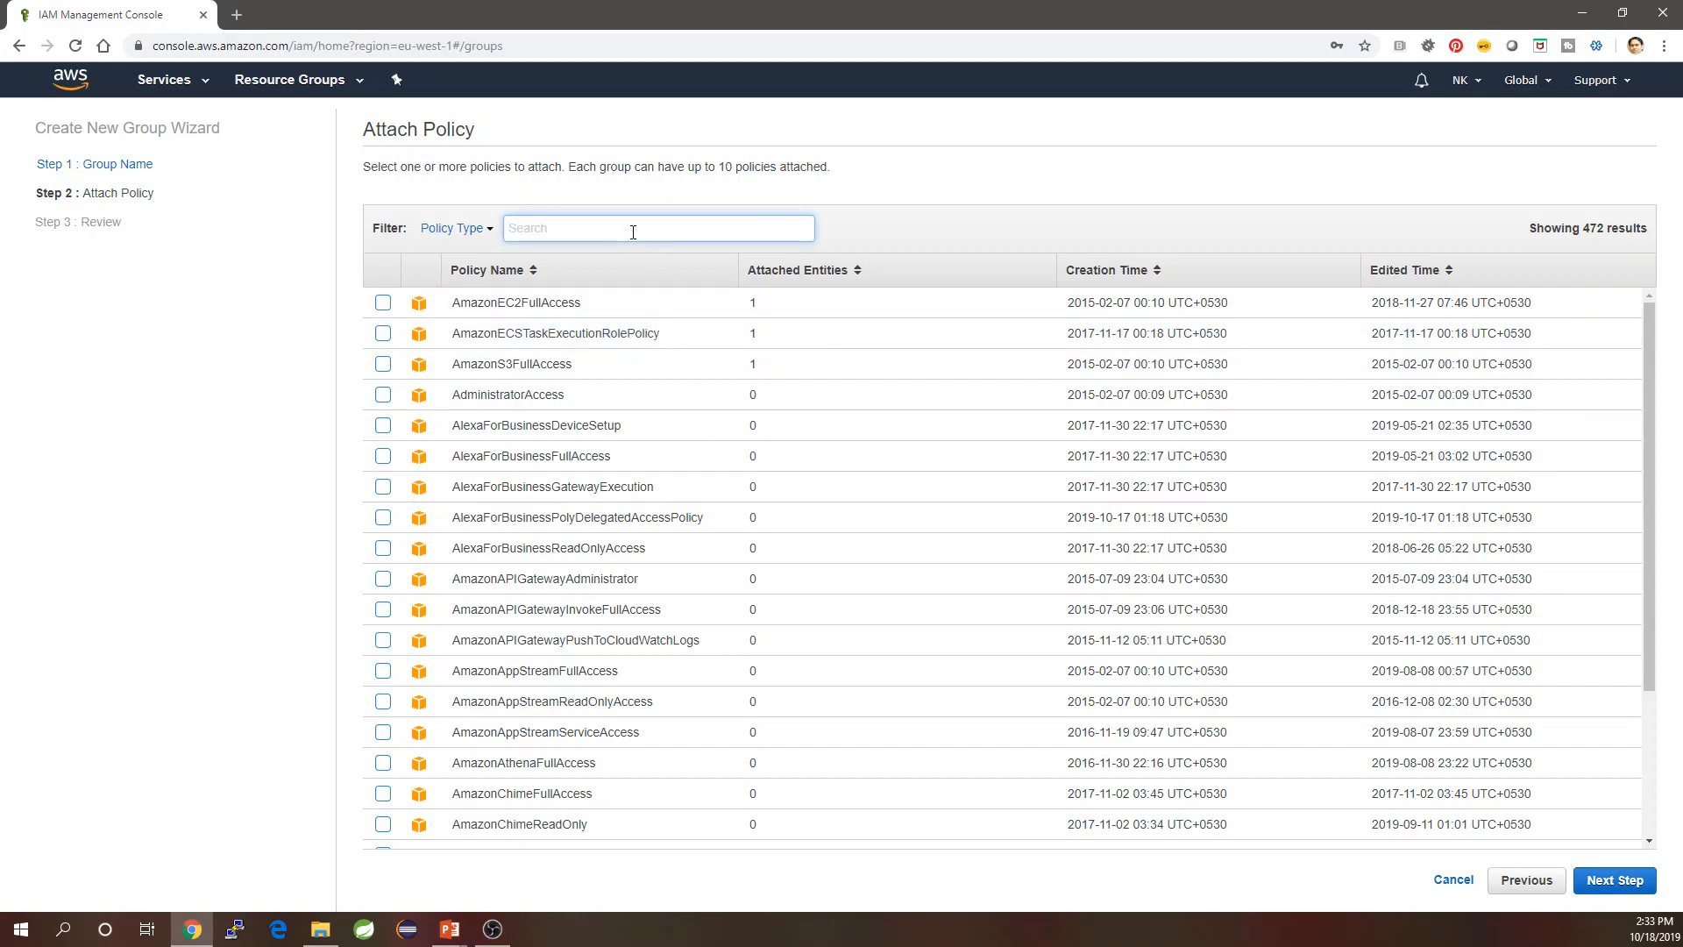
text(Clou)
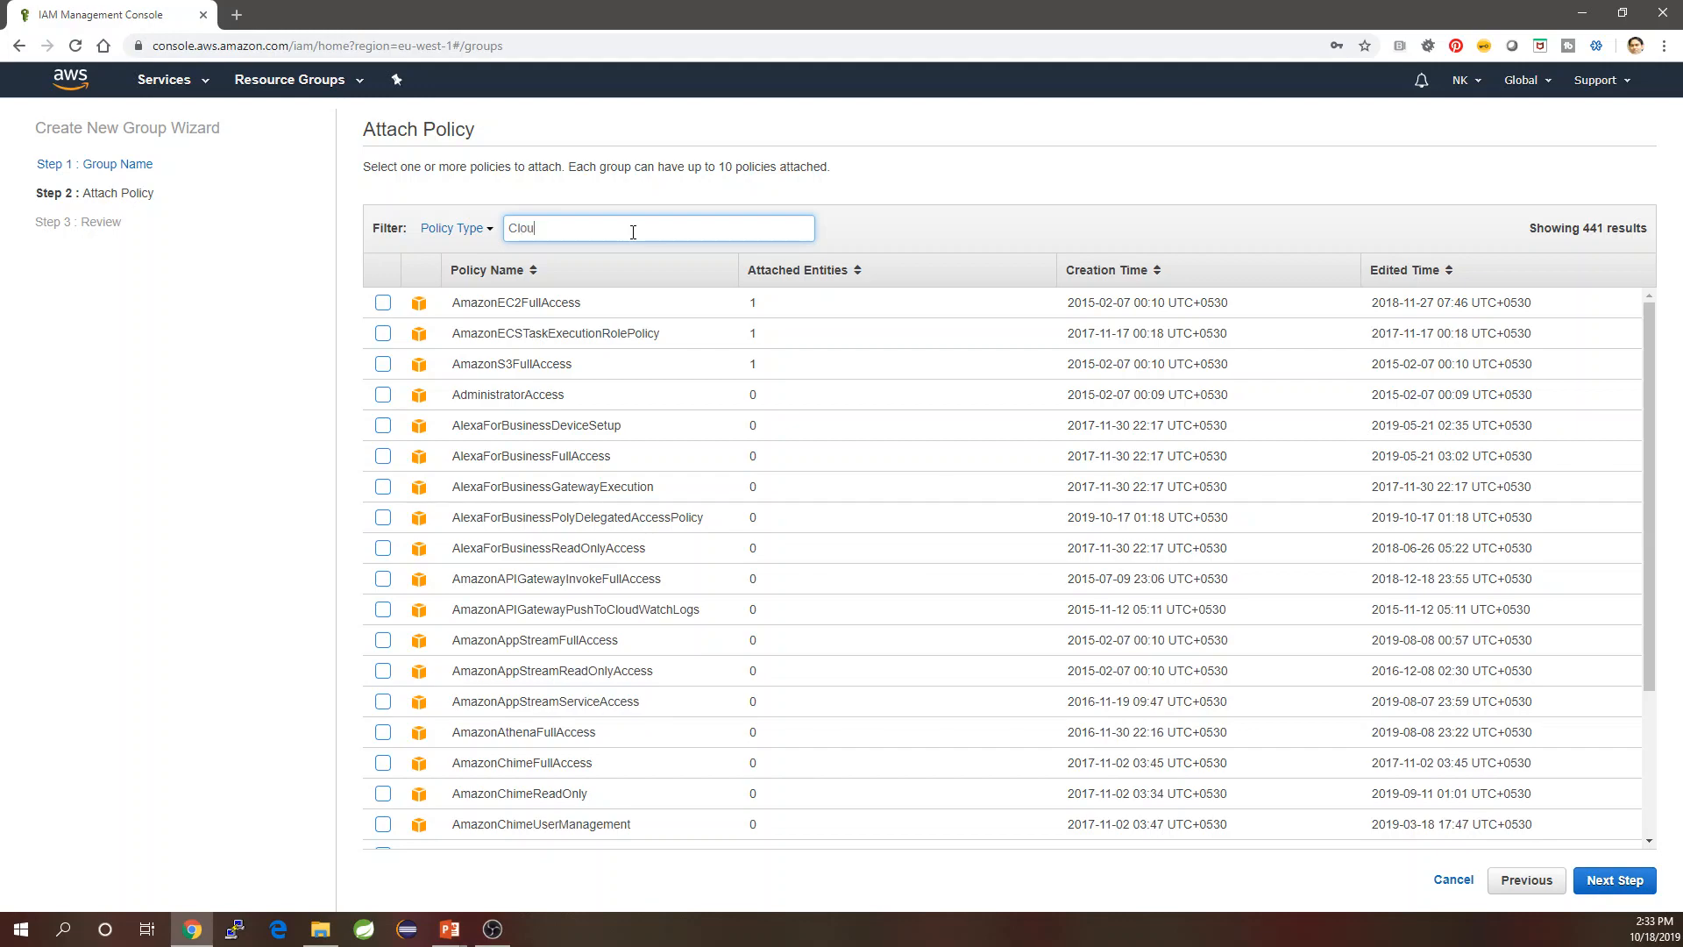
text(dWatch)
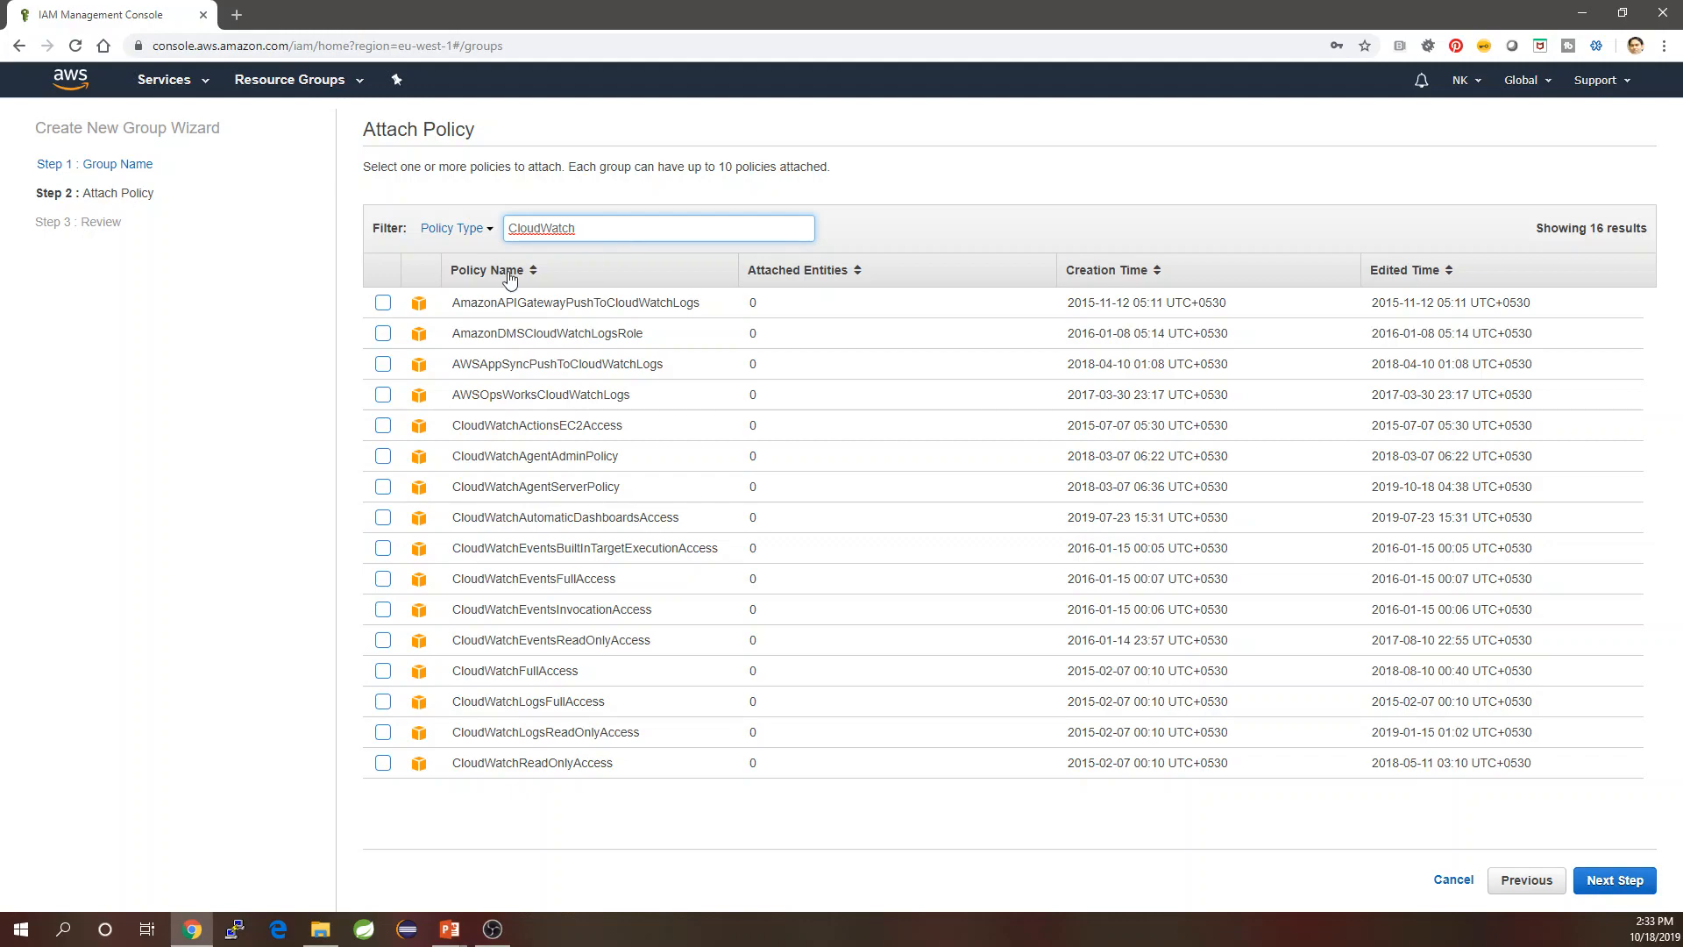
click(383, 670)
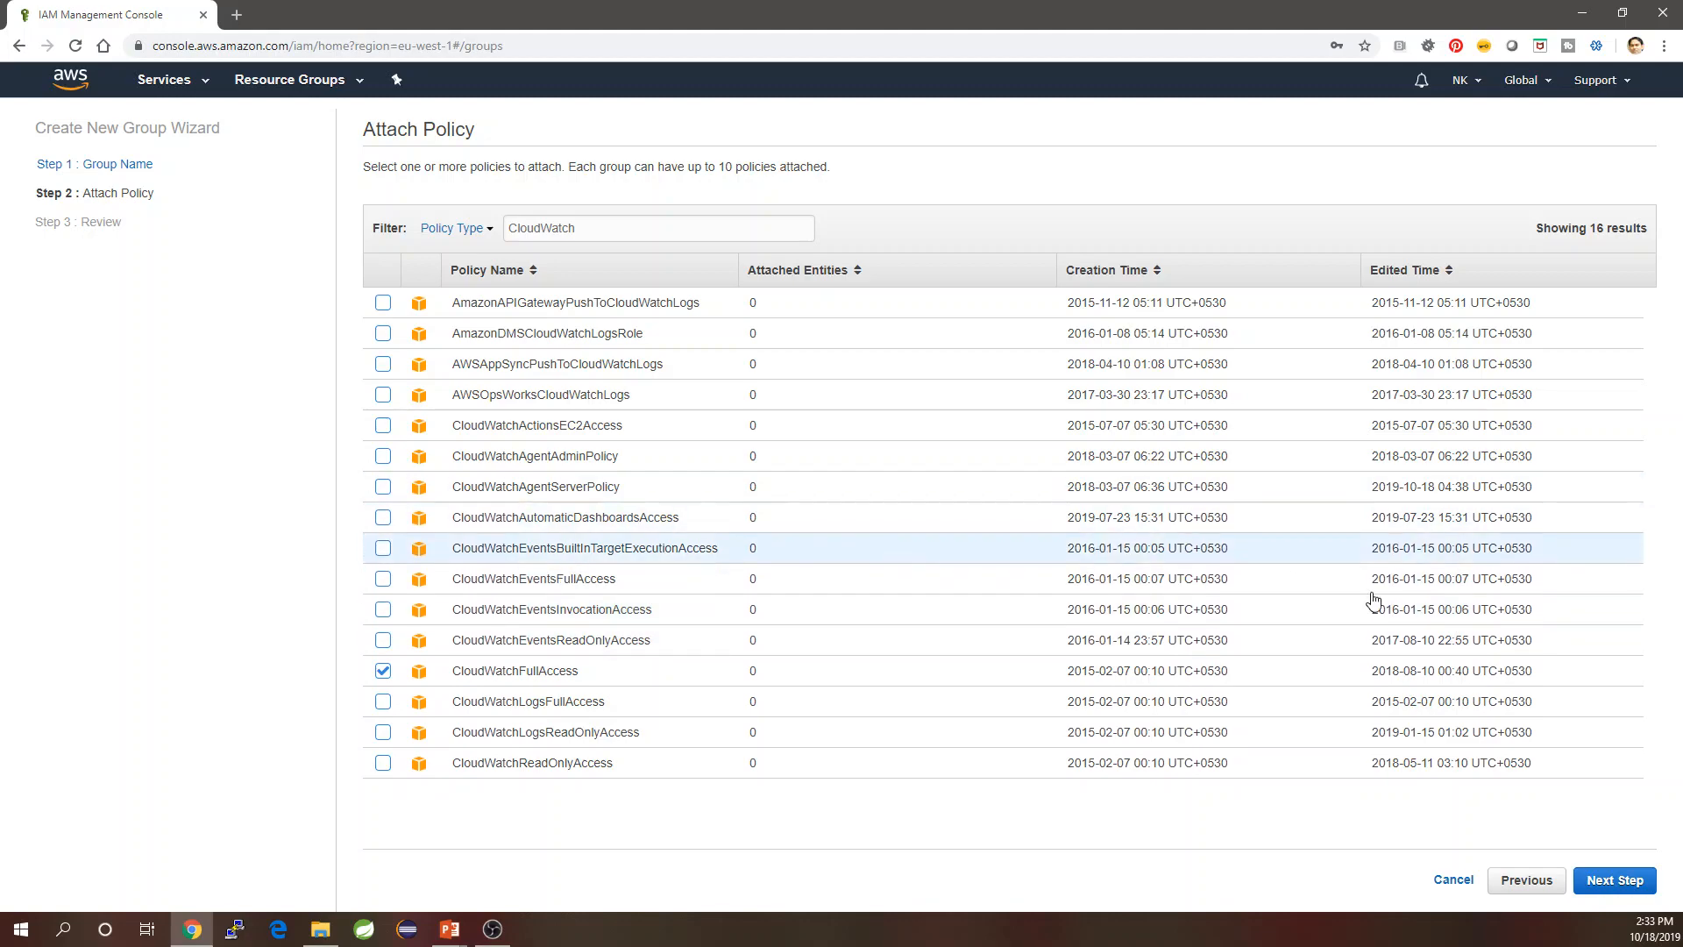
click(1615, 891)
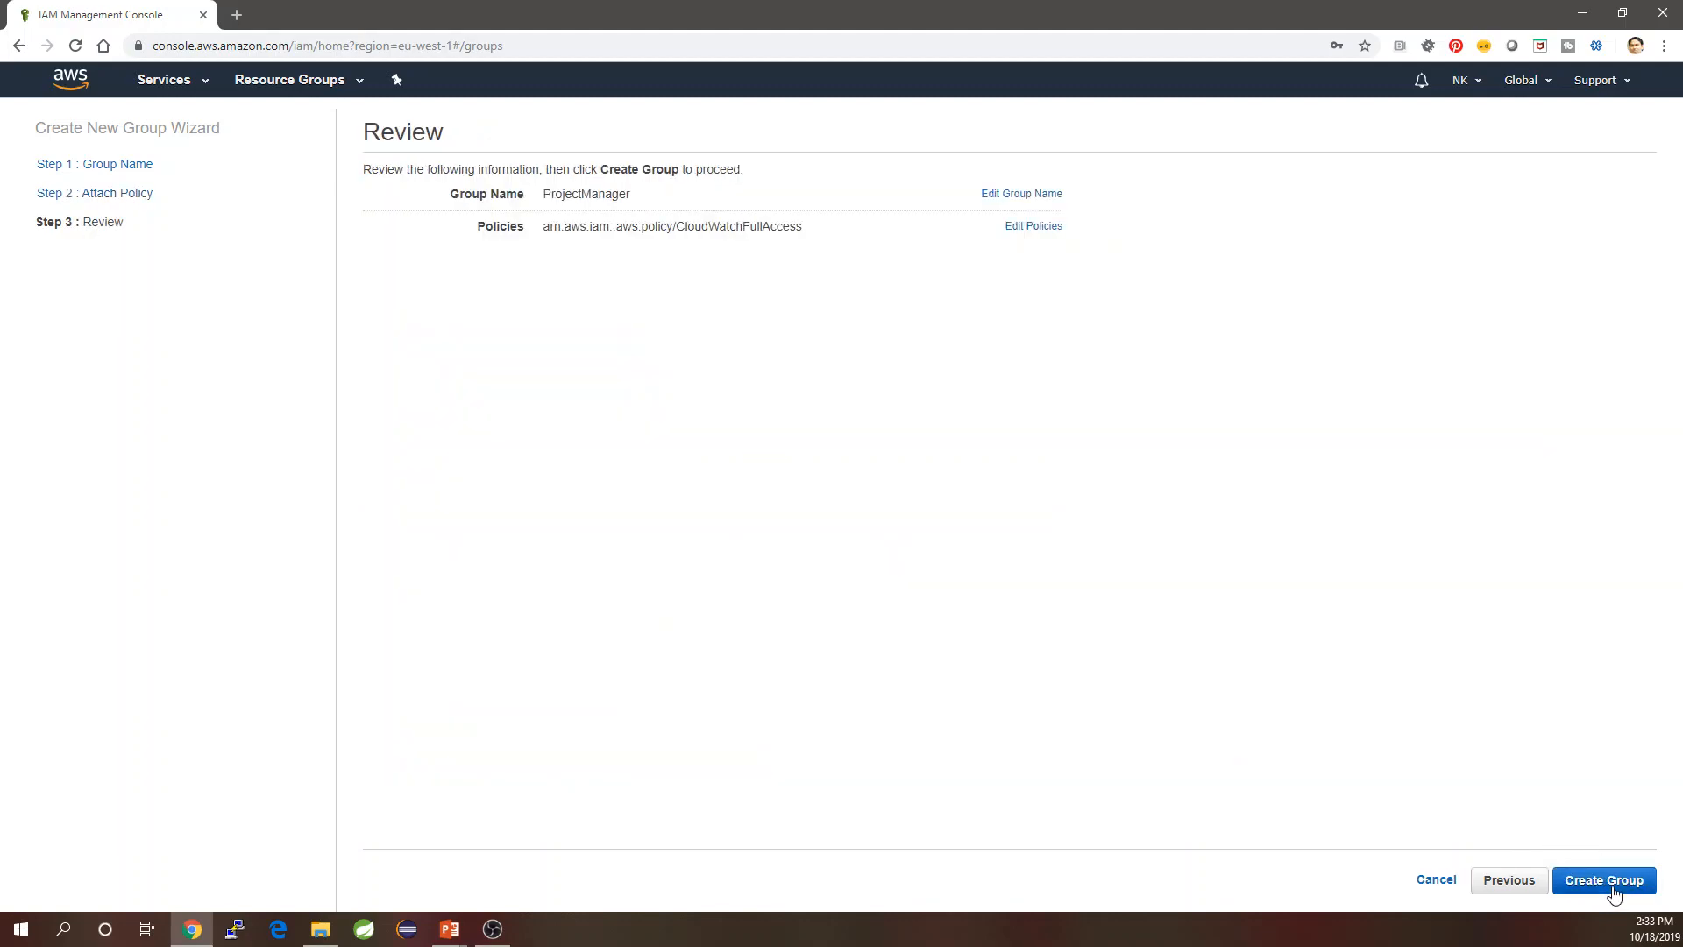
click(1615, 891)
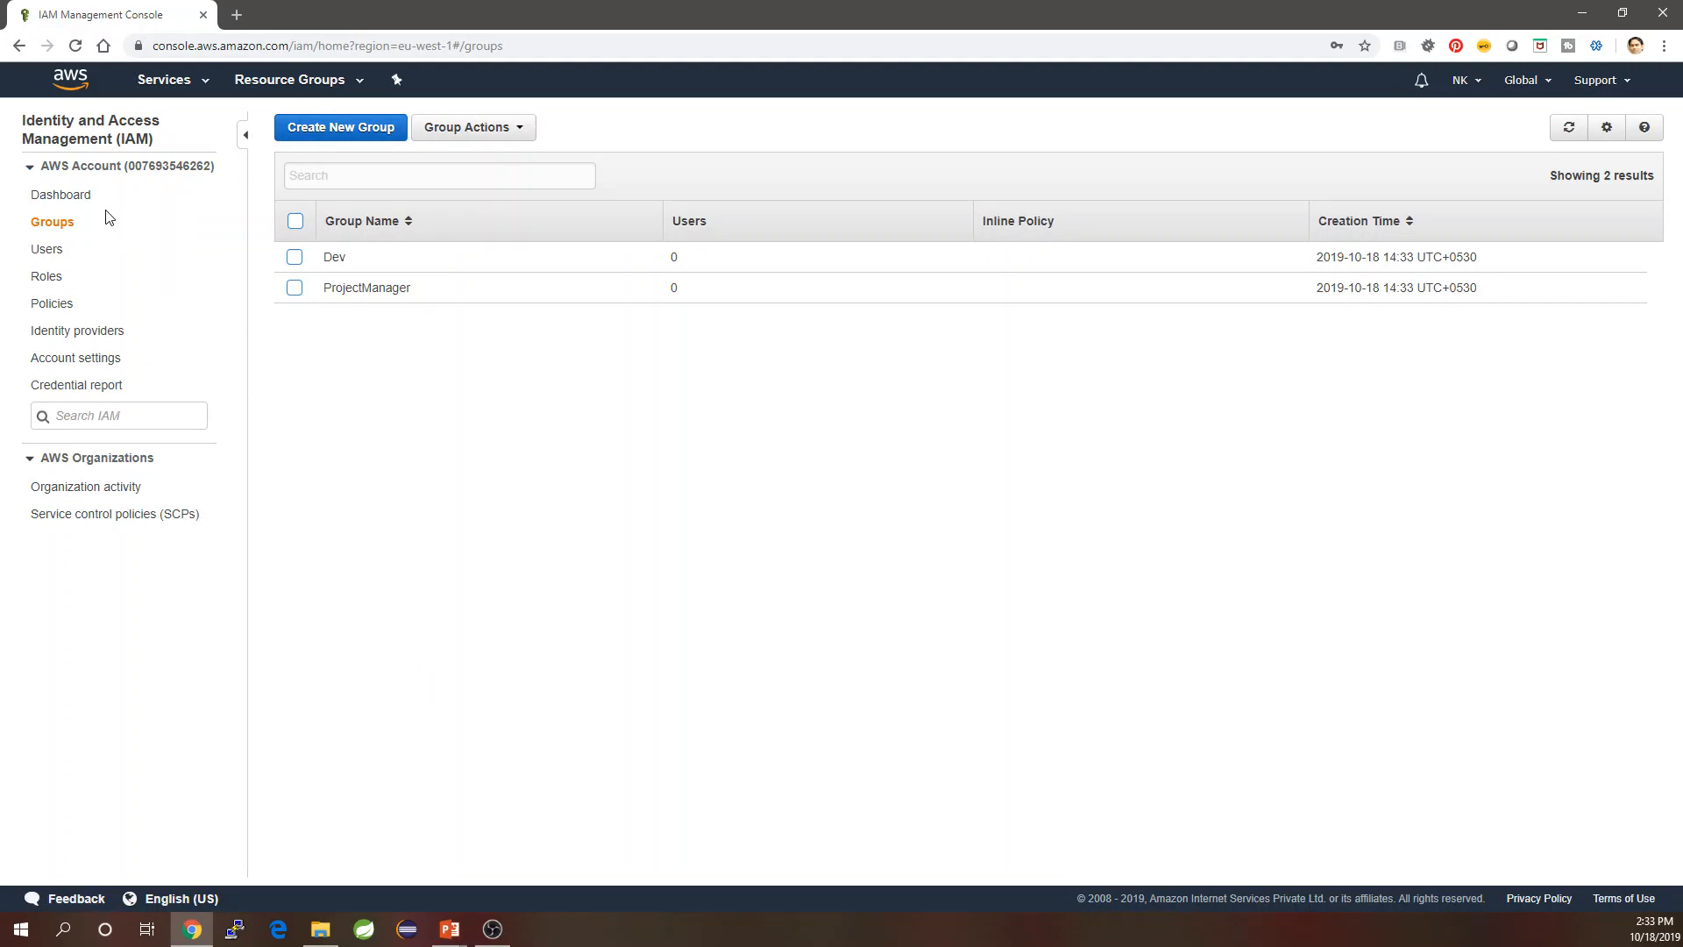
Begin re-creating user 'Kelvin' with Programmatic access.
click(54, 253)
click(303, 128)
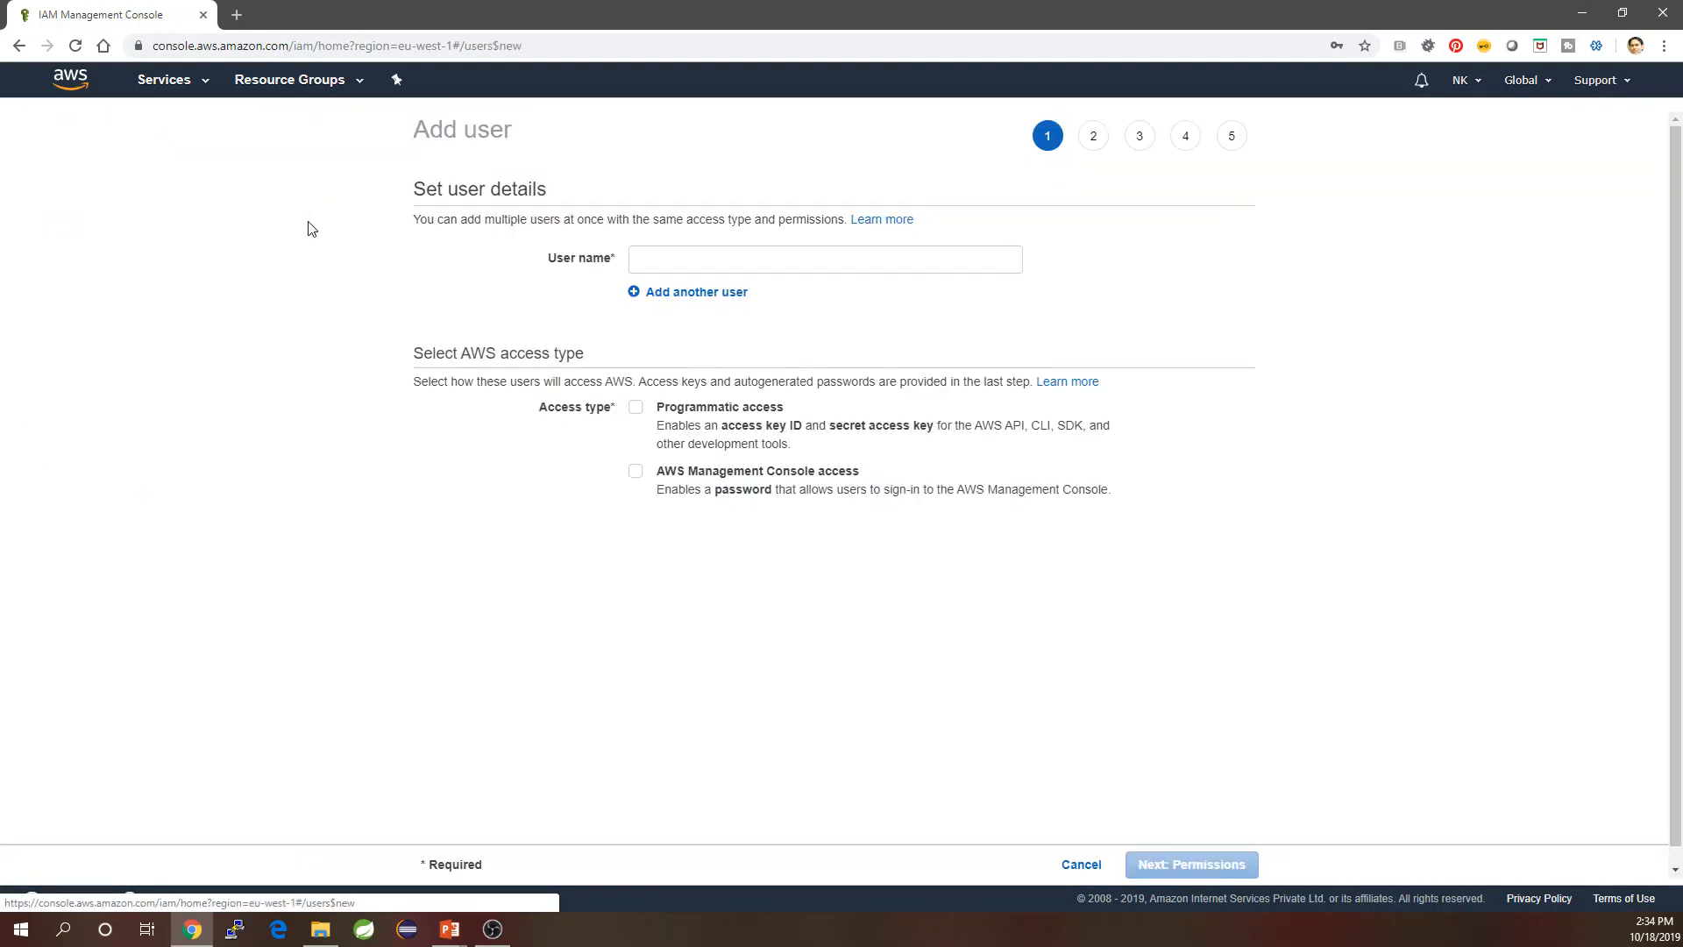
click(681, 253)
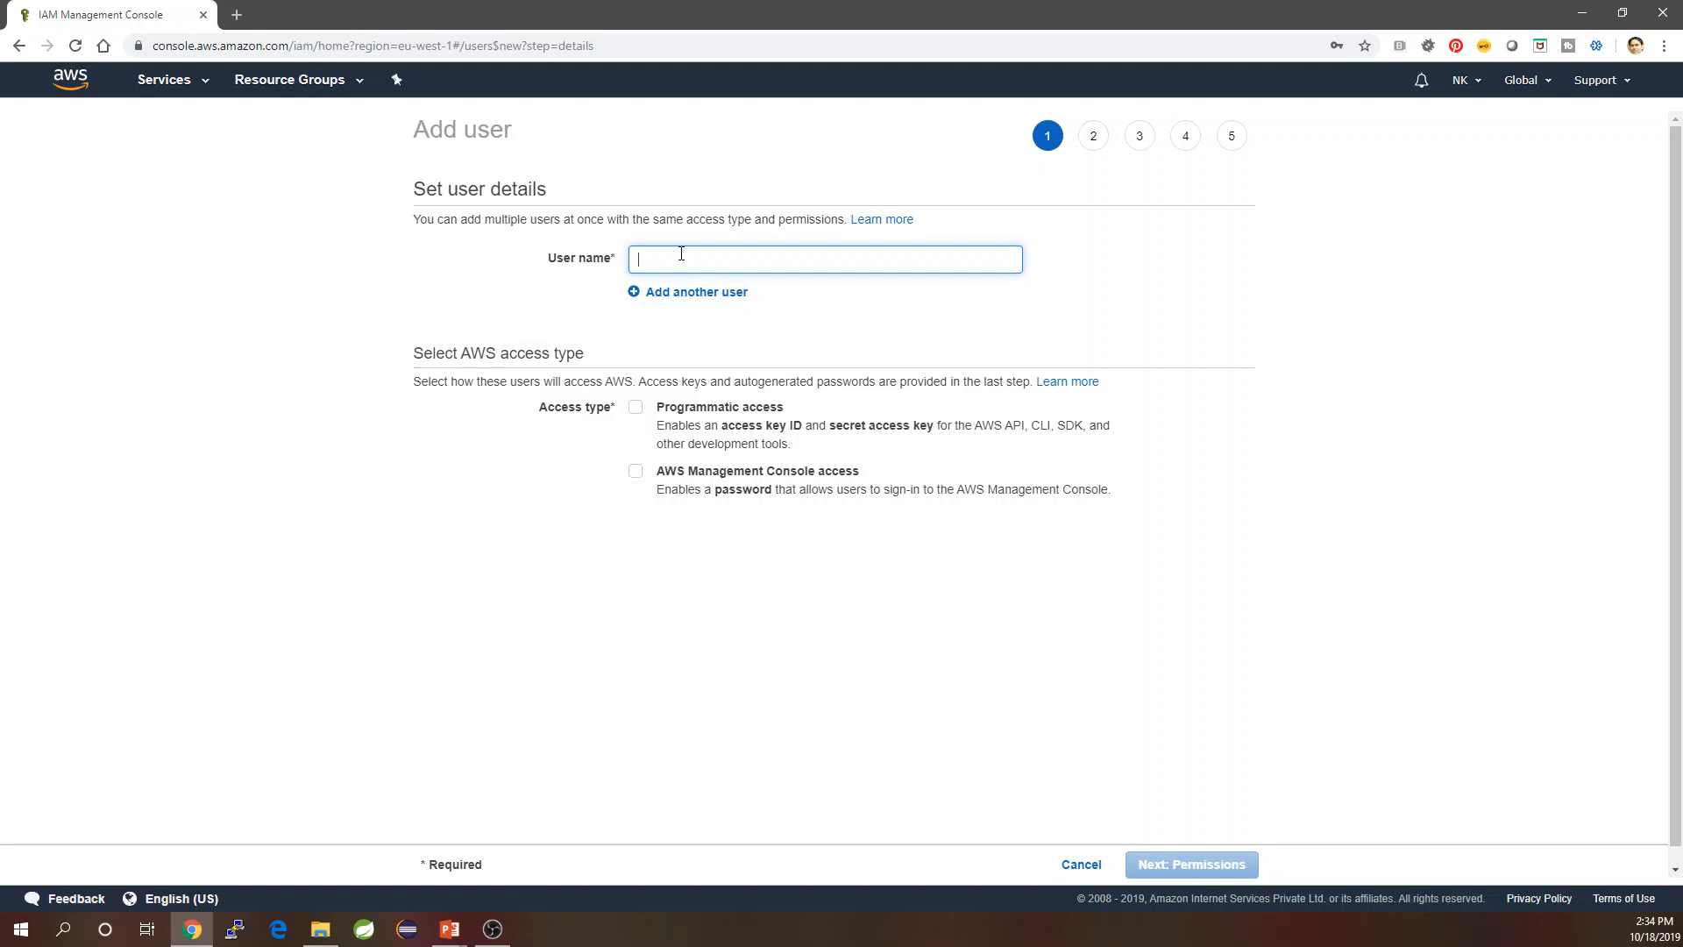
text(Kelvi)
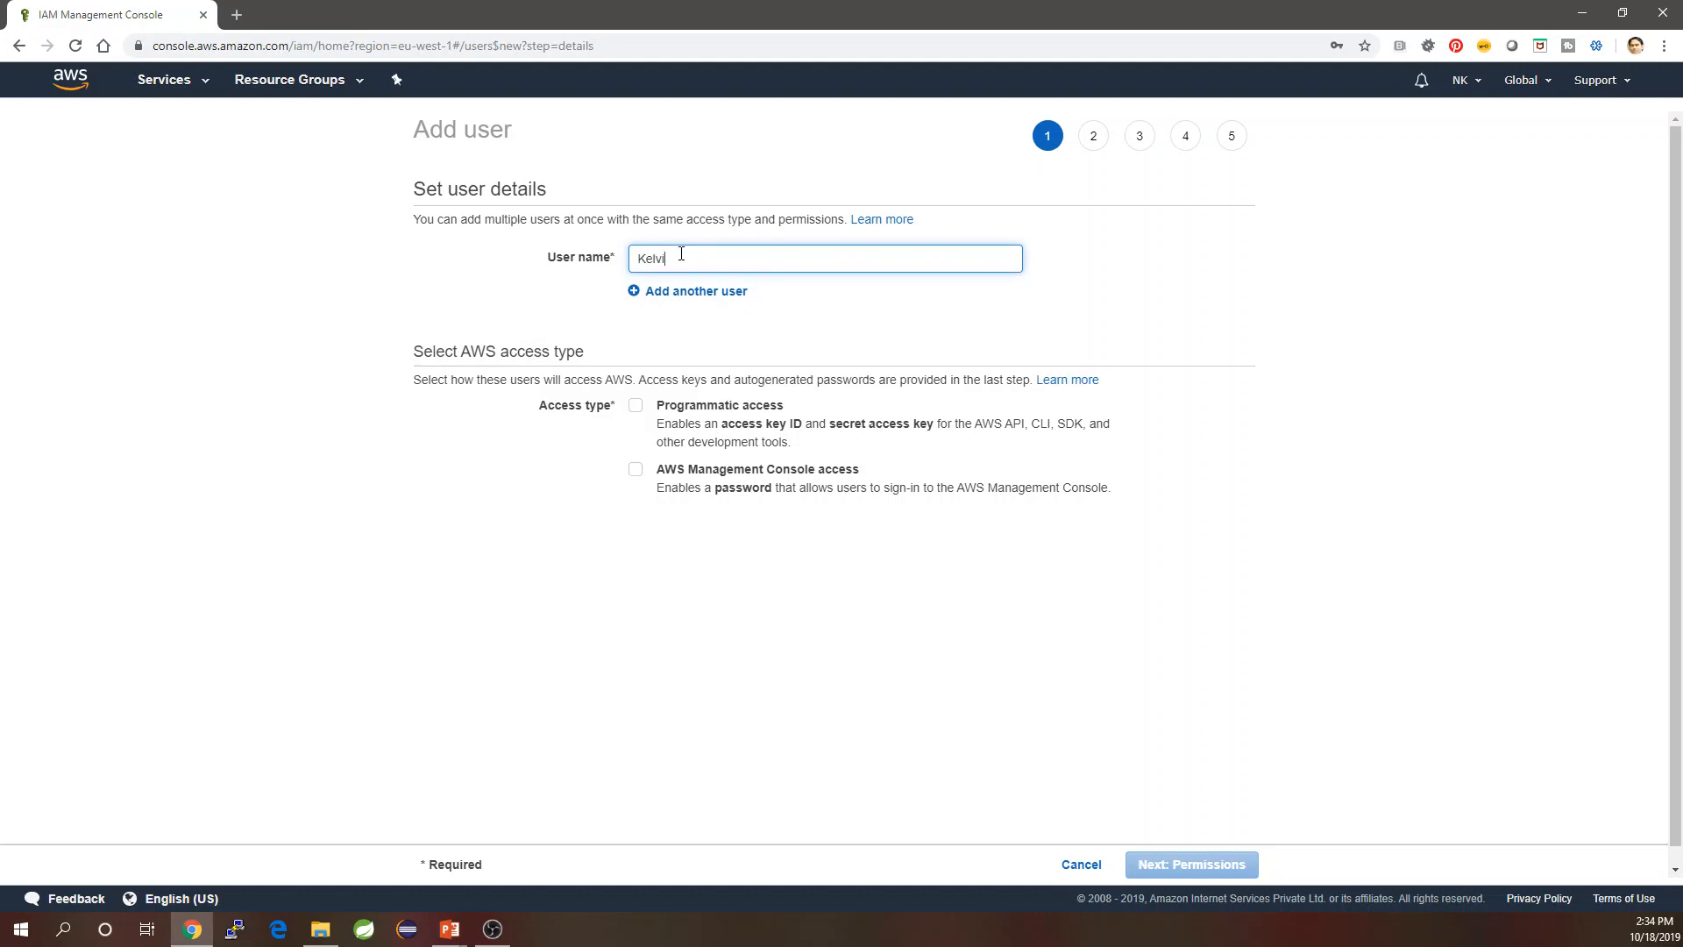
text(n)
click(636, 408)
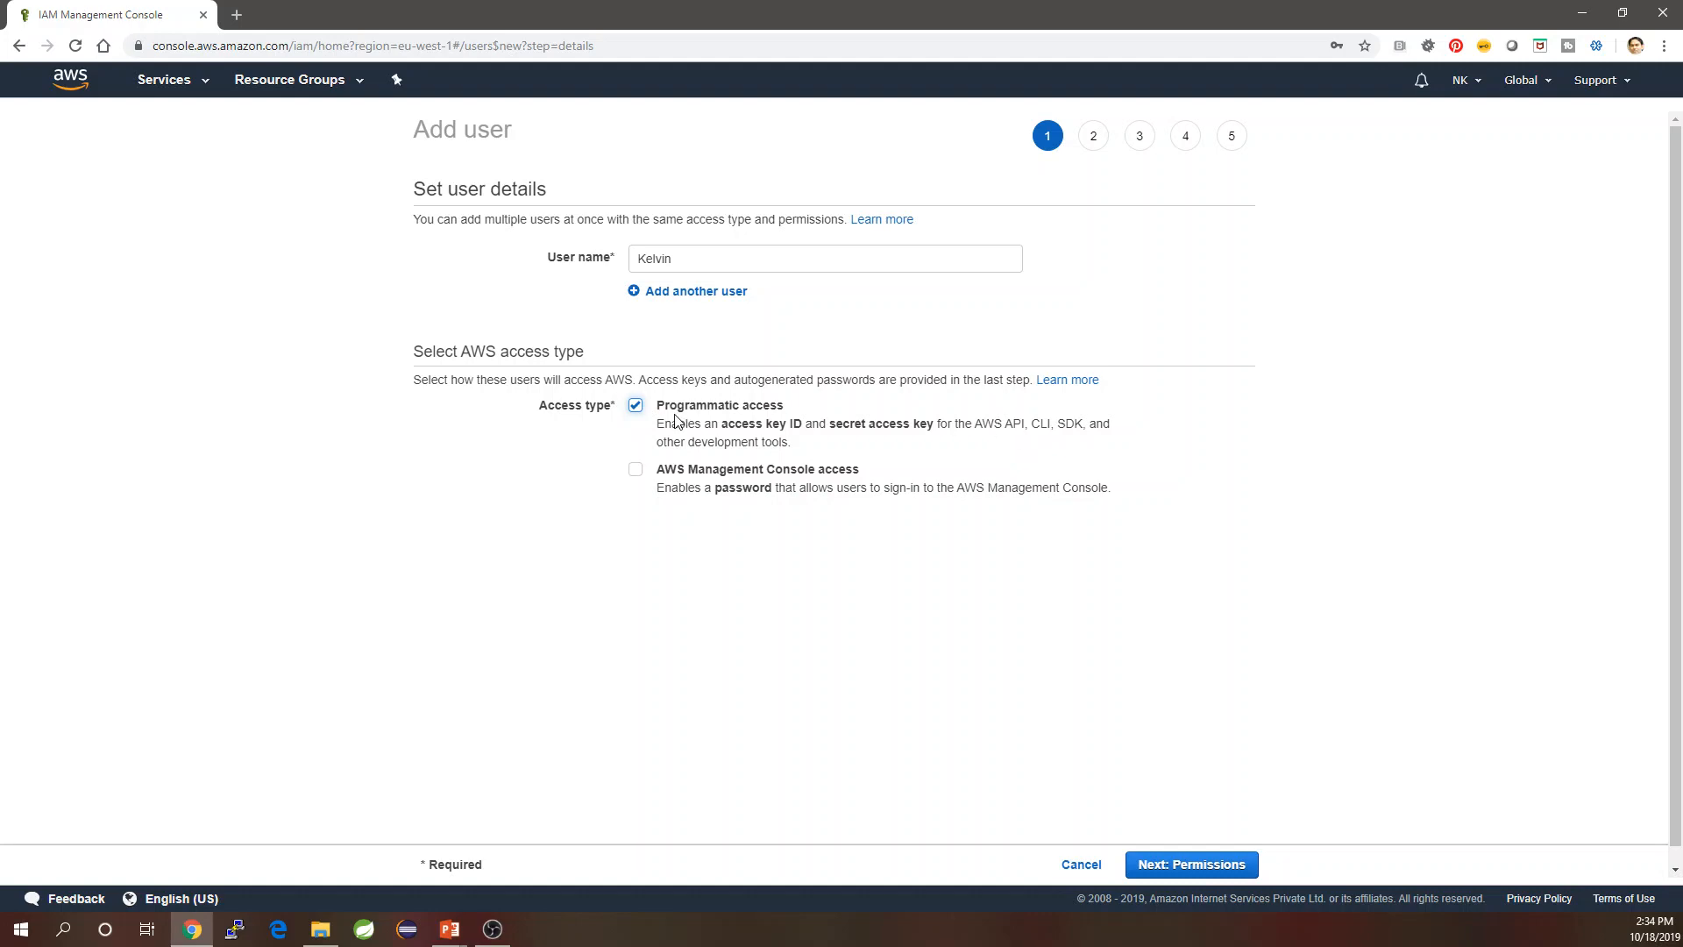
Add Kelvin to the Dev group, create him, and return to the users list.
click(1223, 875)
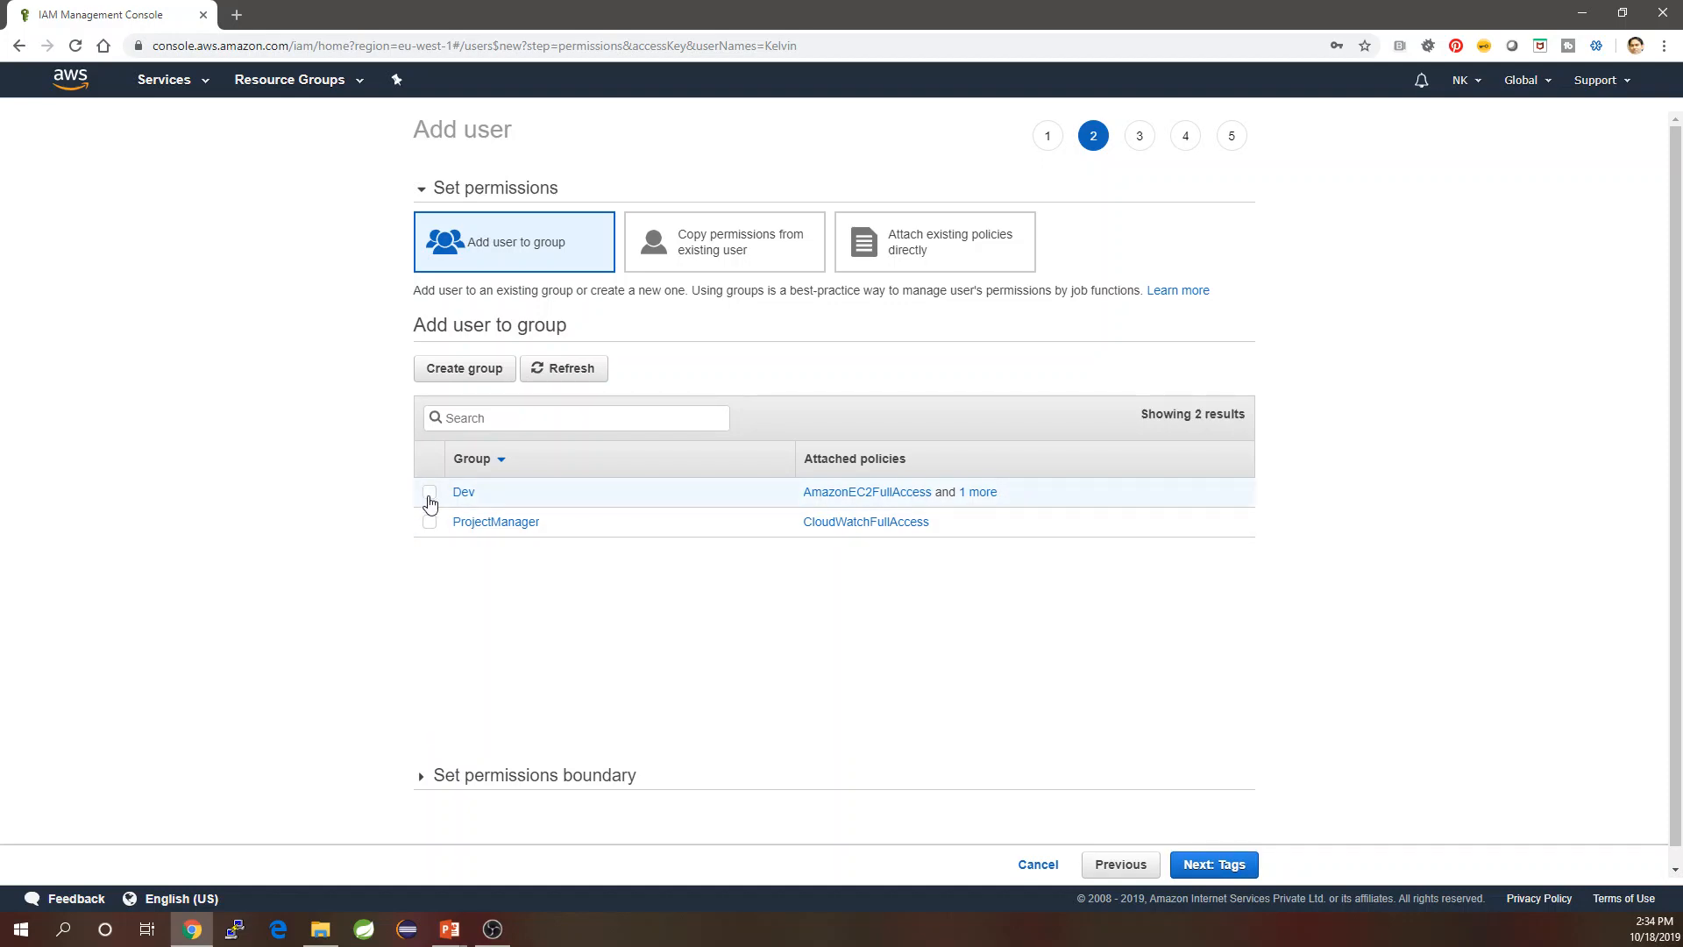
click(430, 498)
click(1238, 865)
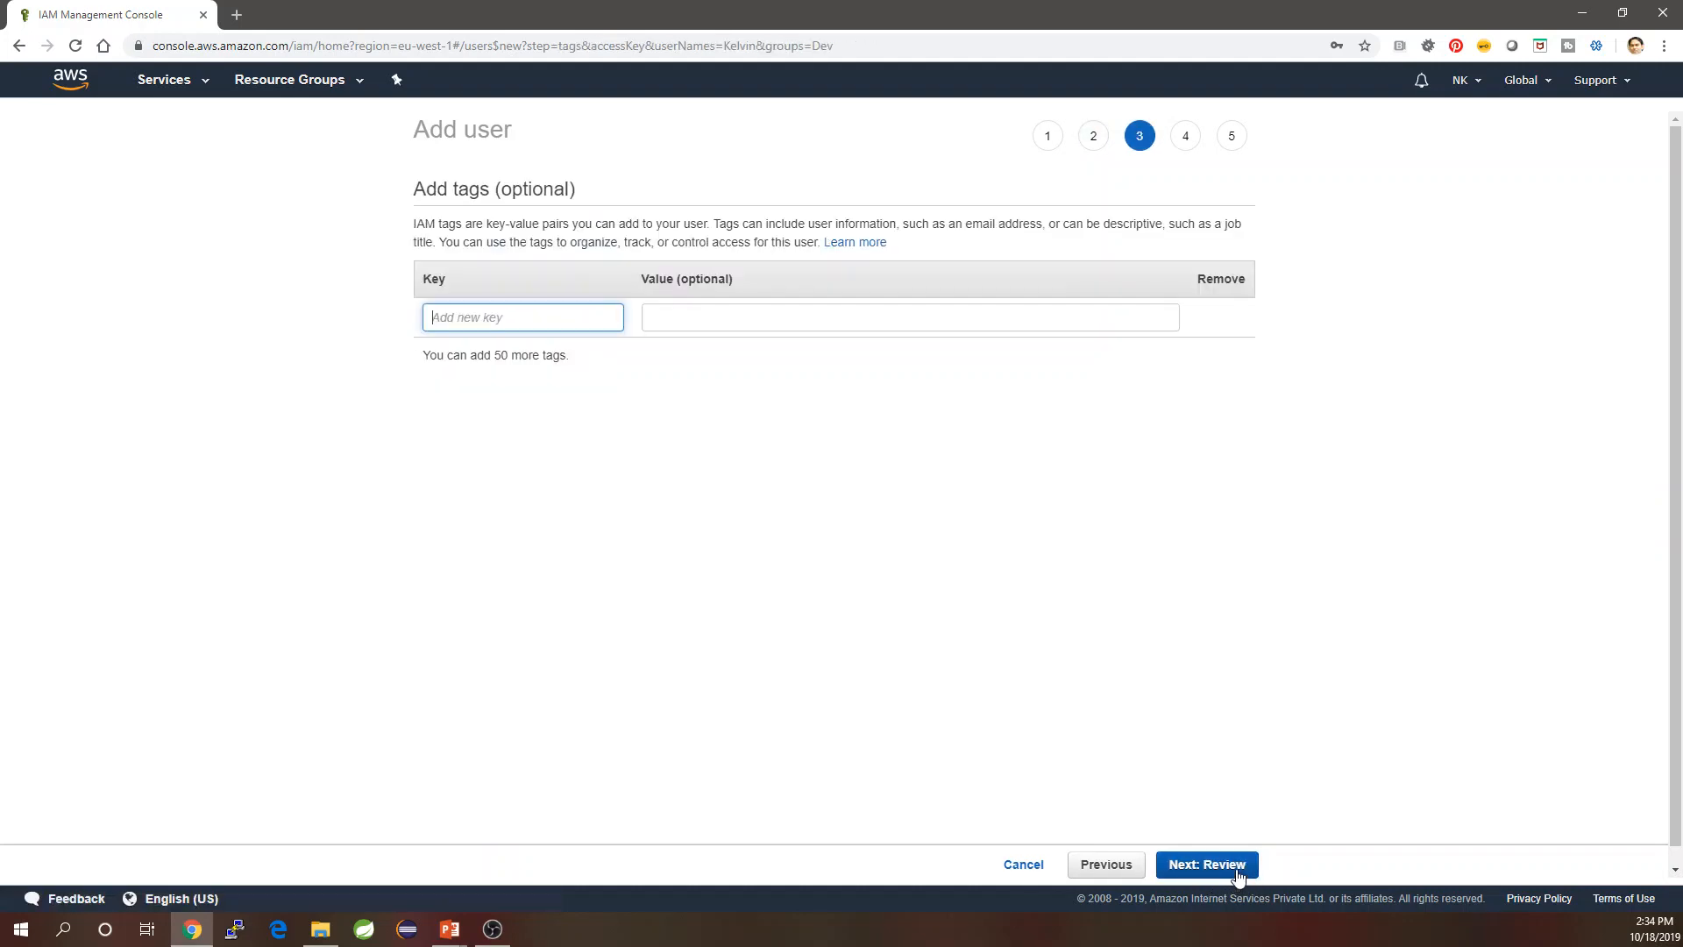
click(1238, 868)
click(1238, 868)
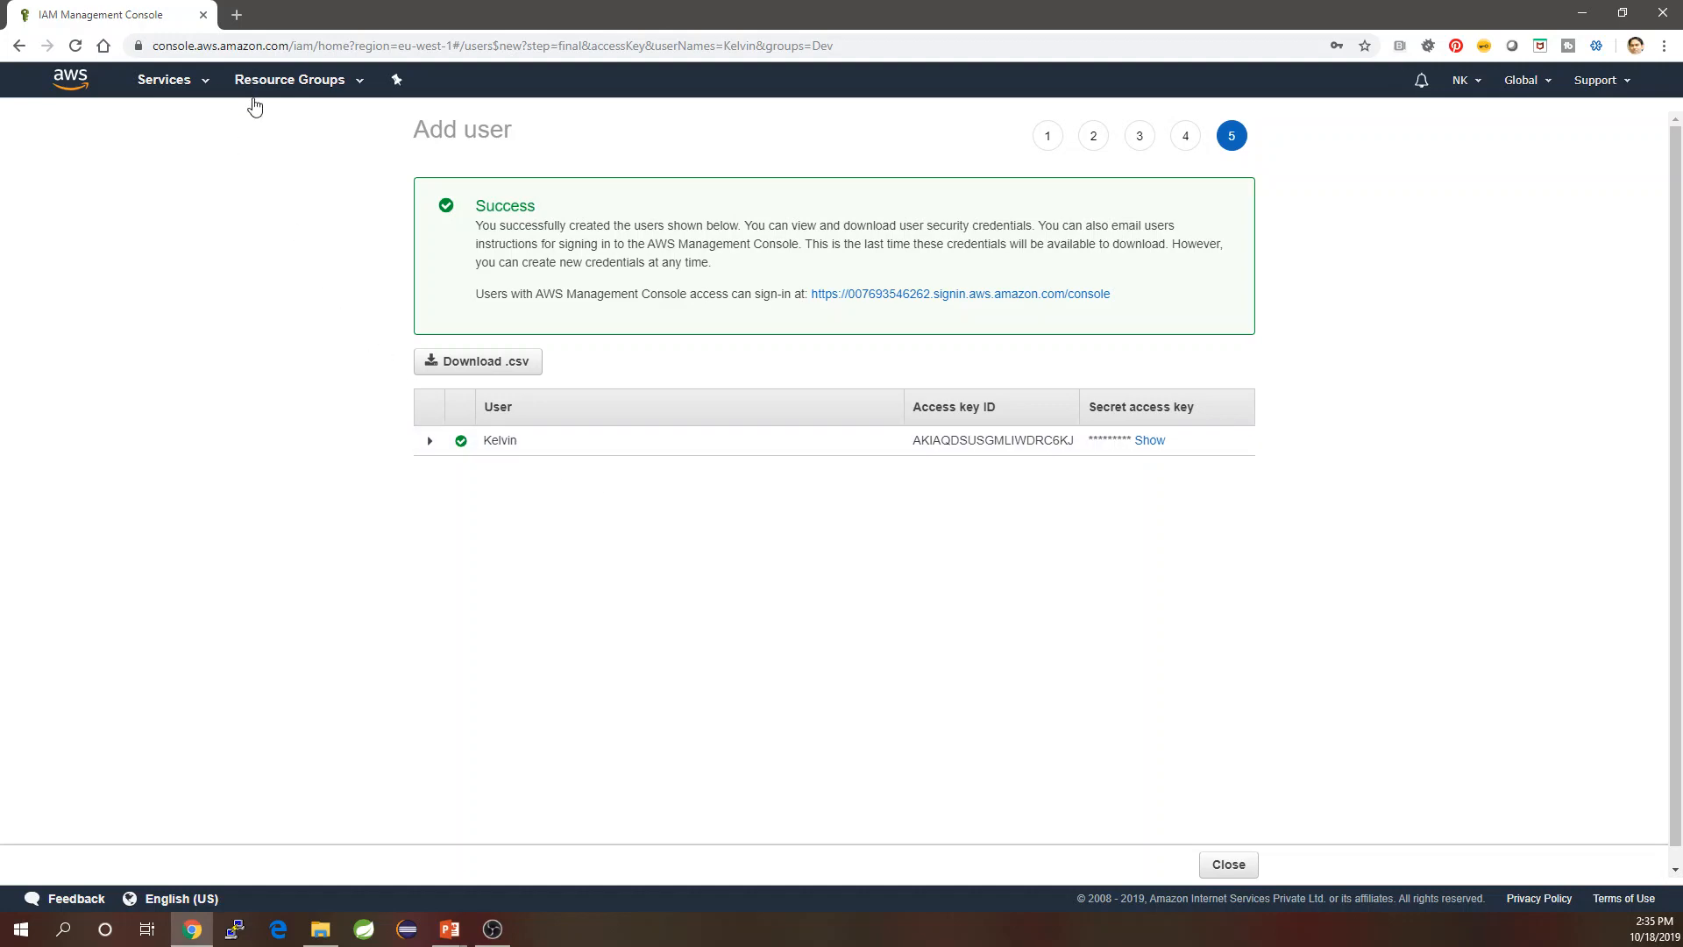
click(1234, 866)
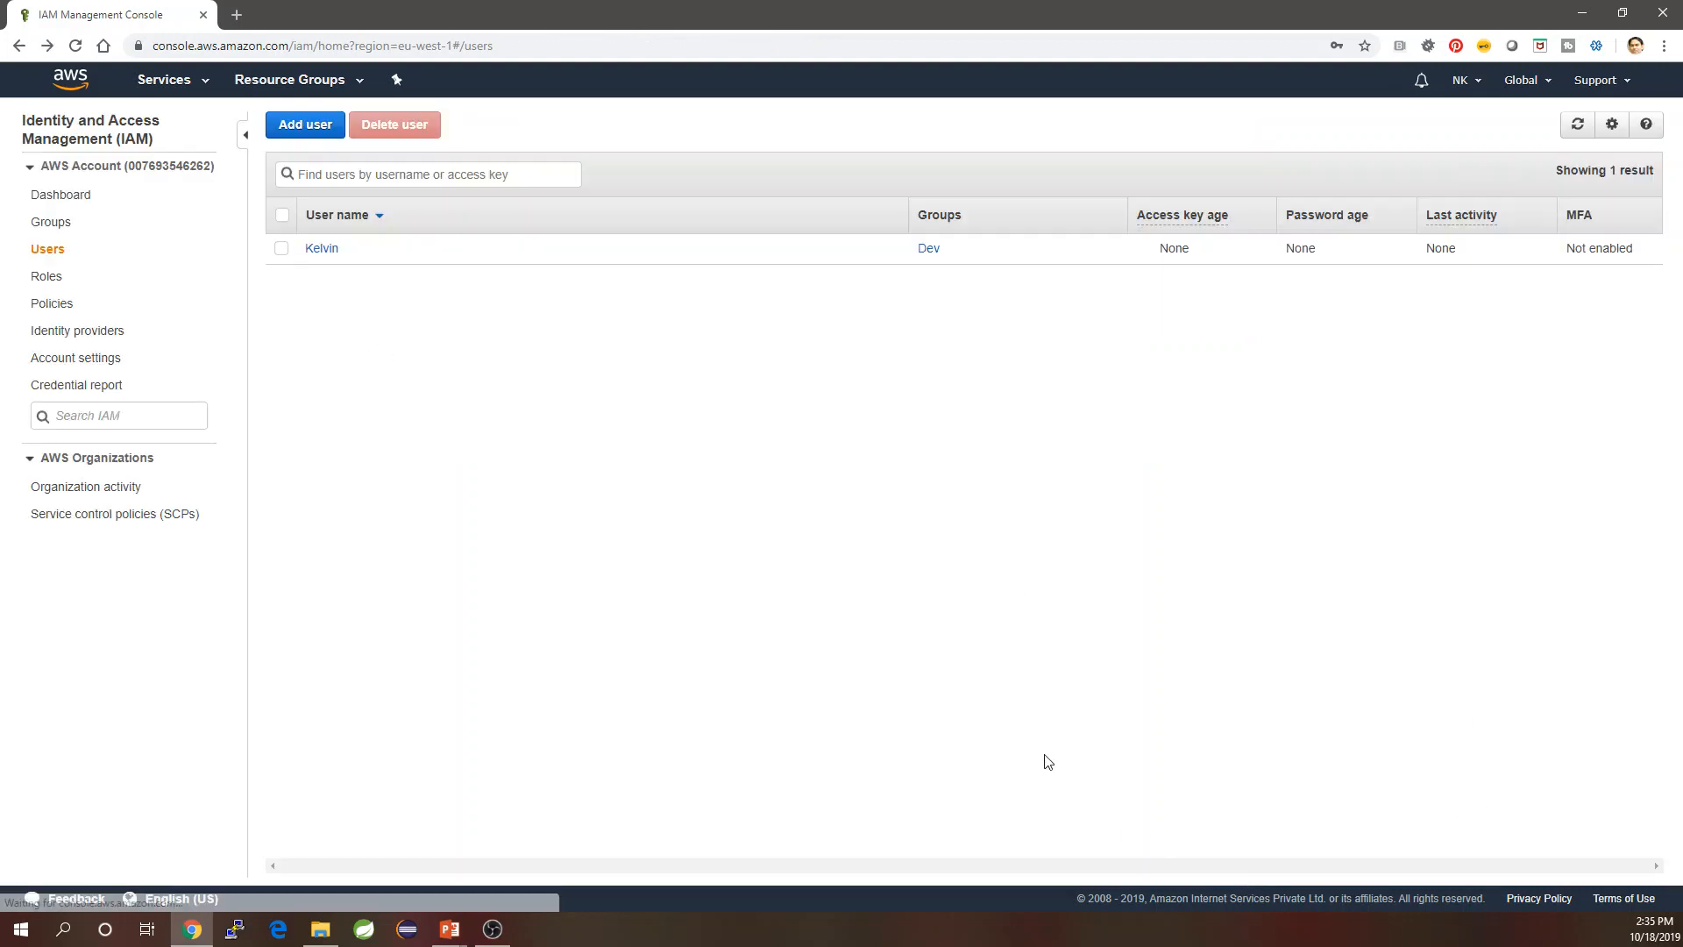
Start adding a new IAM user named Arun.
click(333, 130)
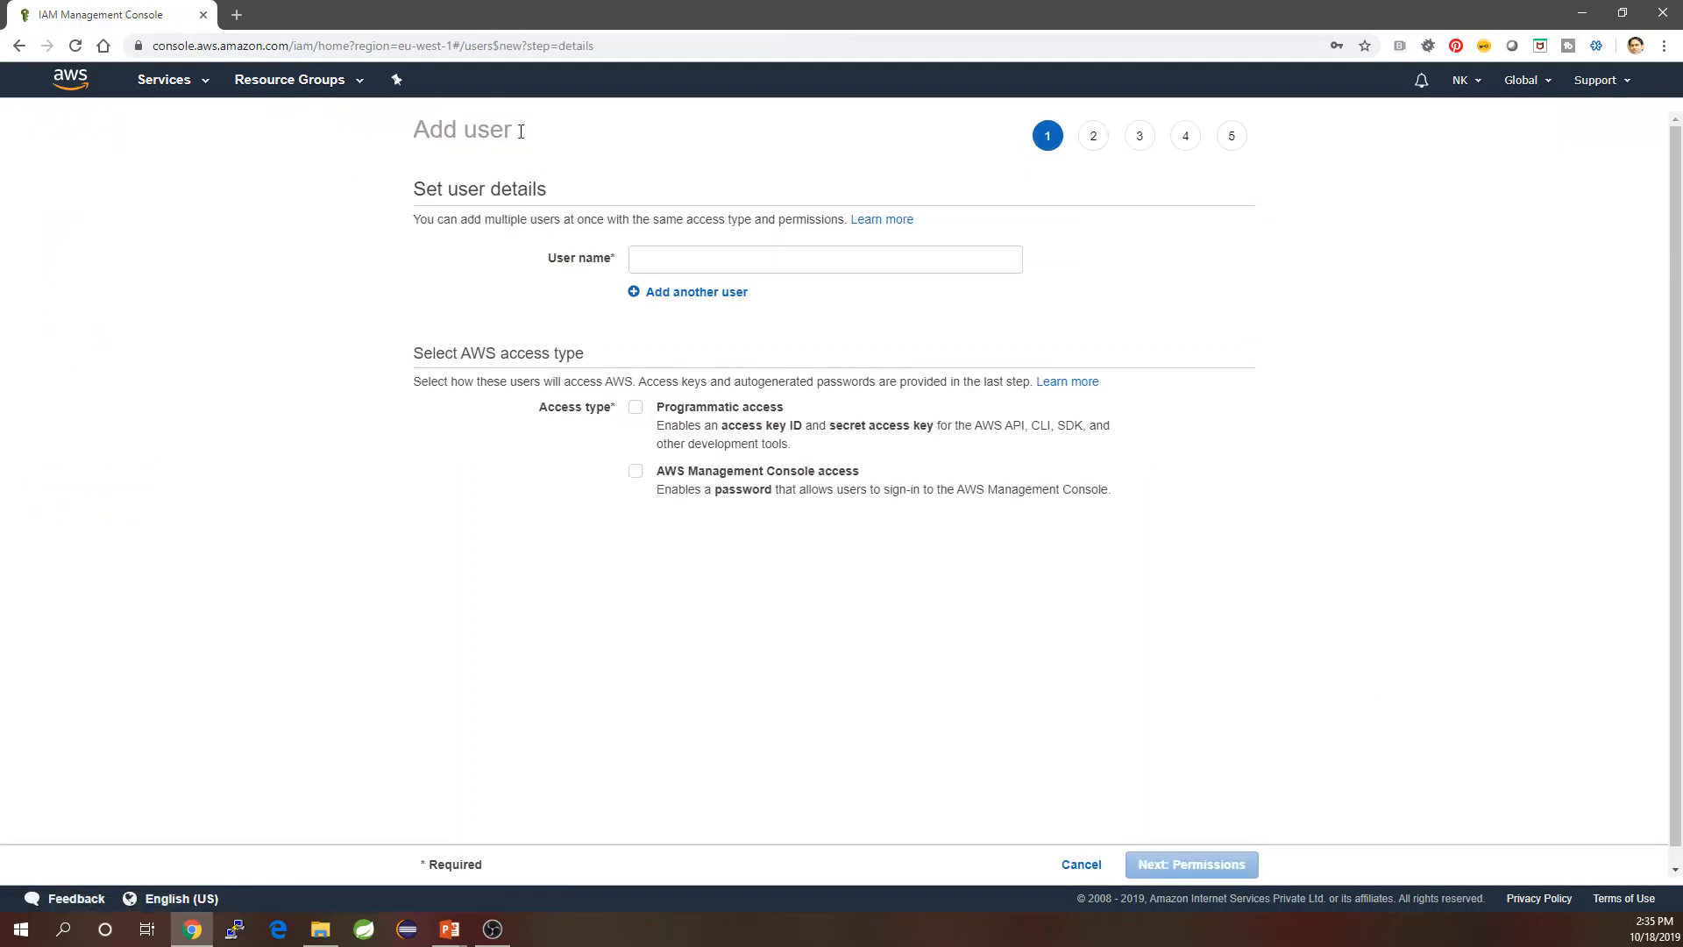
click(688, 259)
text(Arun)
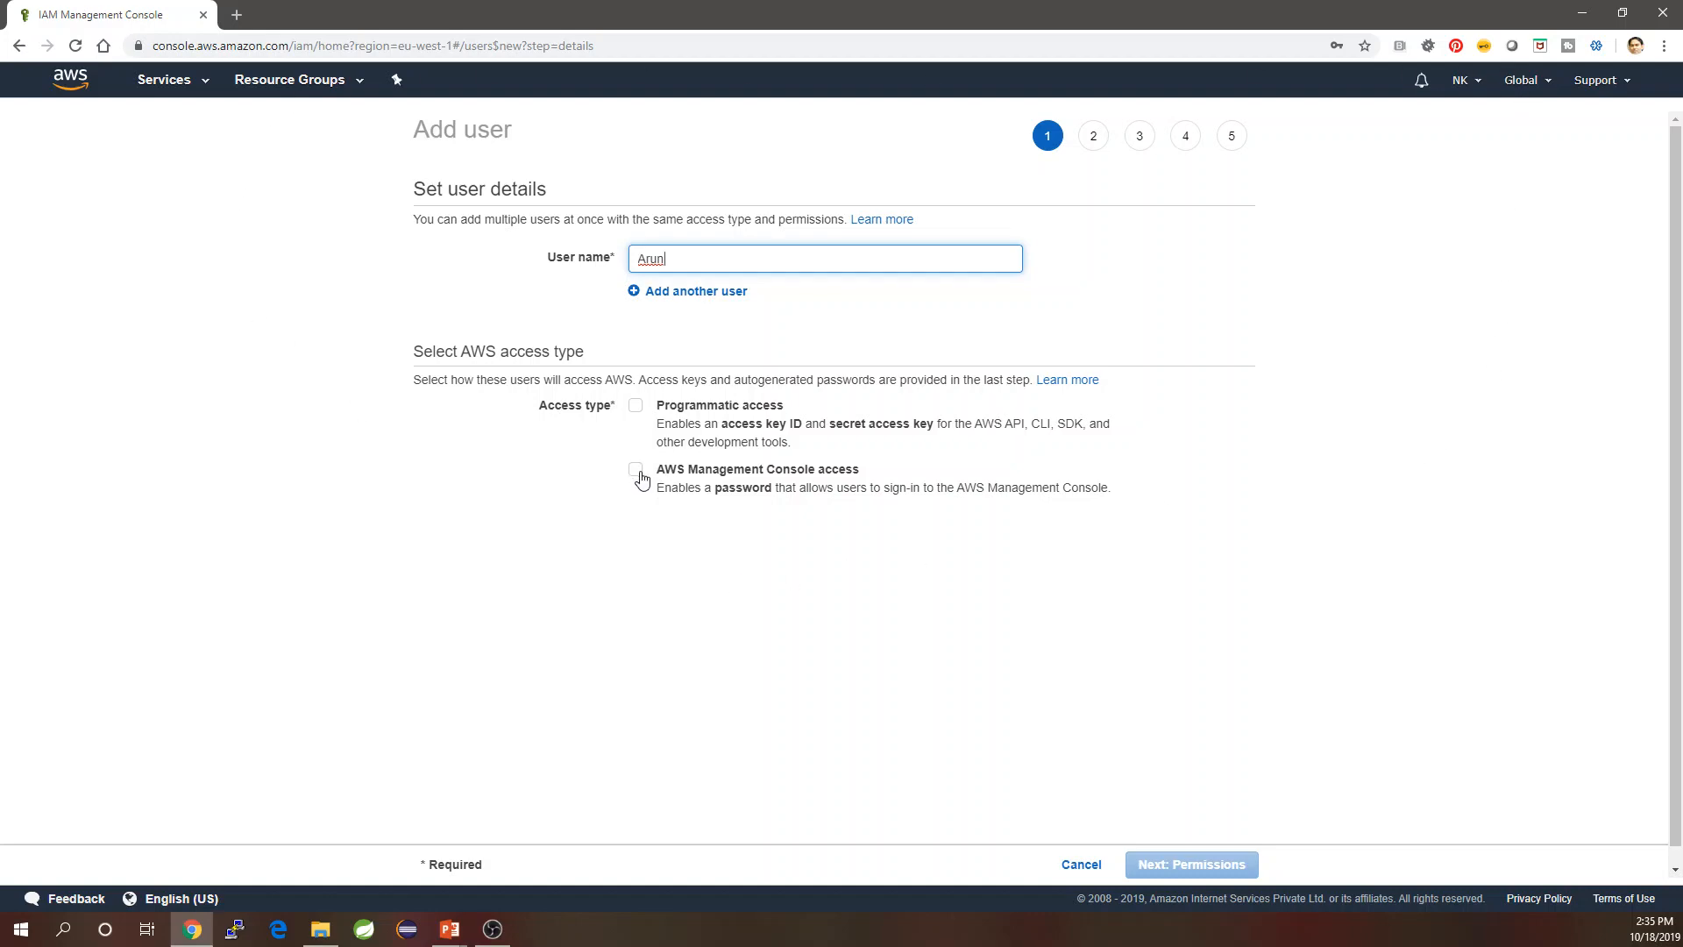
Give Arun AWS Management Console access with a custom password.
click(639, 475)
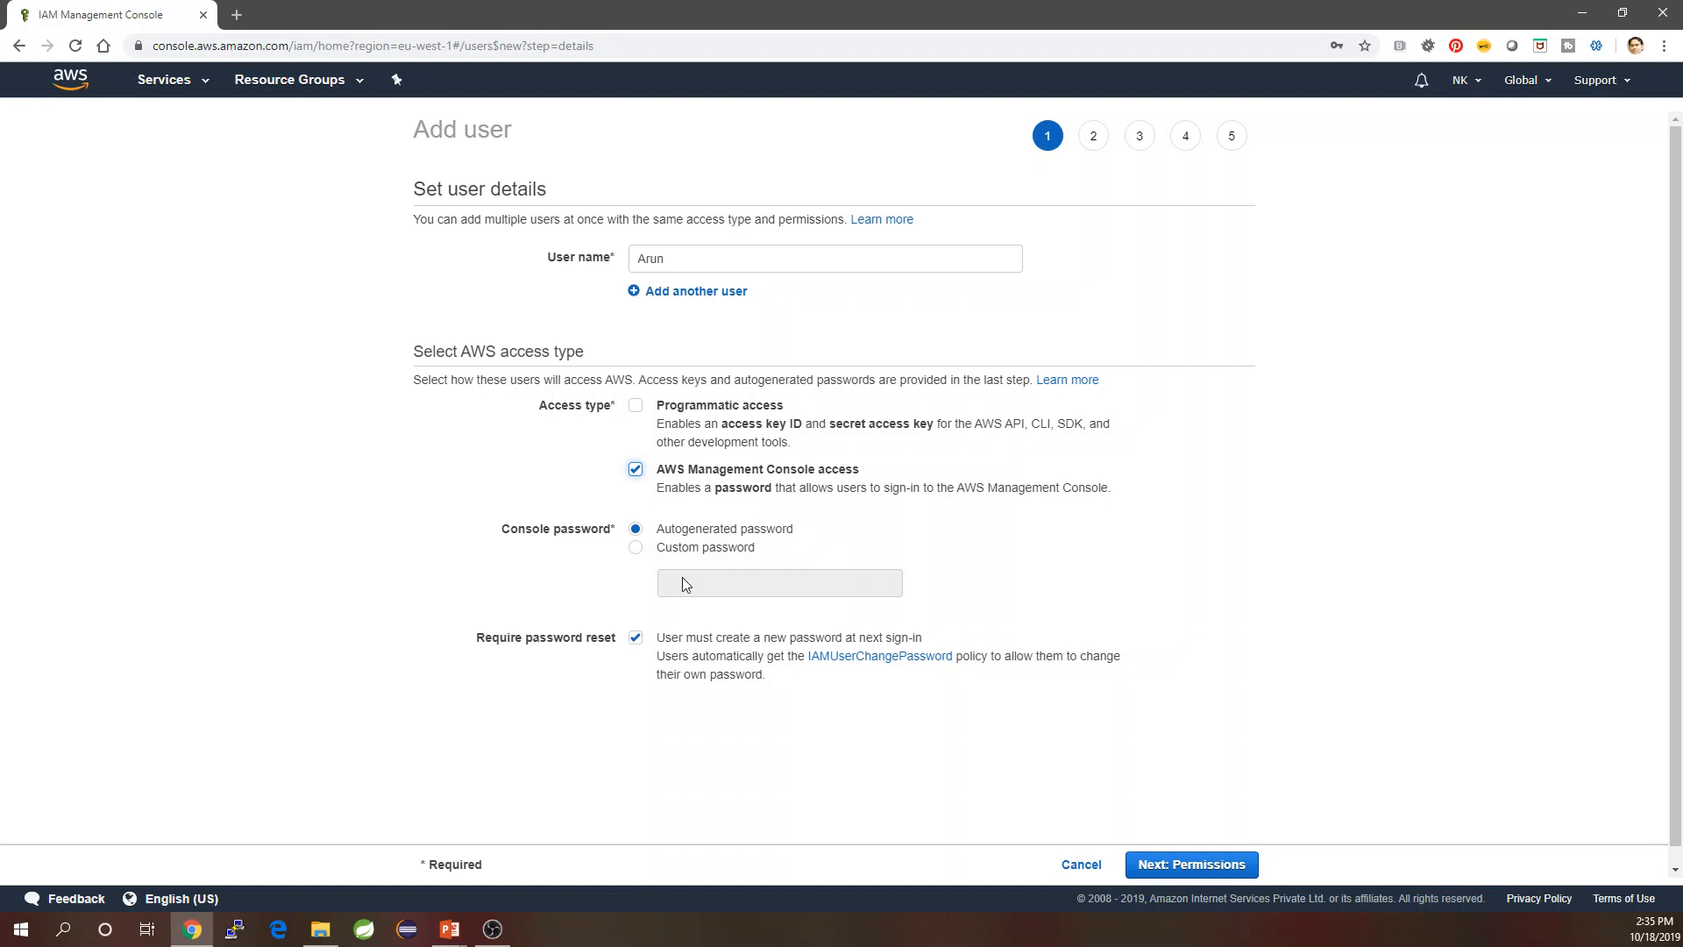
click(659, 550)
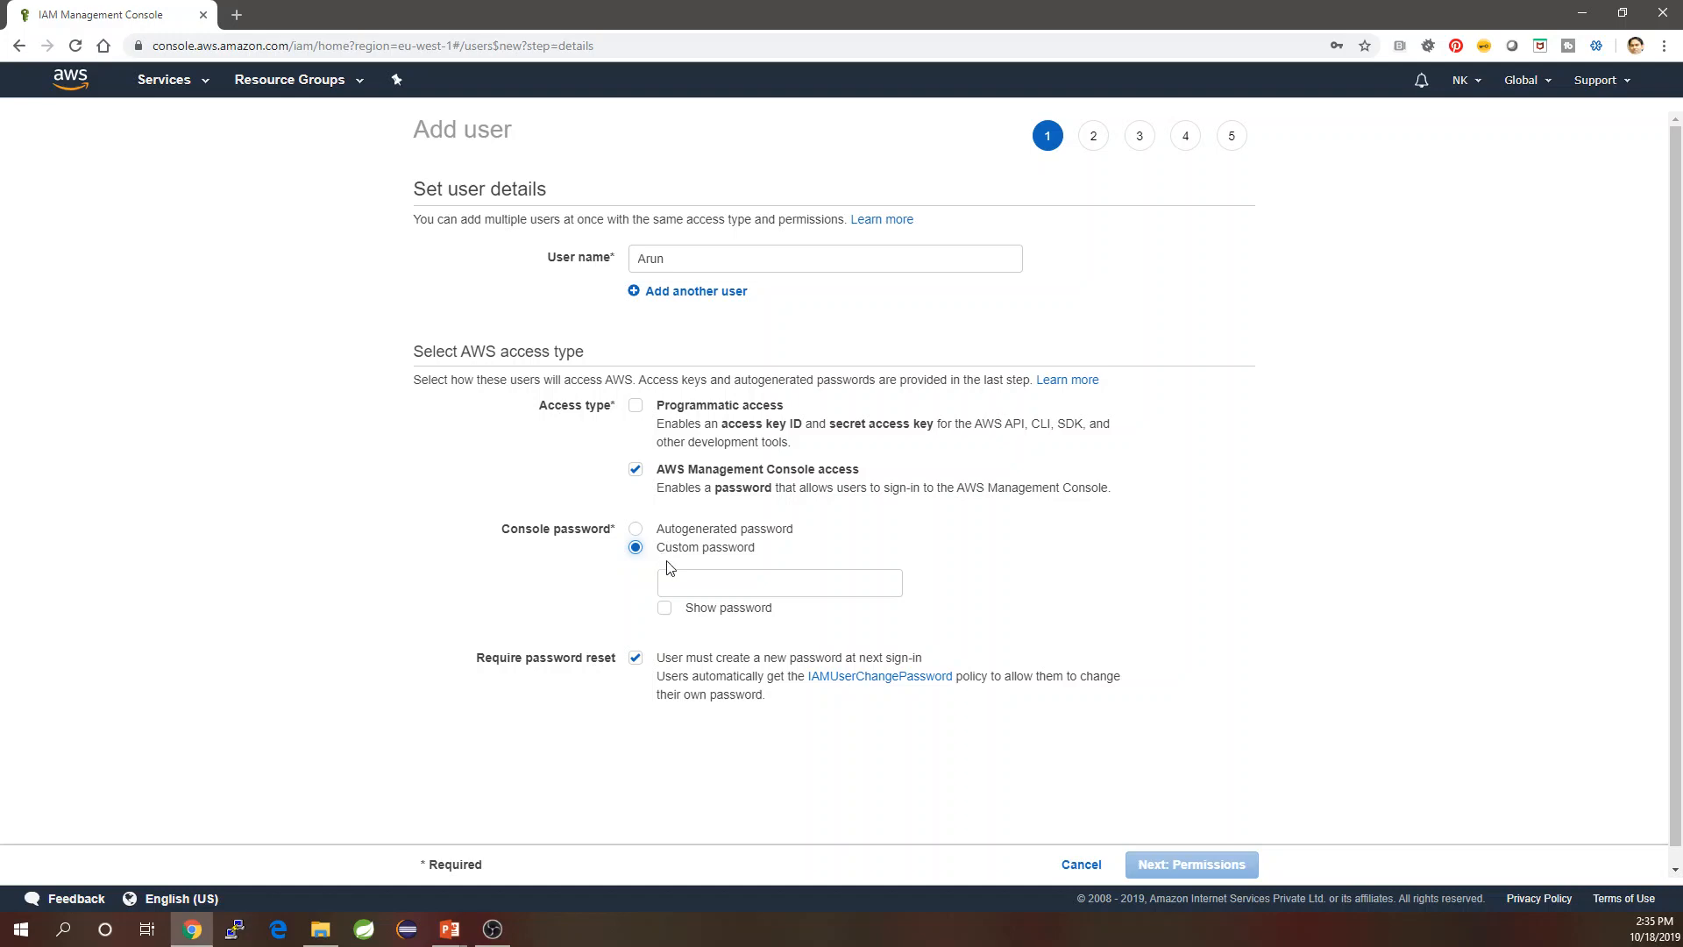
click(722, 589)
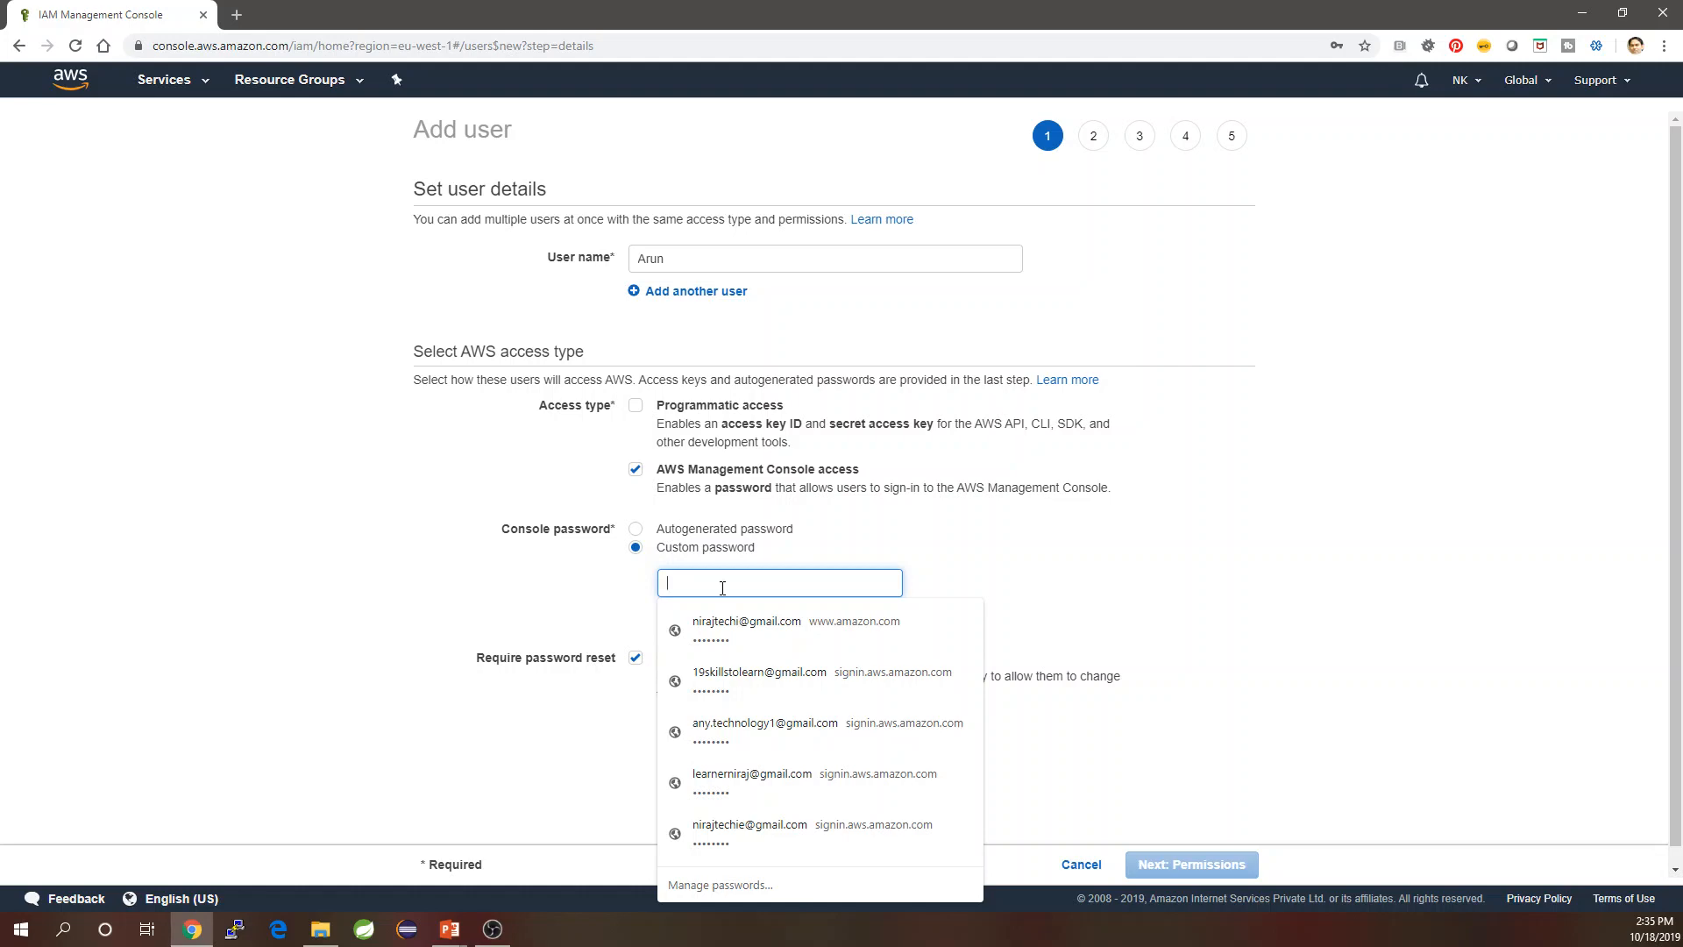
text(a)
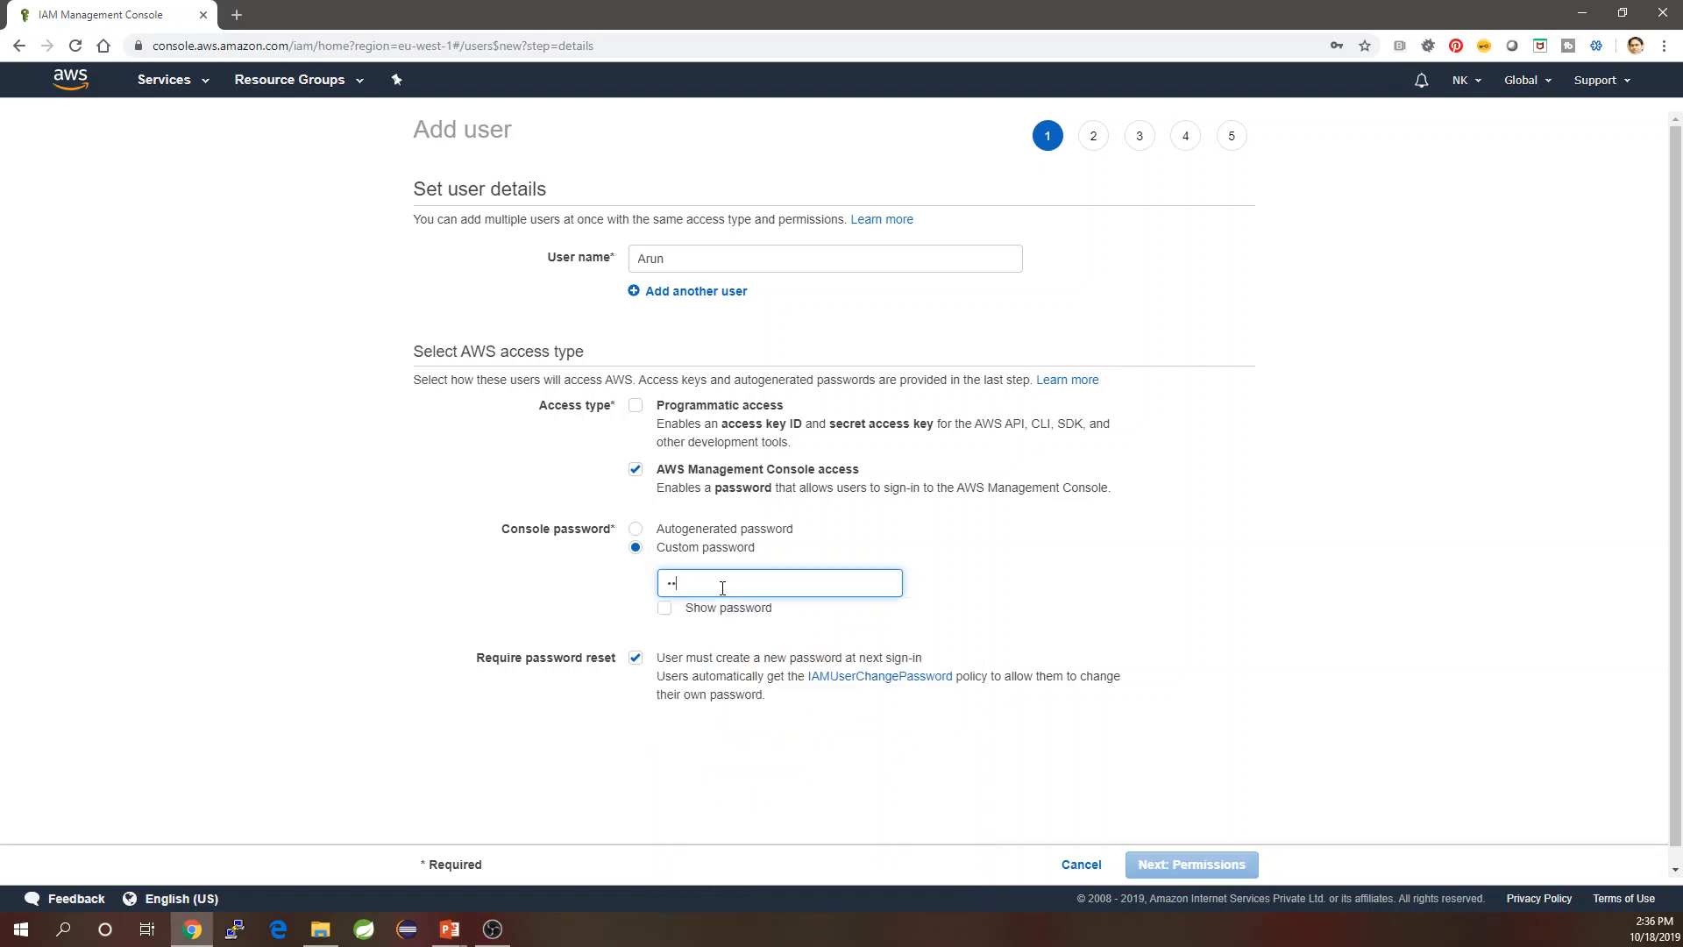
text(abcd)
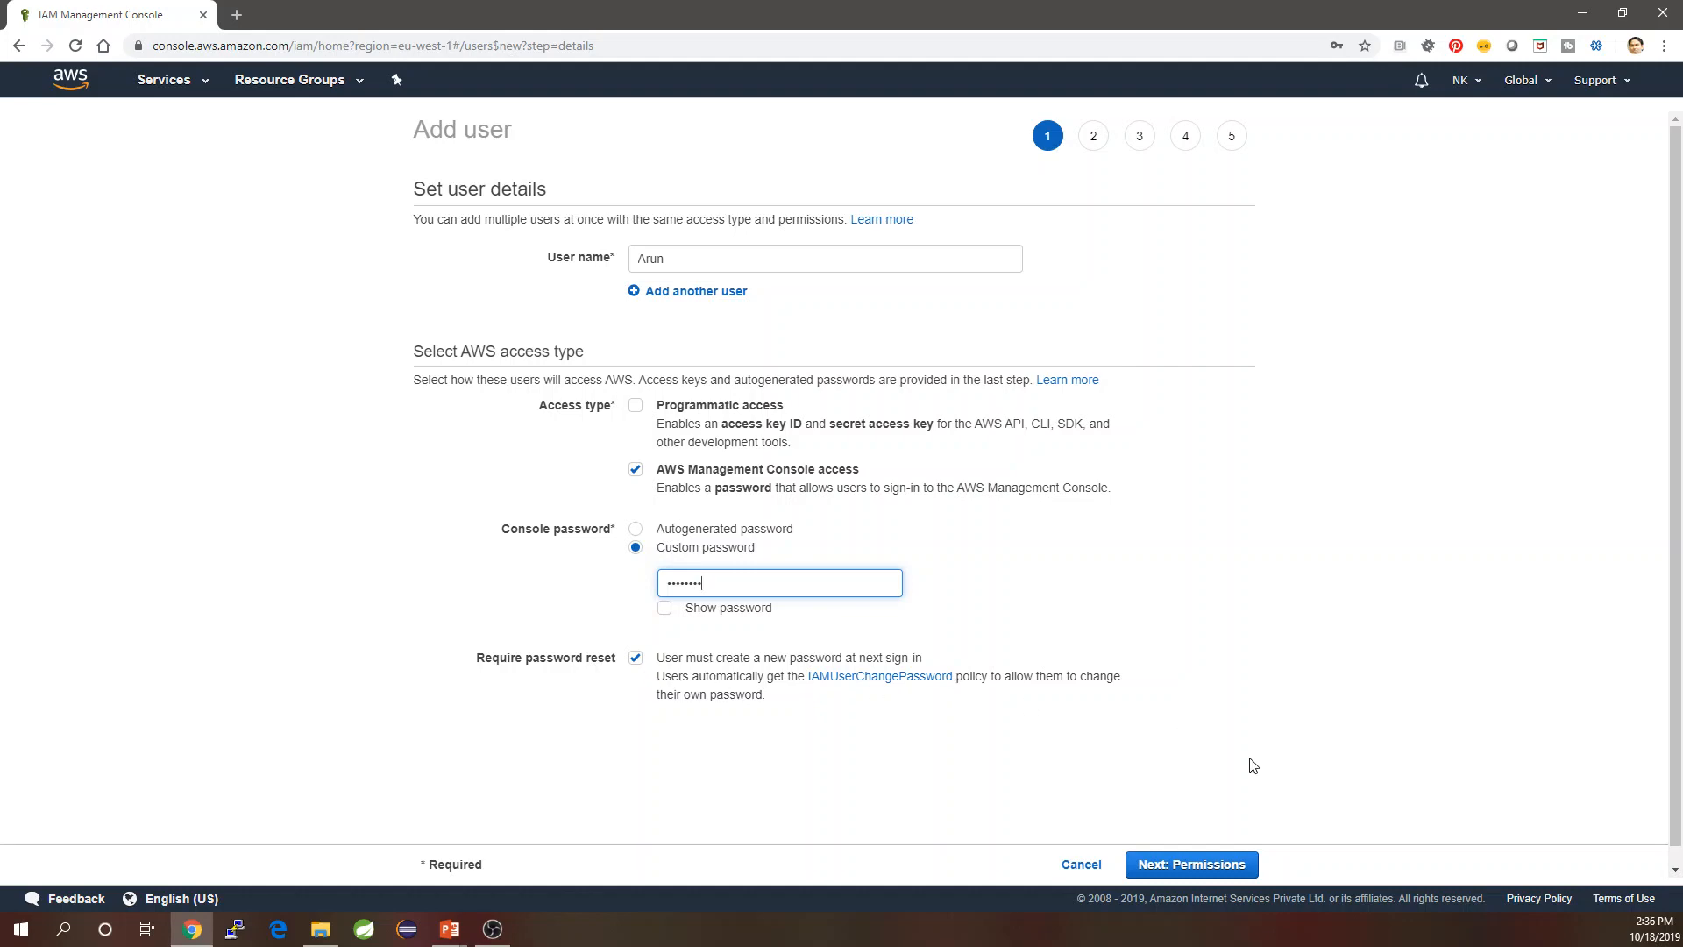
click(1218, 864)
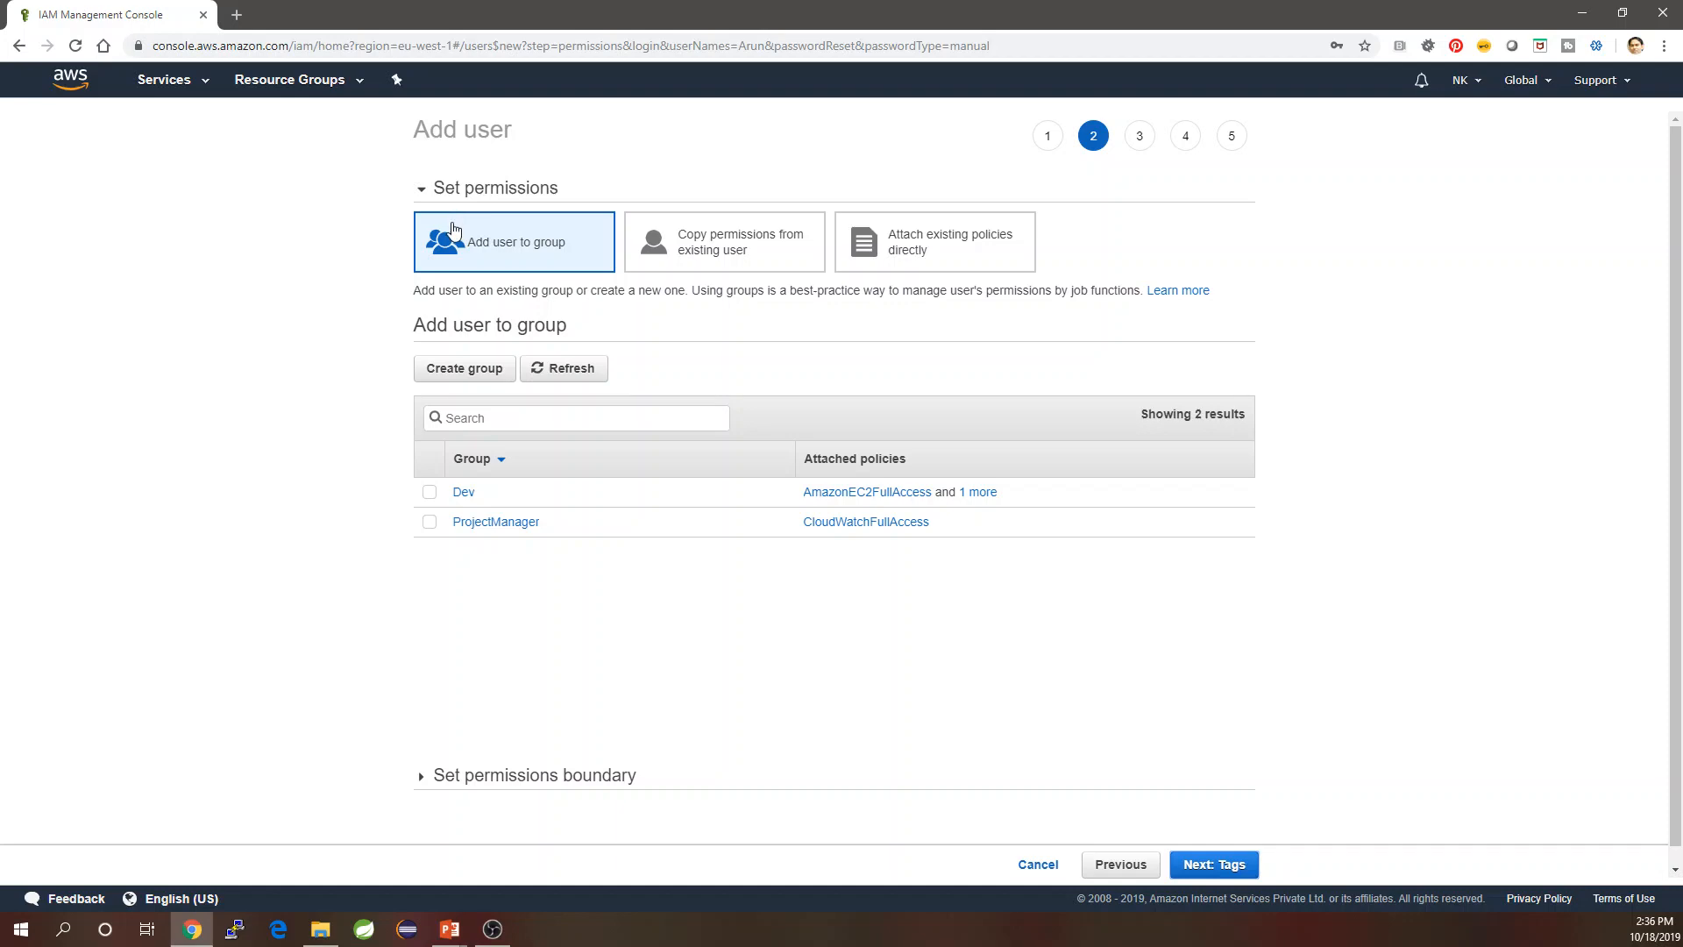
Add Arun to the ProjectManager group and create the user without tags.
click(429, 524)
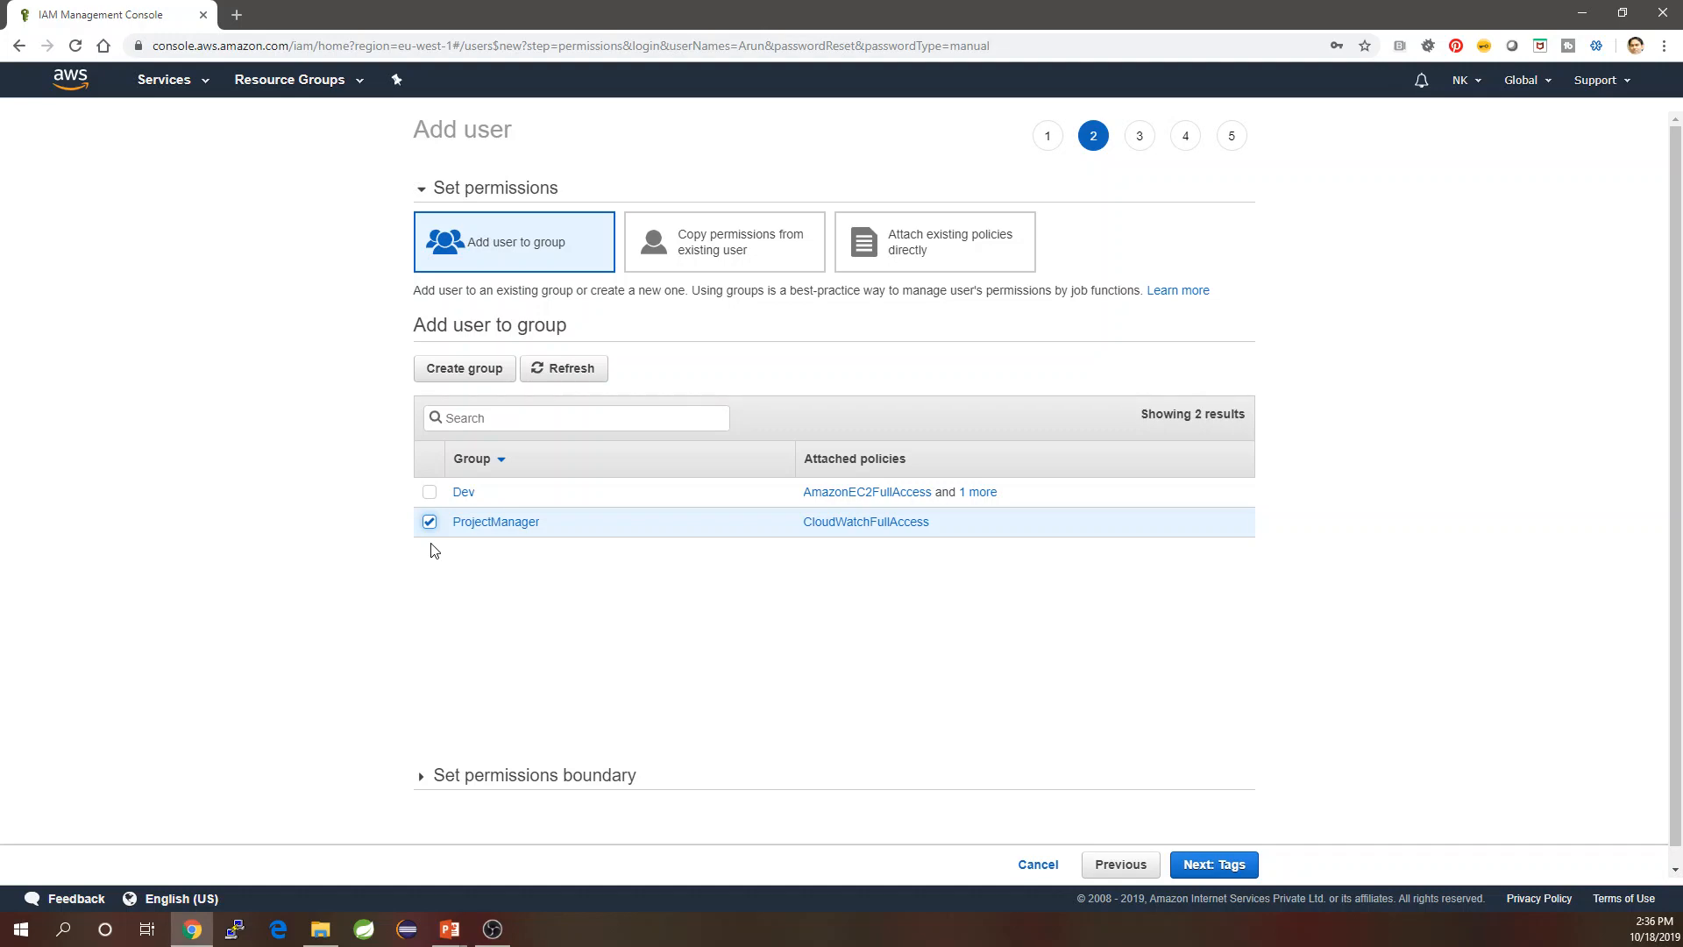
click(1225, 876)
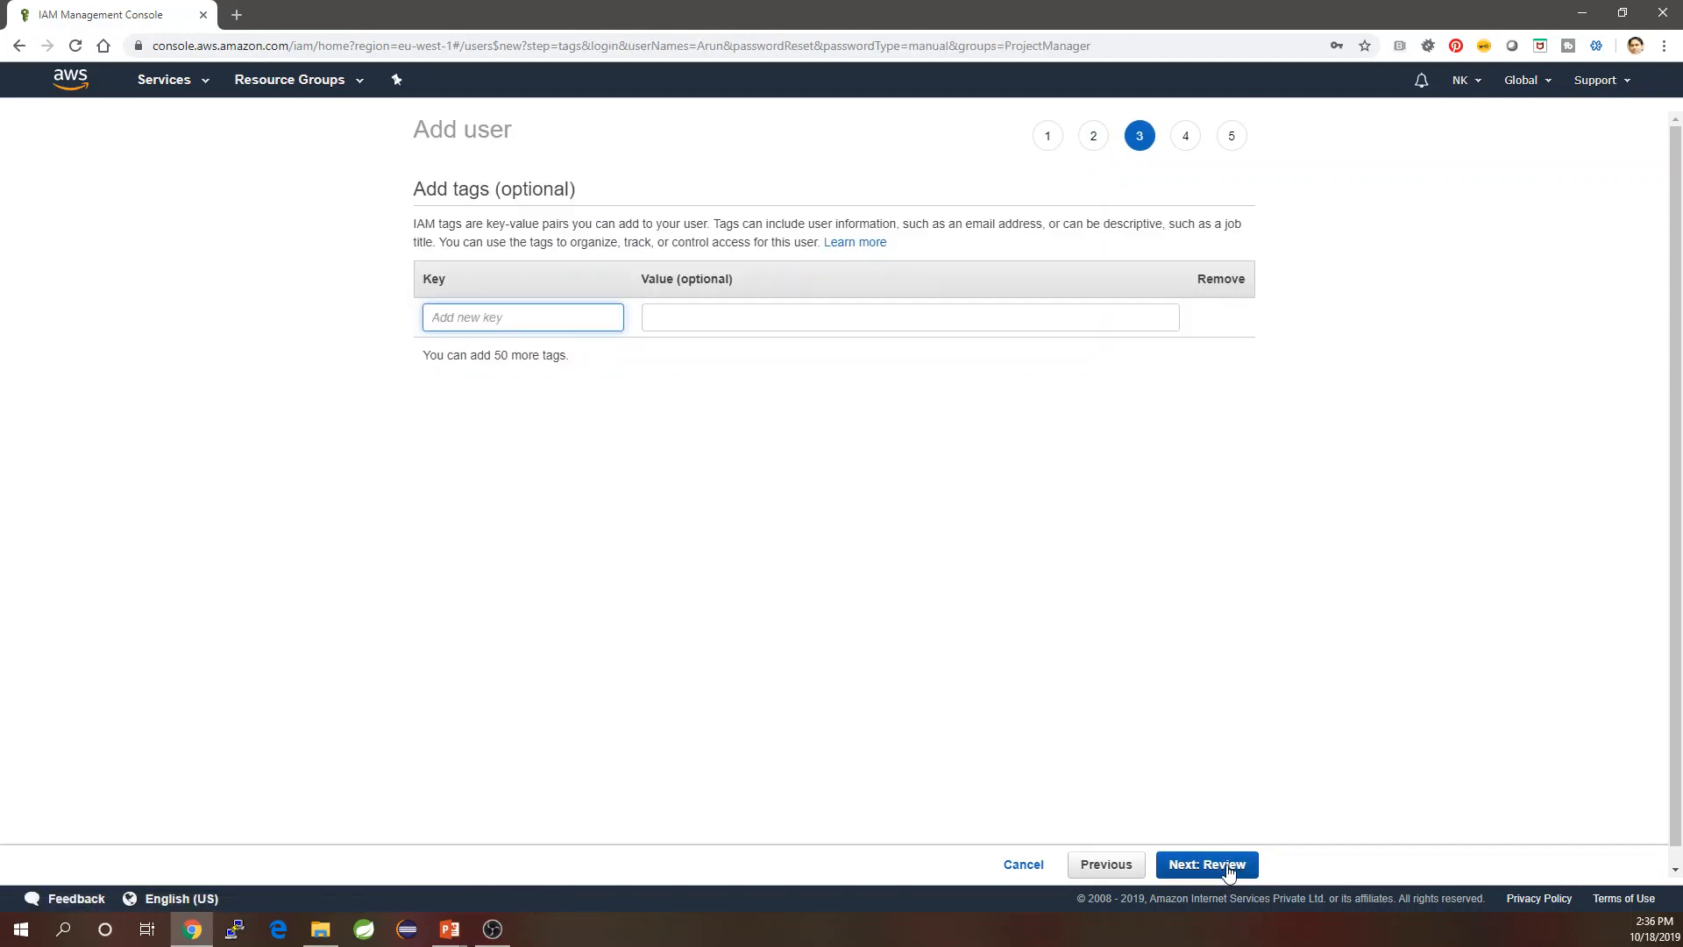
click(1227, 867)
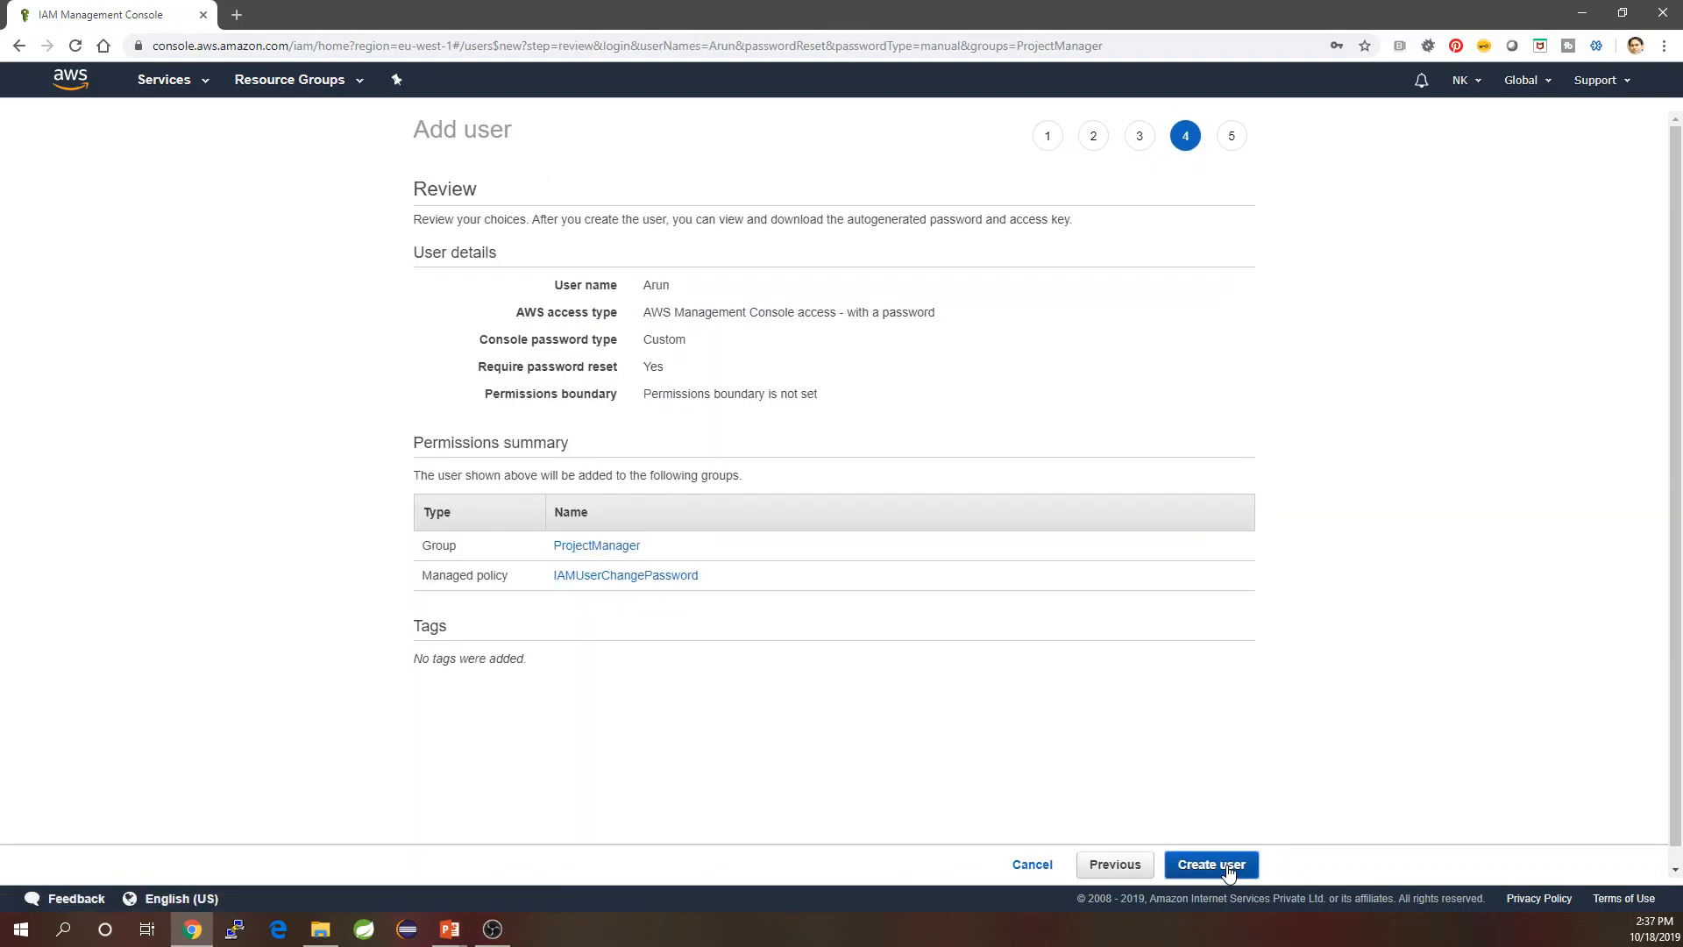
click(1227, 866)
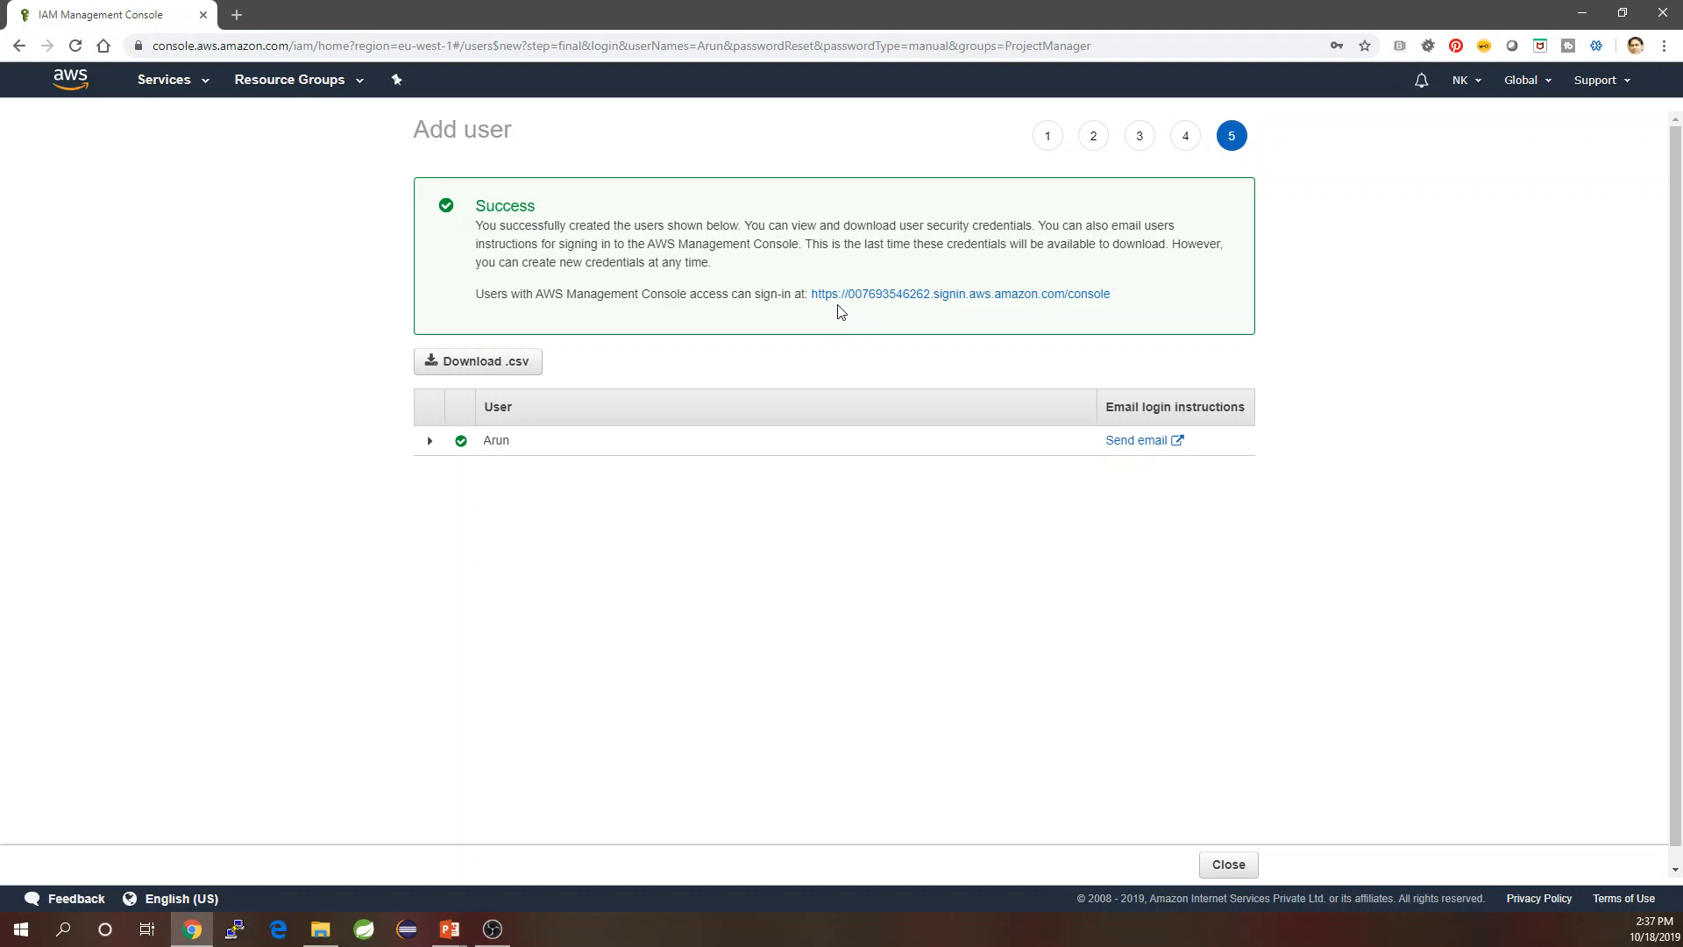
Select the console sign-in URL on the success page, then return to the Users list.
drag(1112, 301, 786, 313)
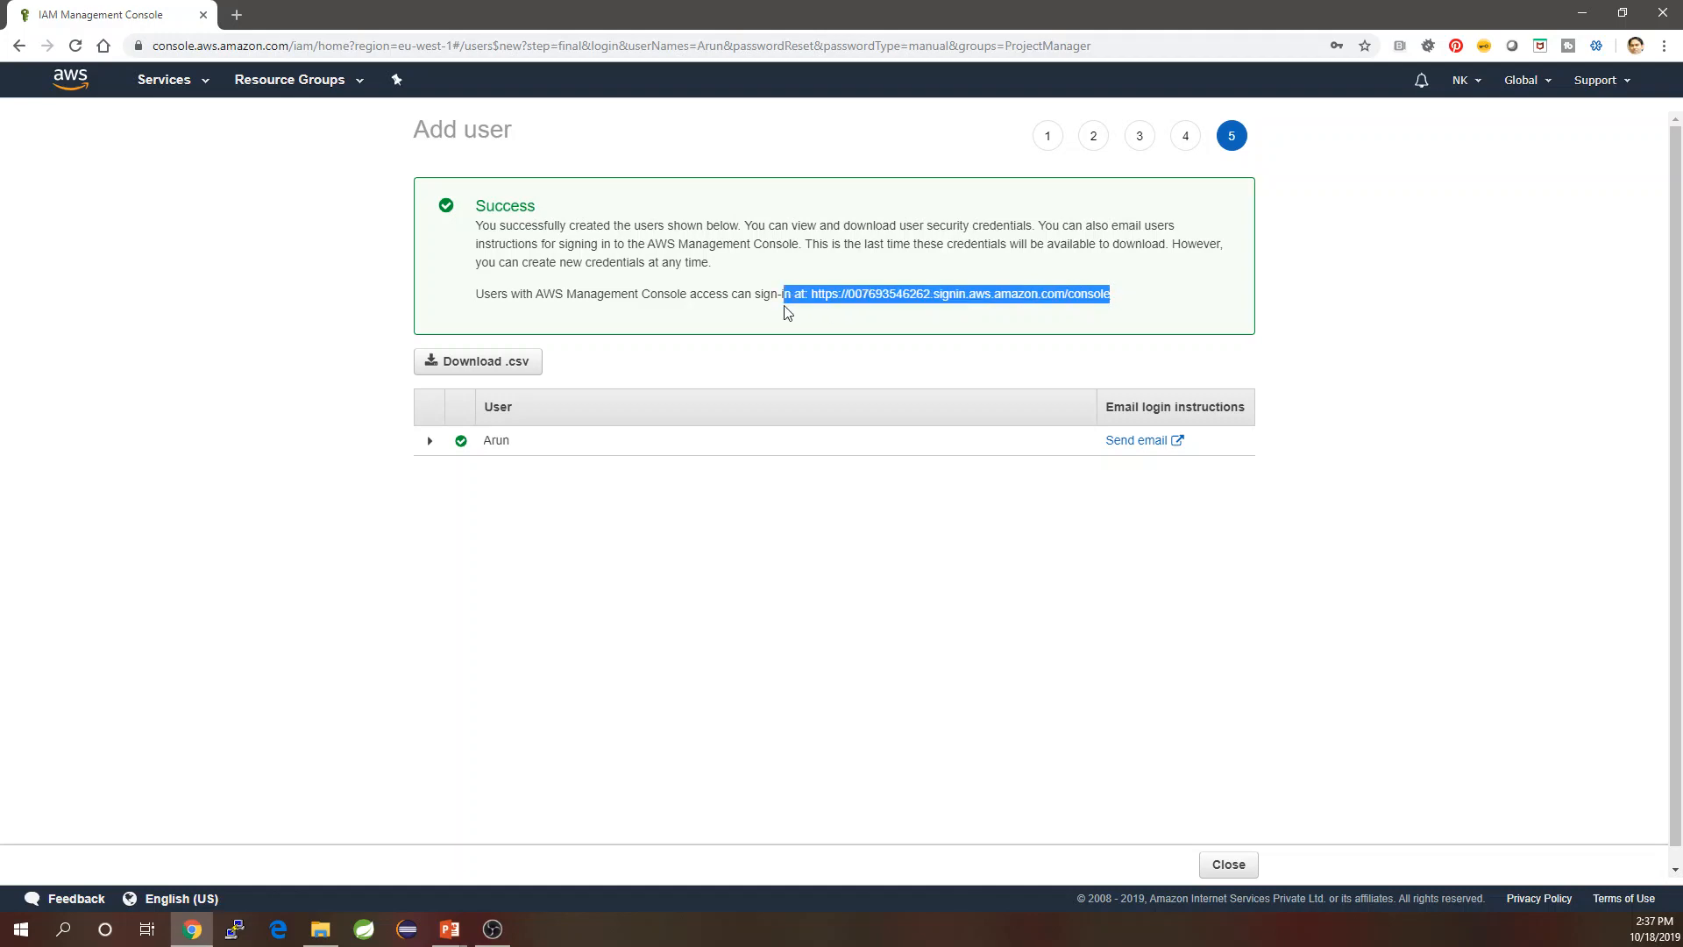
click(653, 392)
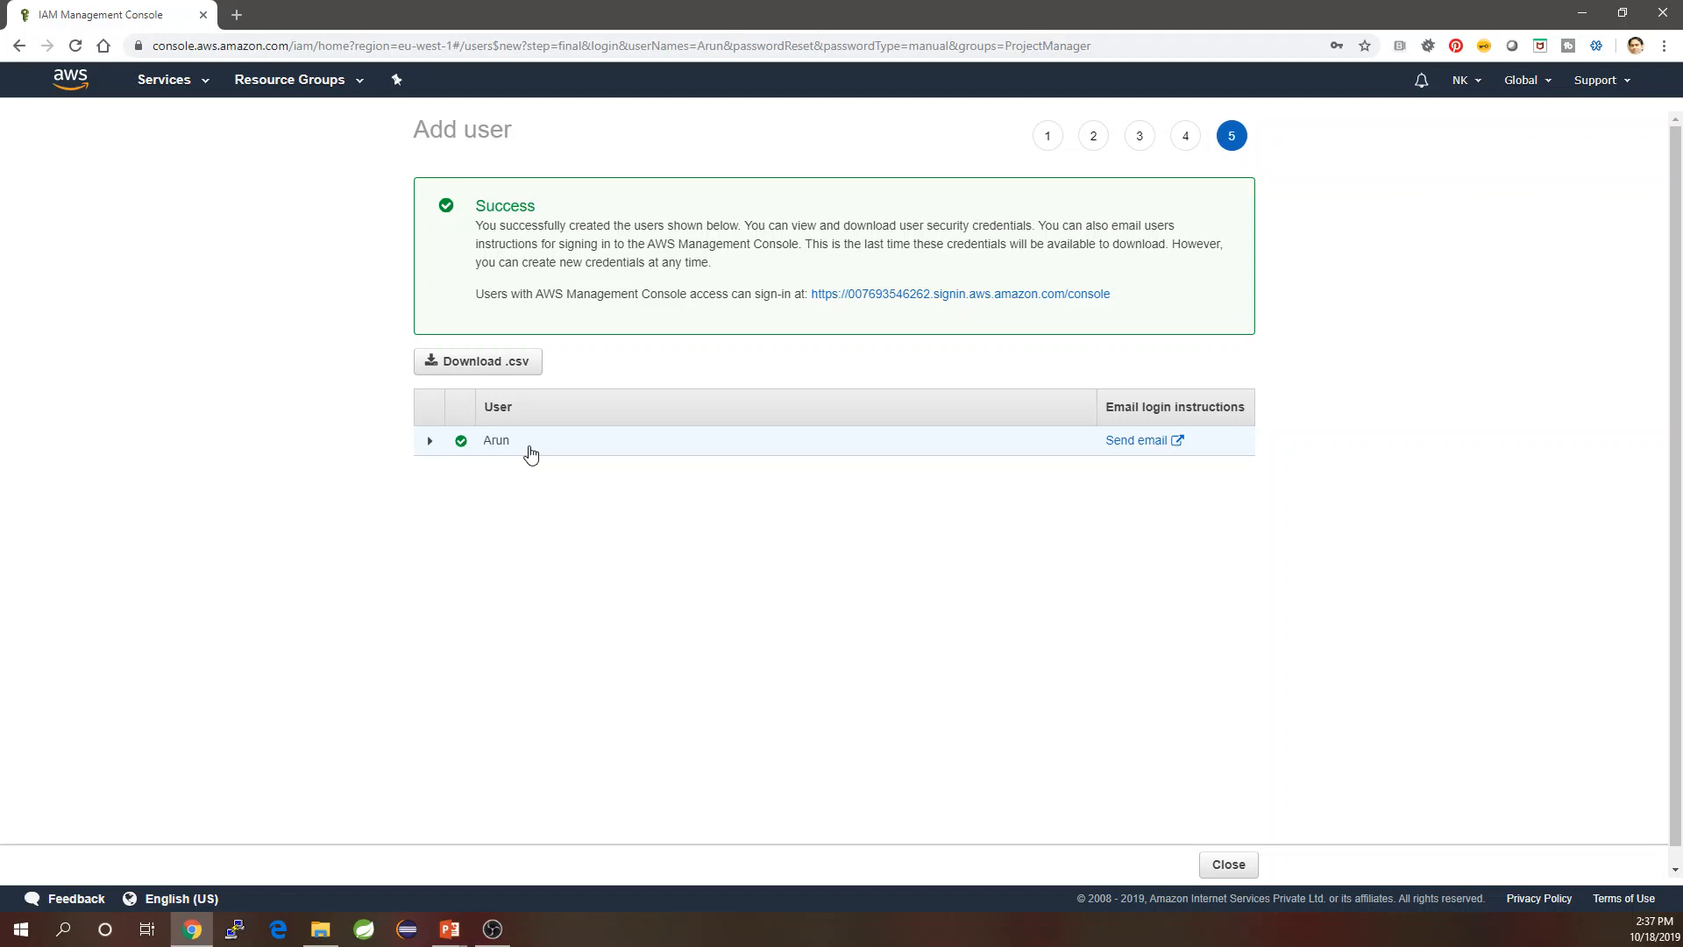
click(1230, 865)
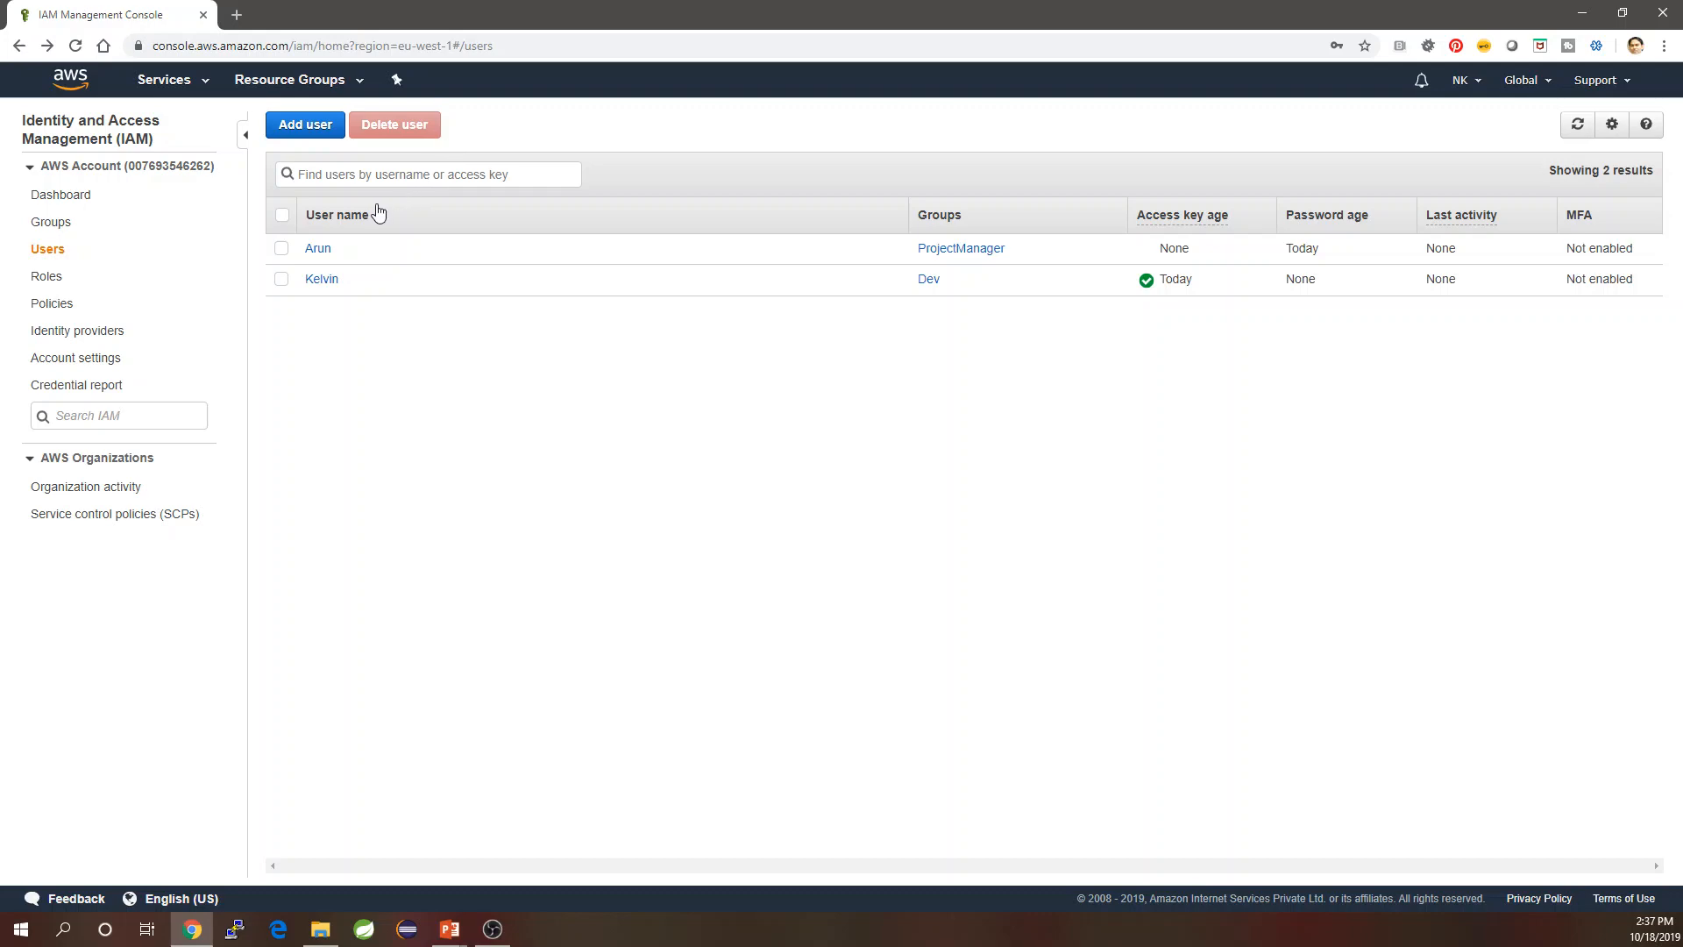
click(451, 929)
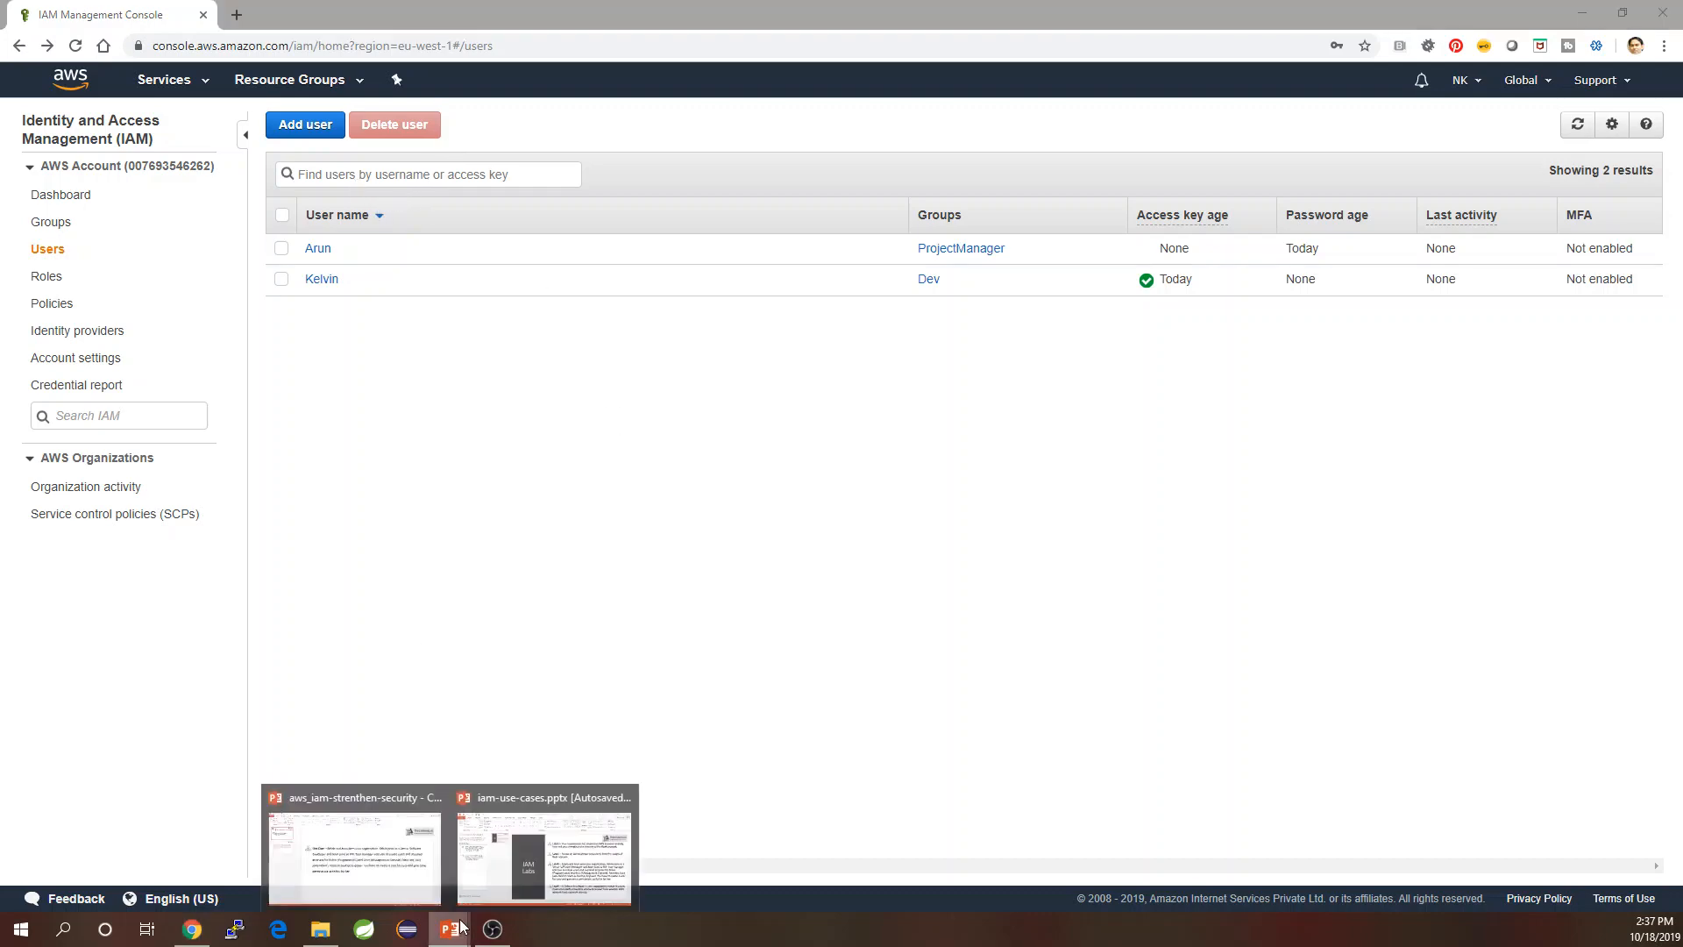
click(406, 871)
scroll(673, 315, up, 4)
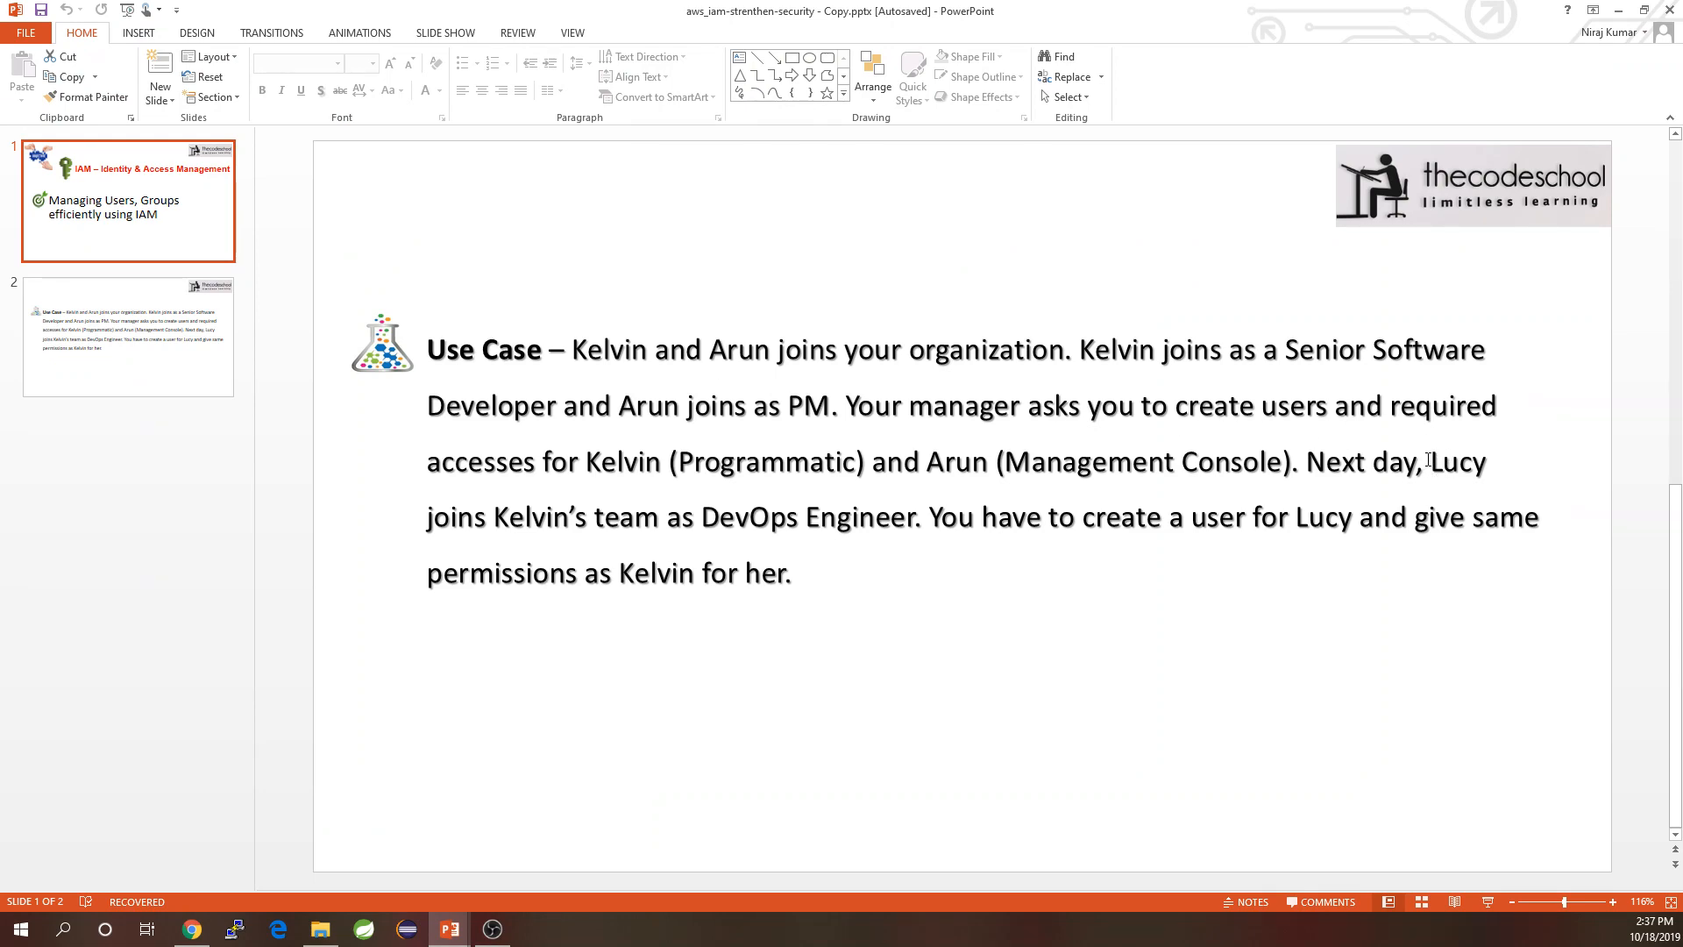
drag(1427, 465, 1437, 533)
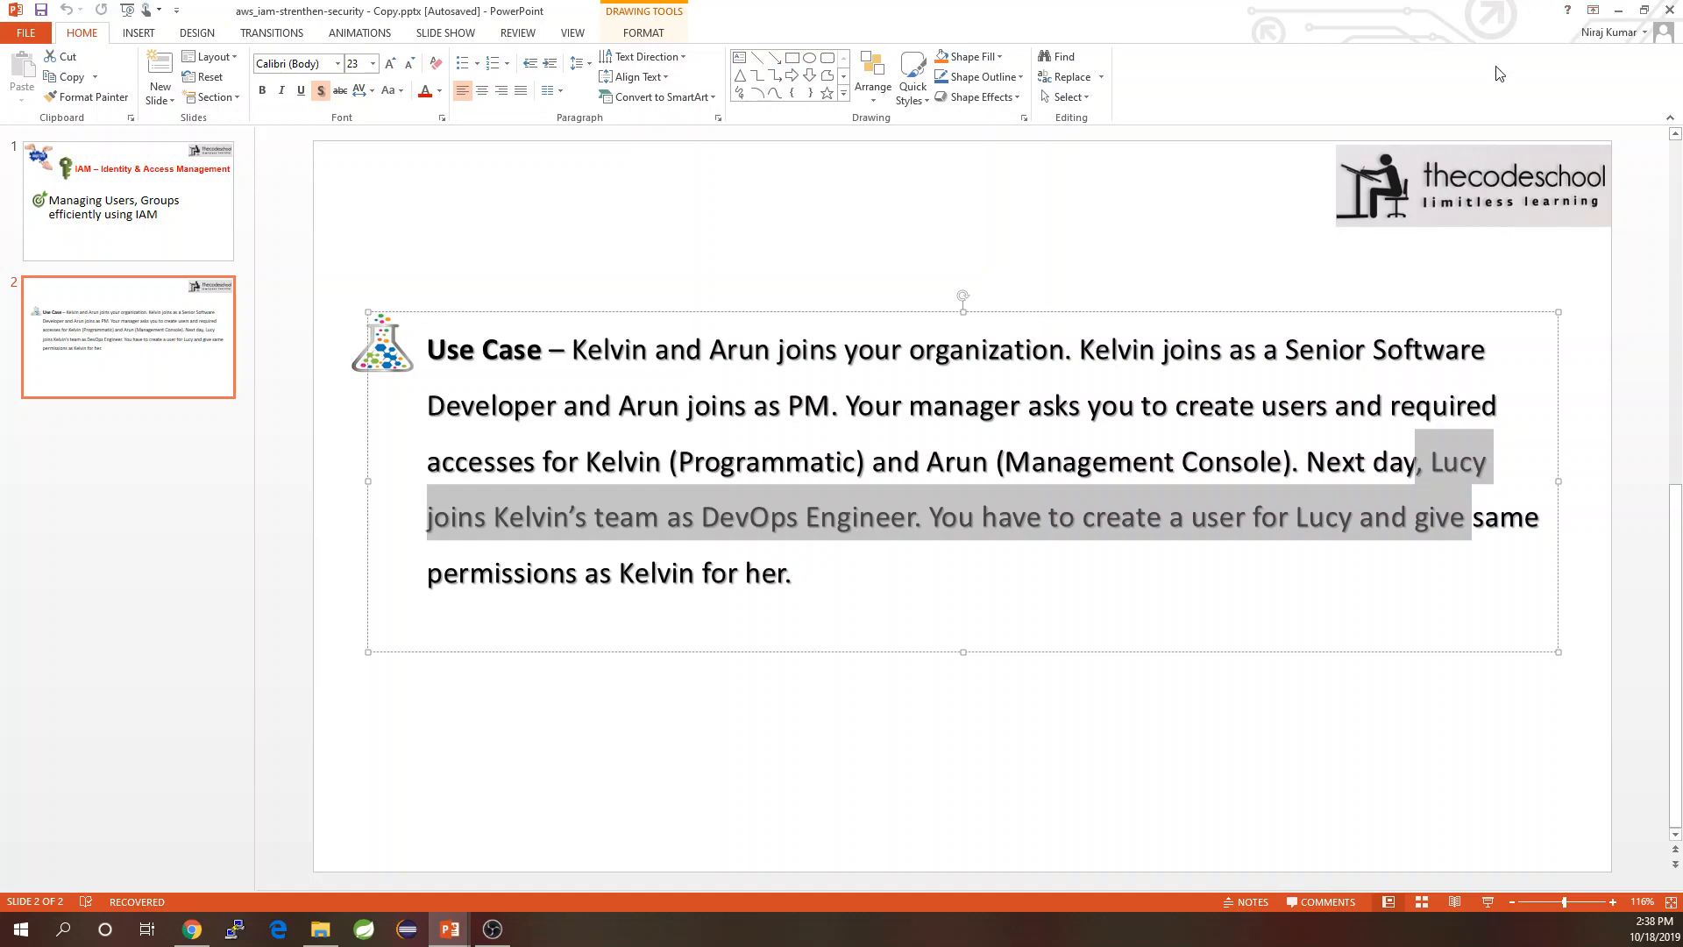
click(1618, 11)
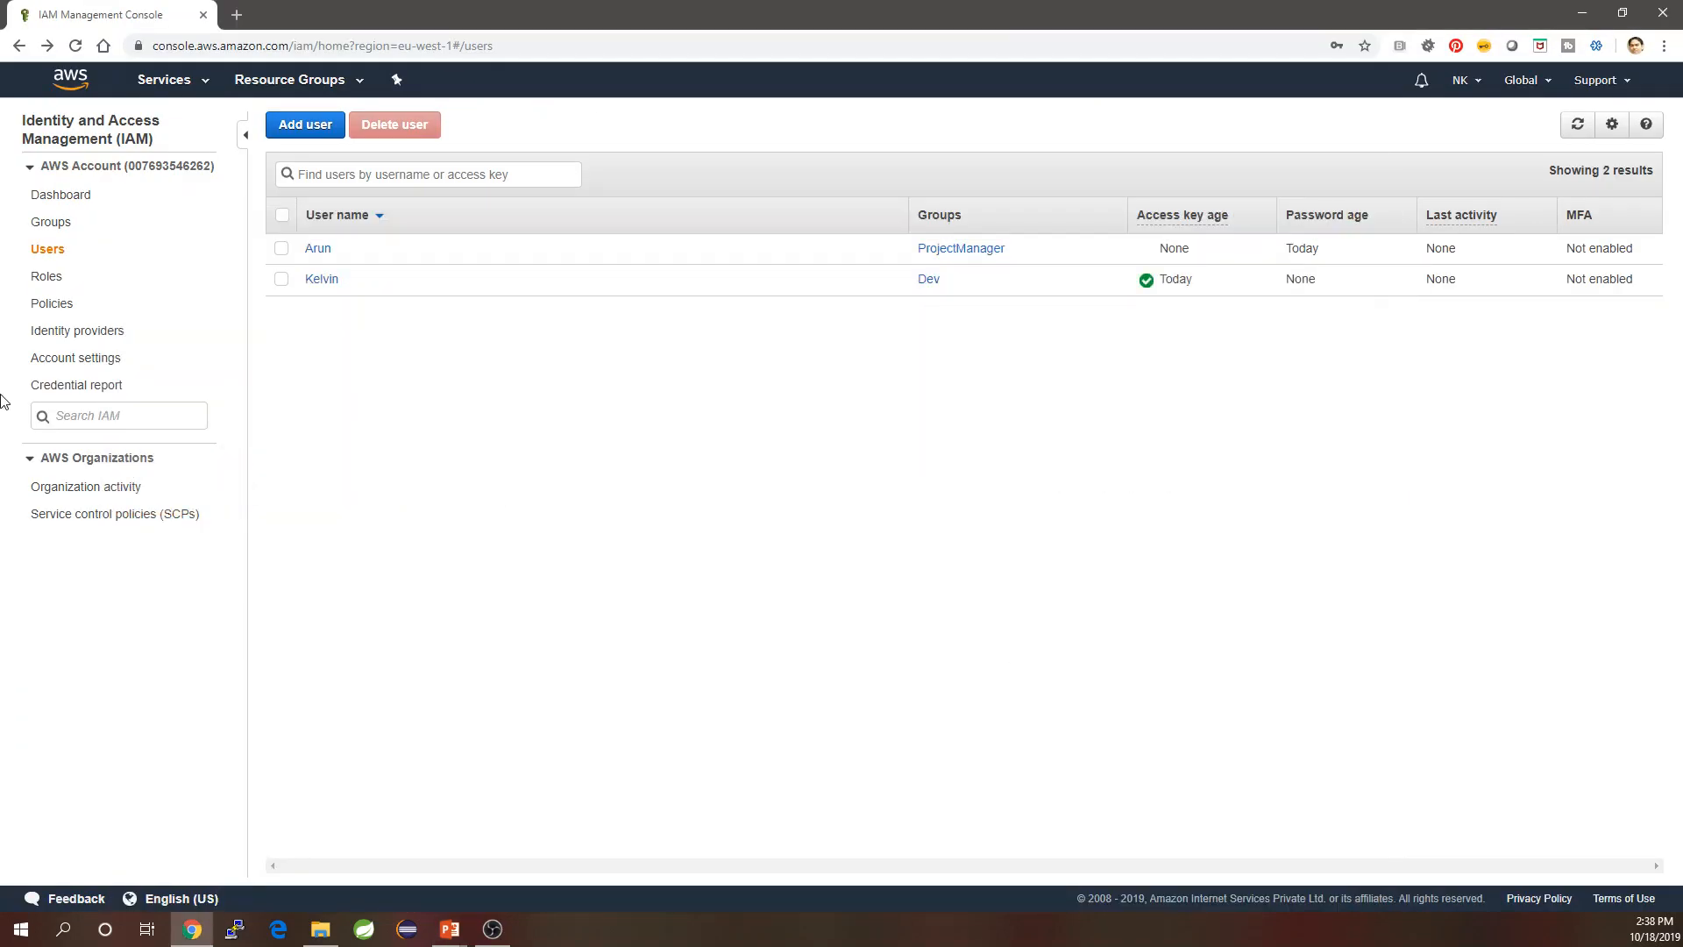
Start a new user named Lucy with programmatic access.
click(308, 125)
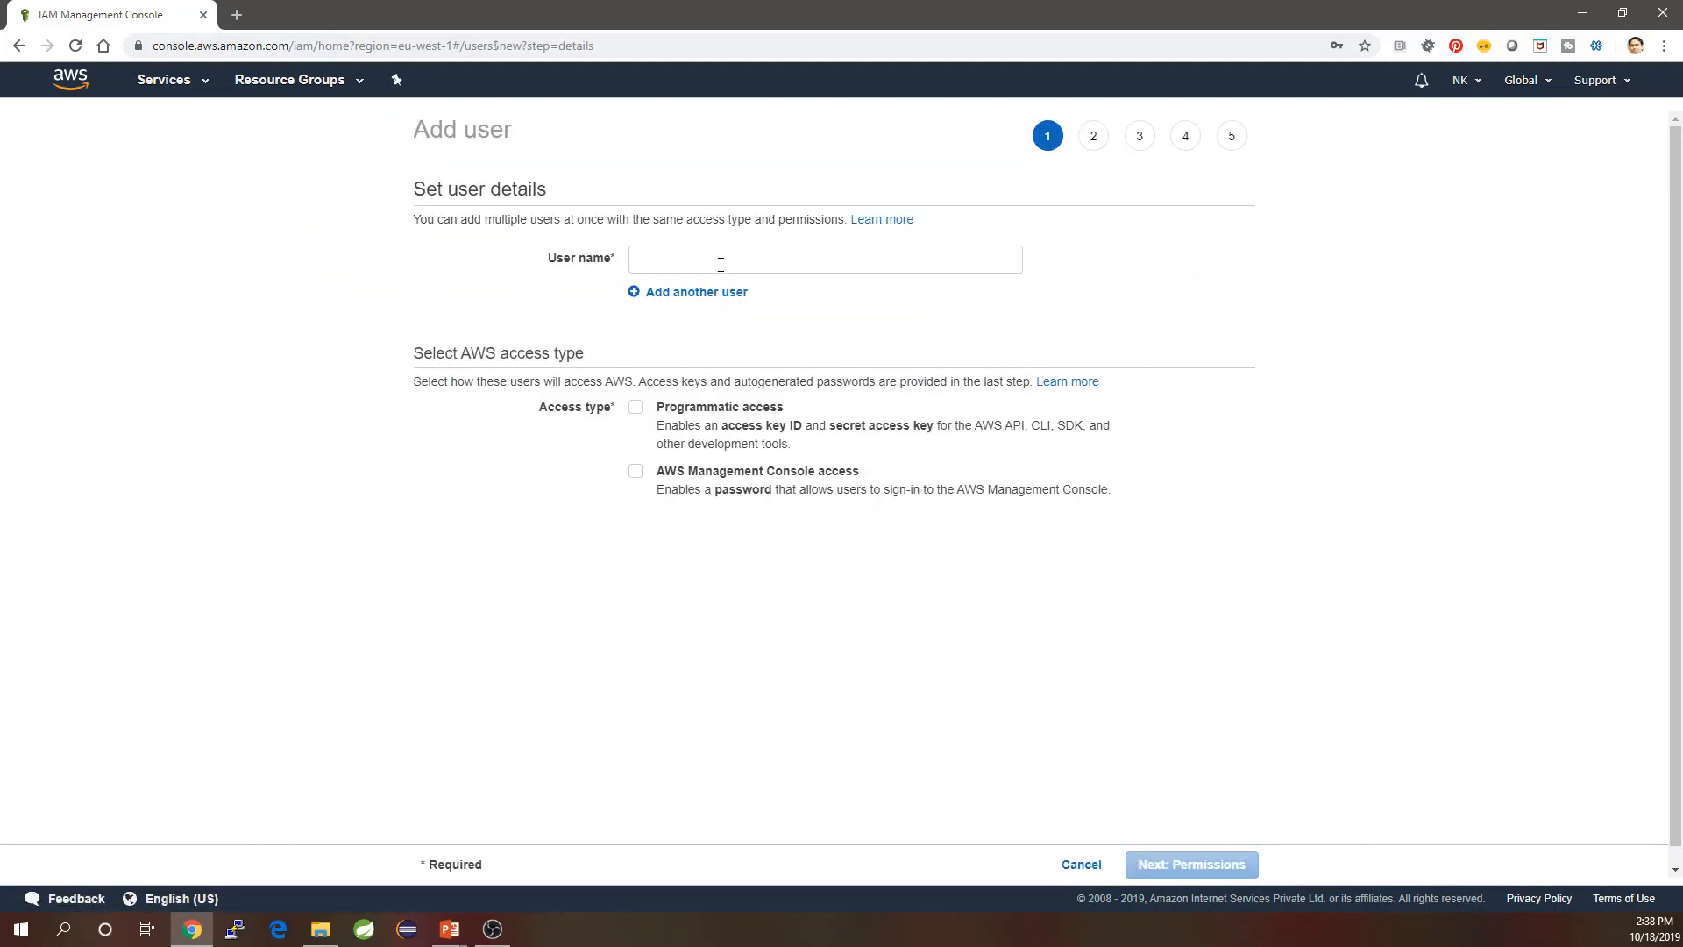
click(657, 261)
text(Lucy)
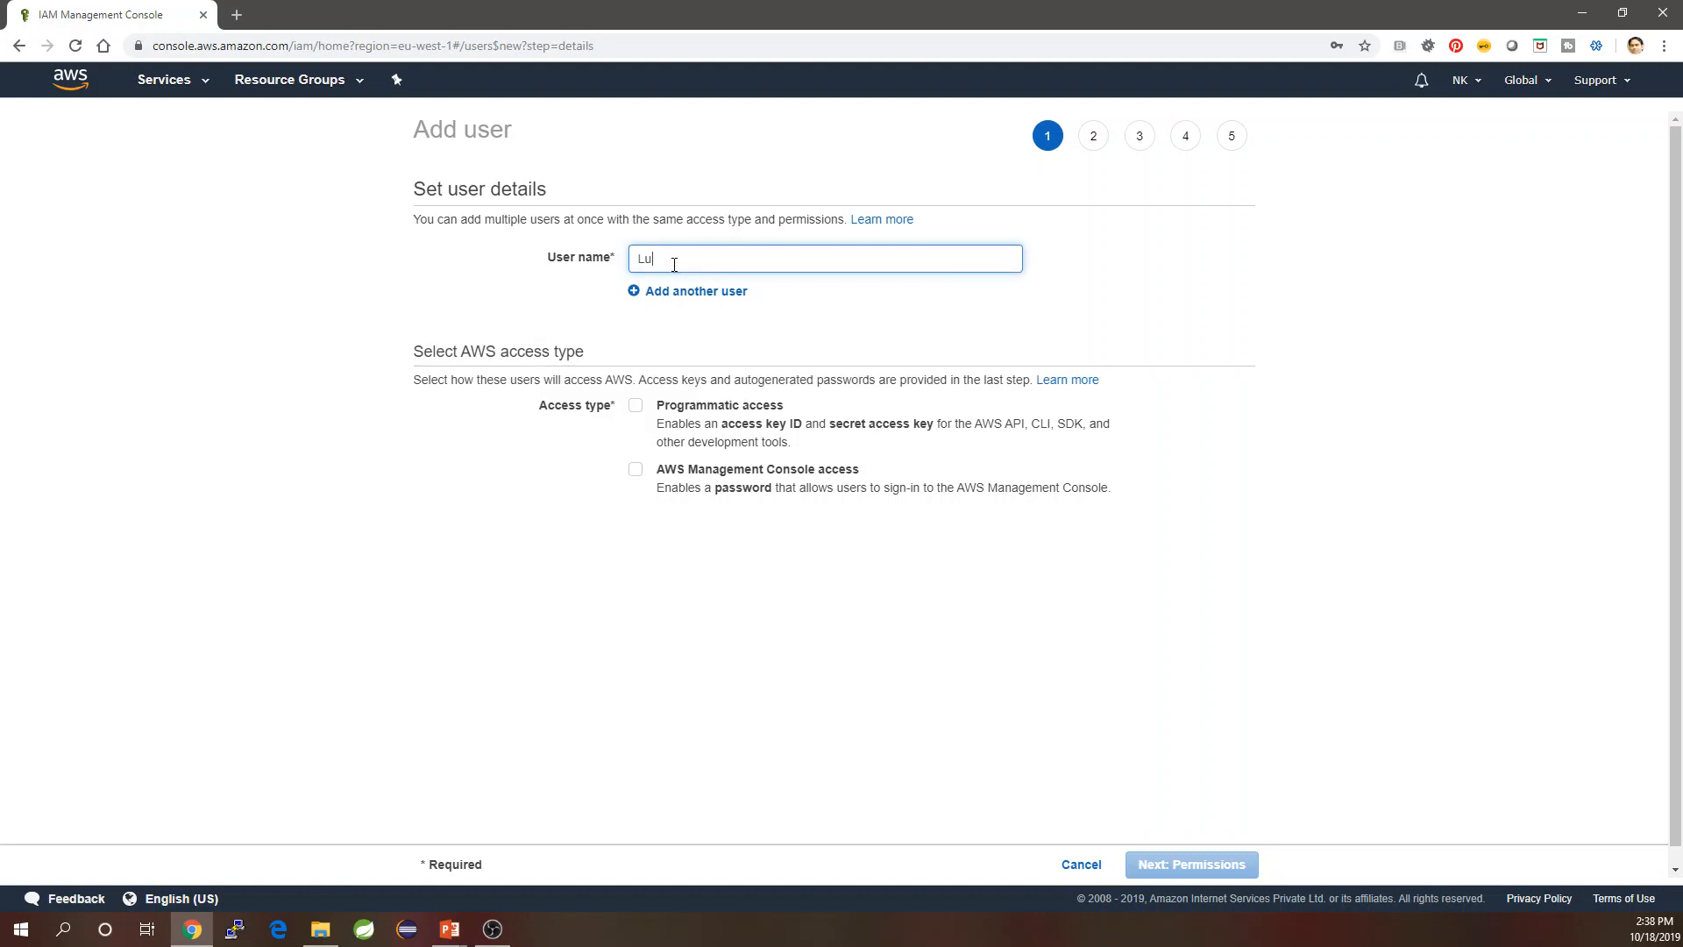
click(637, 409)
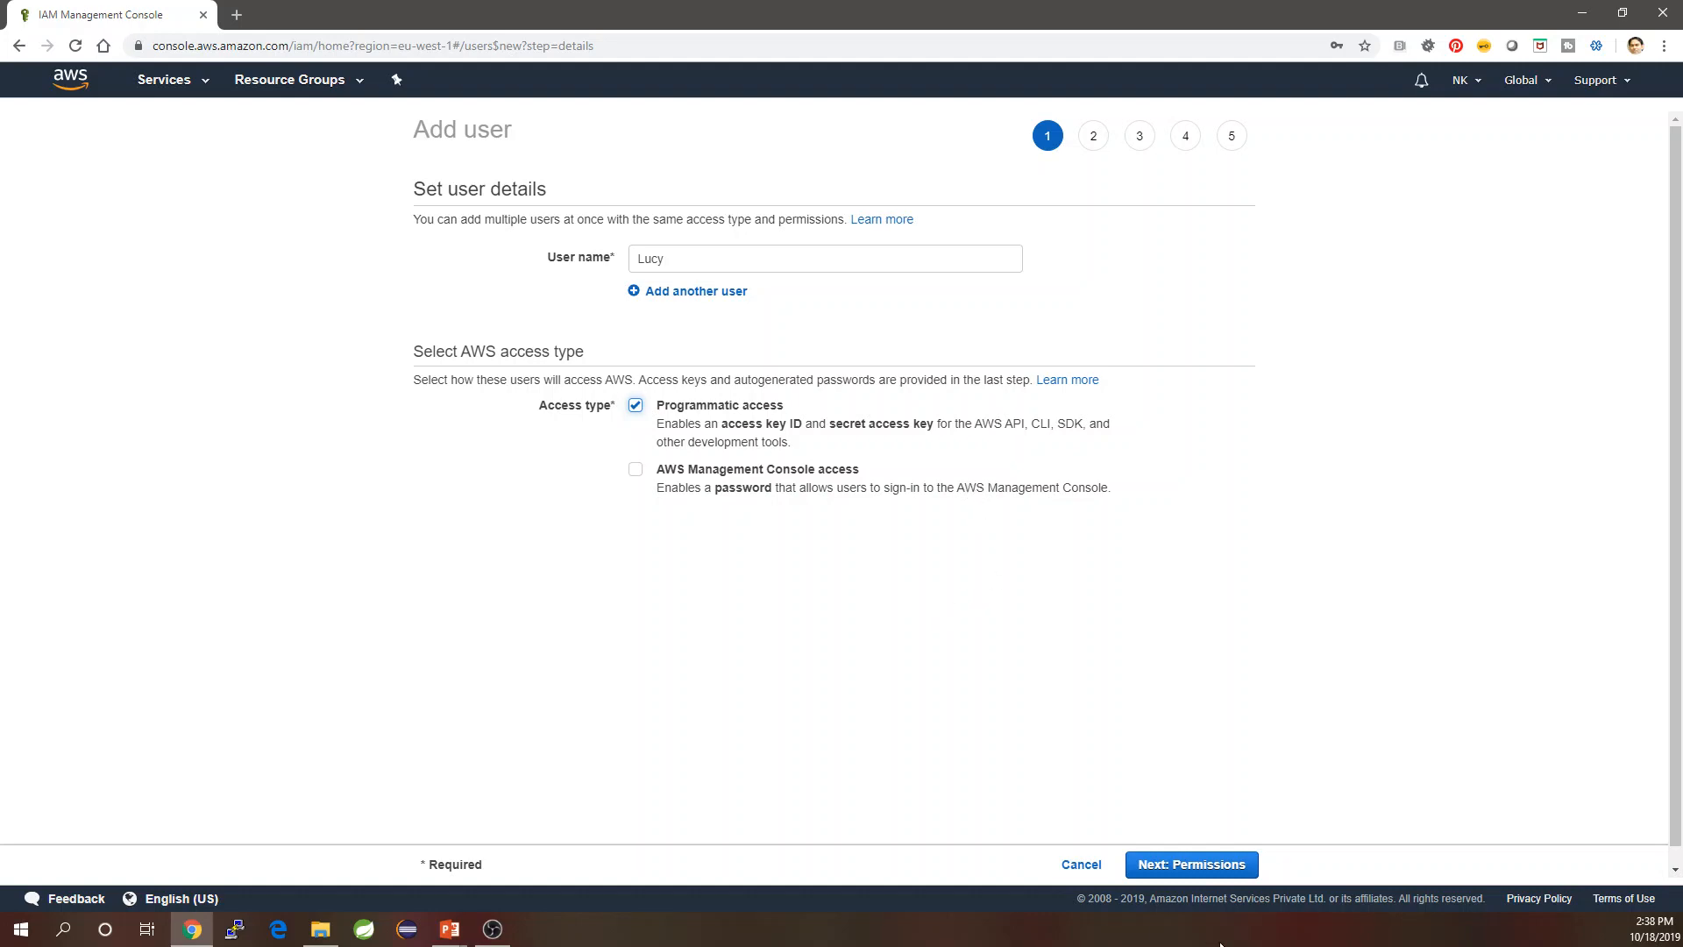
Put Lucy in the Dev group and create the user.
click(1210, 865)
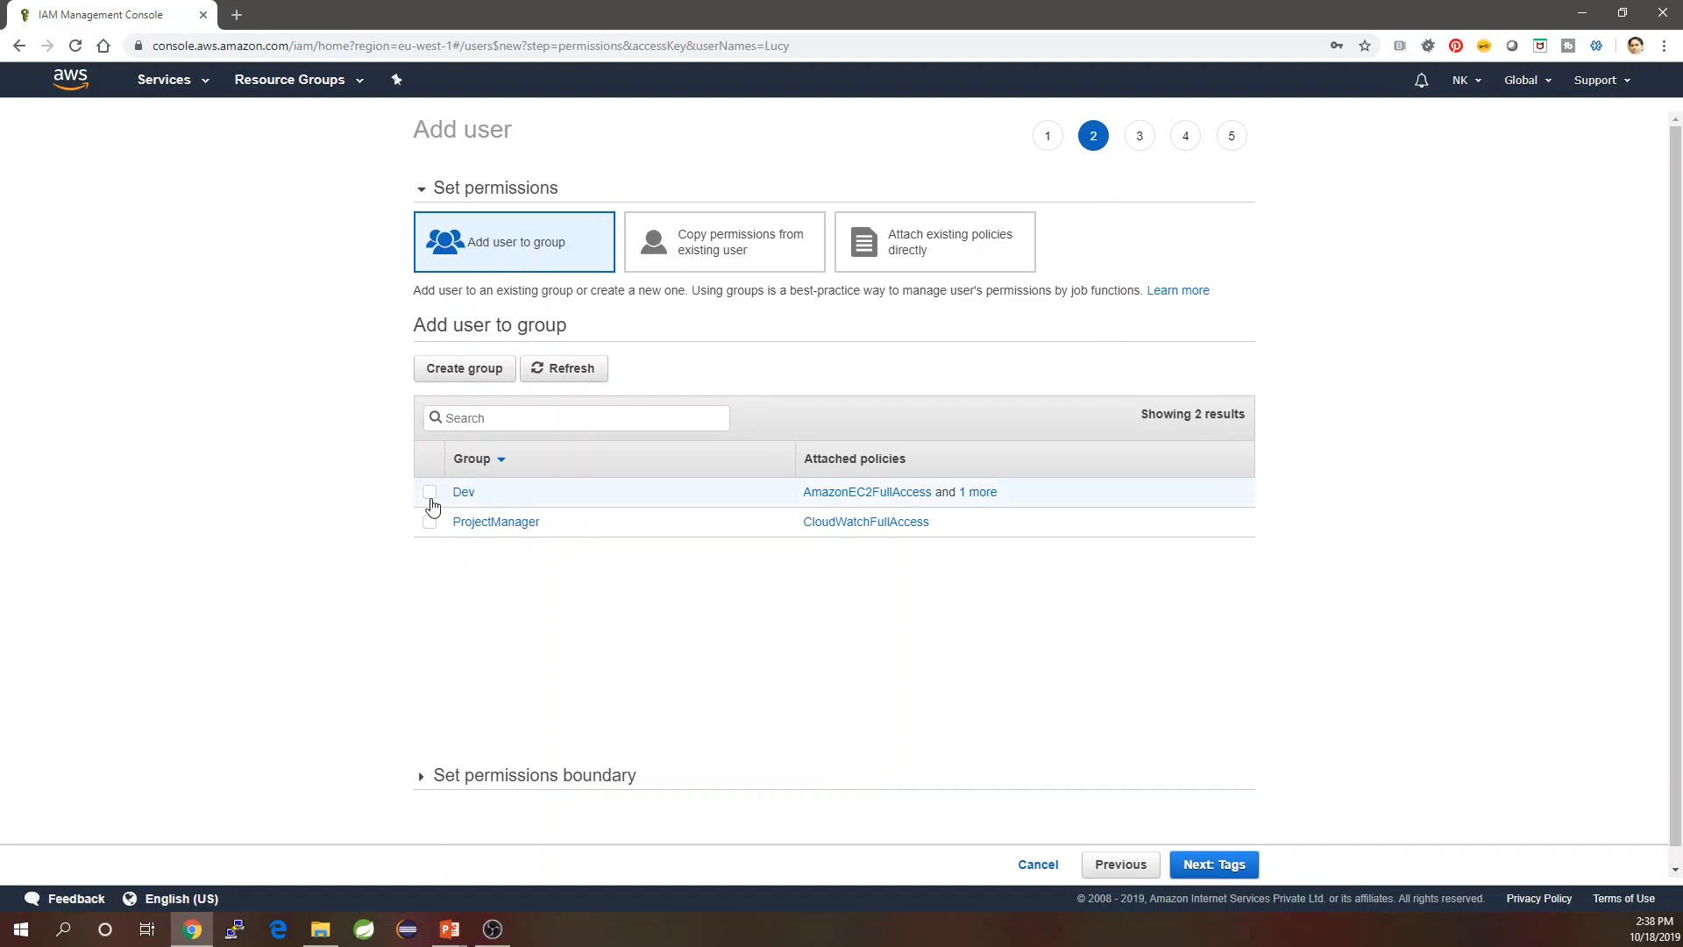
click(430, 496)
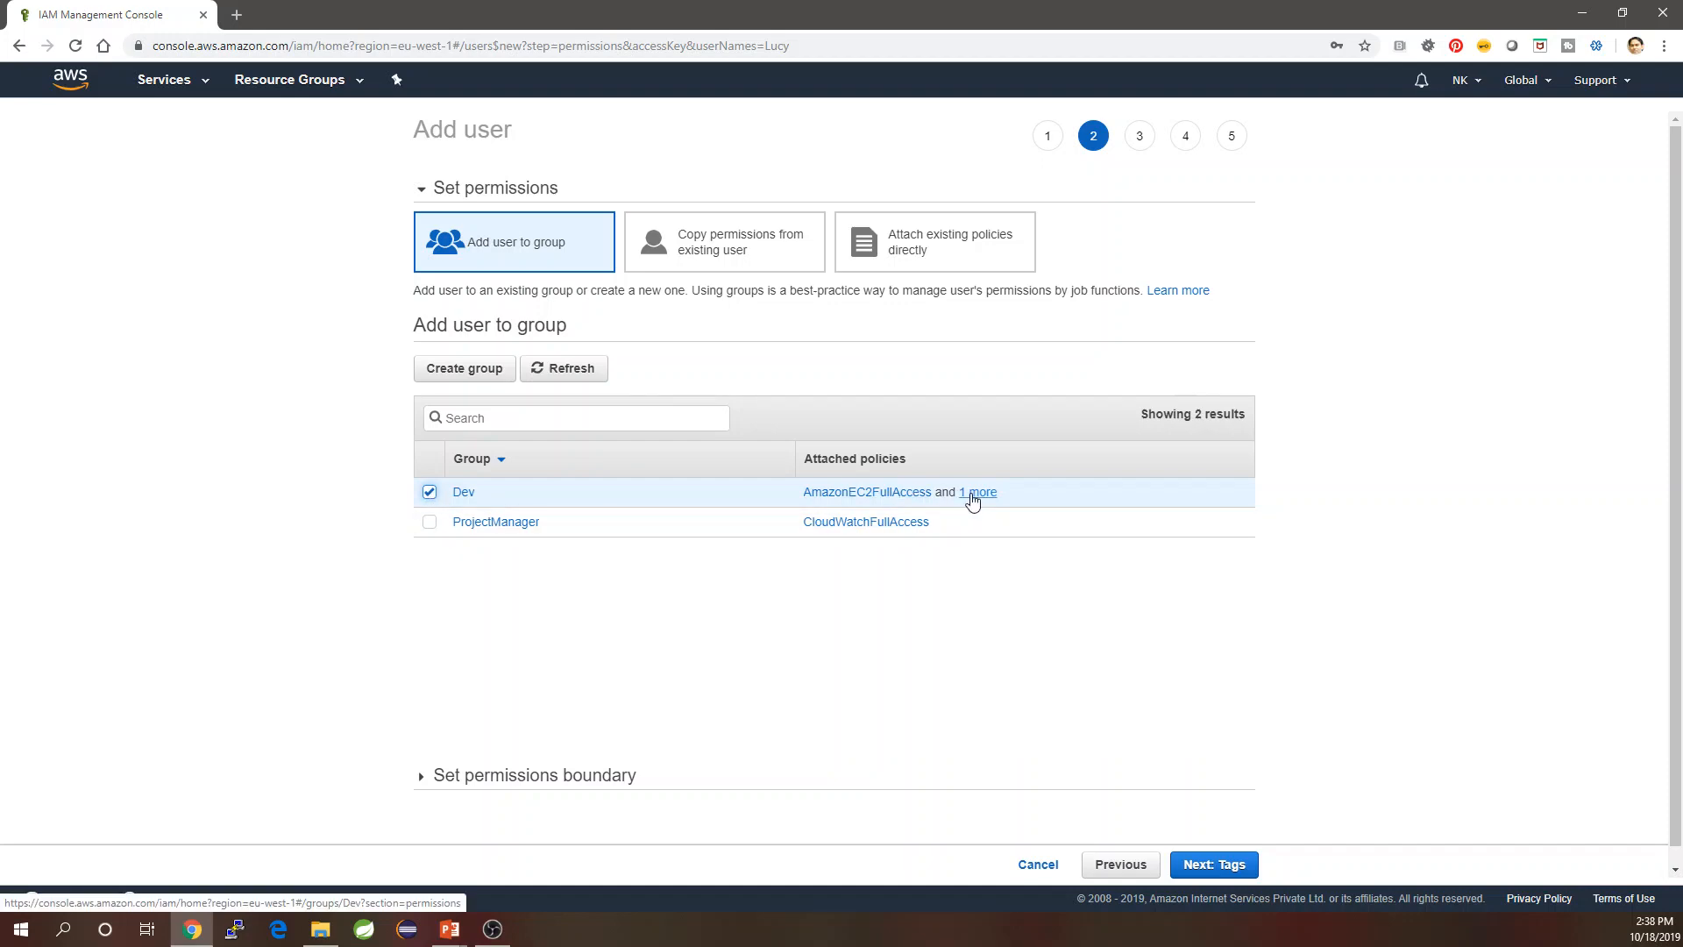
click(1213, 866)
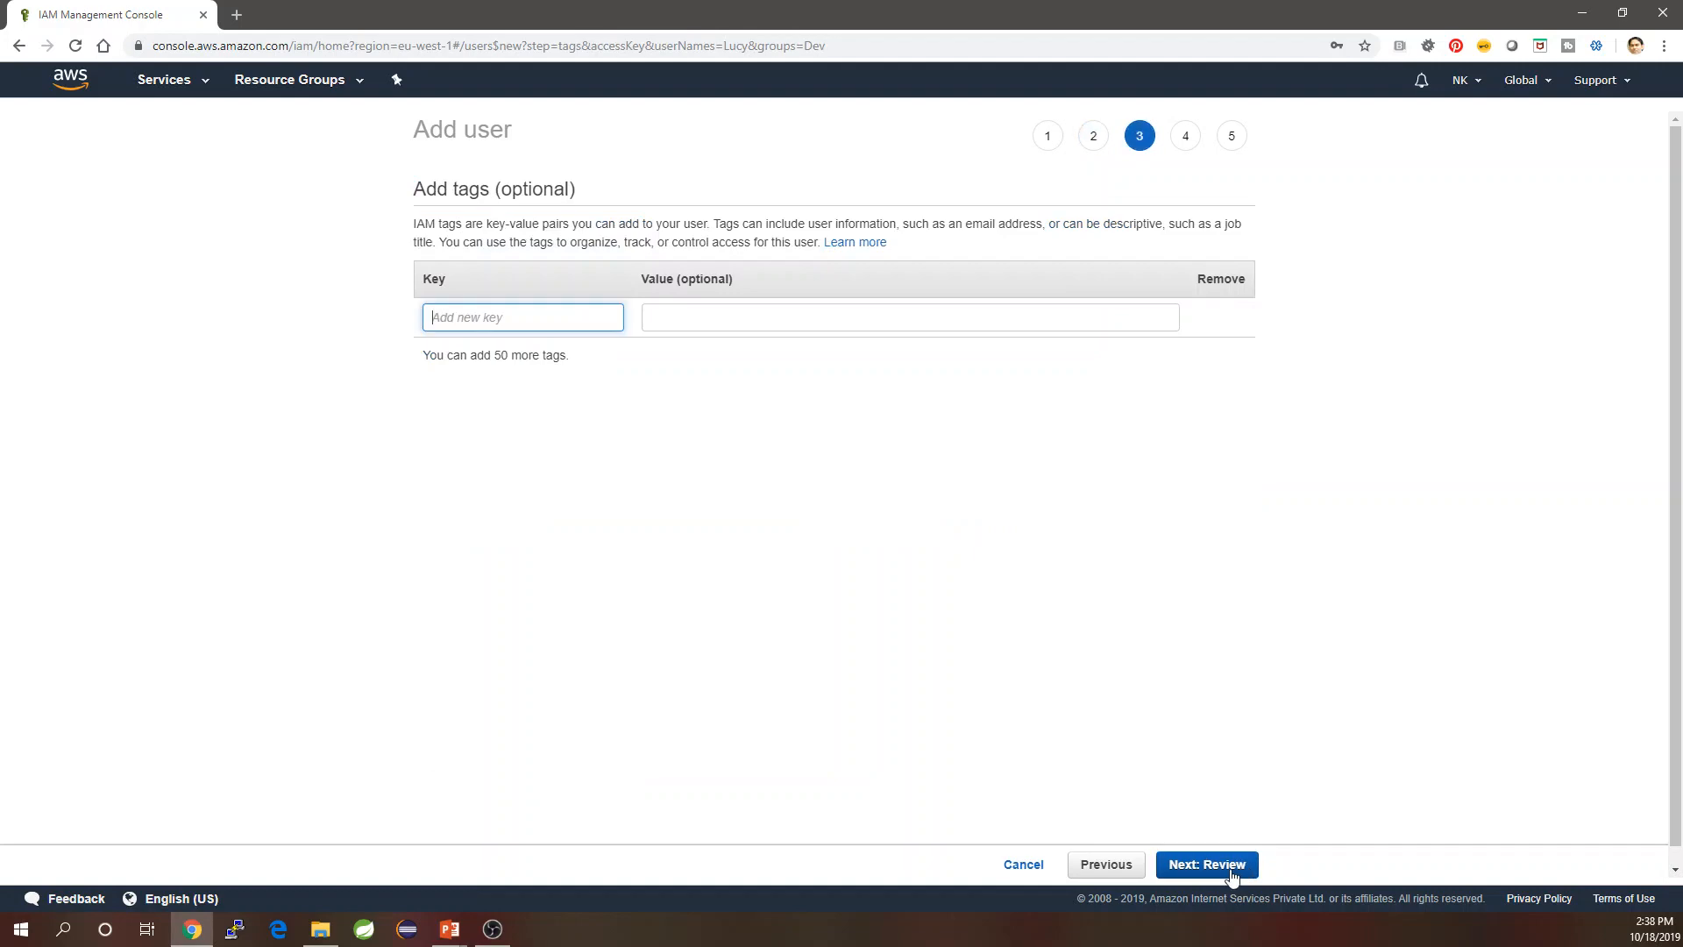
click(1232, 873)
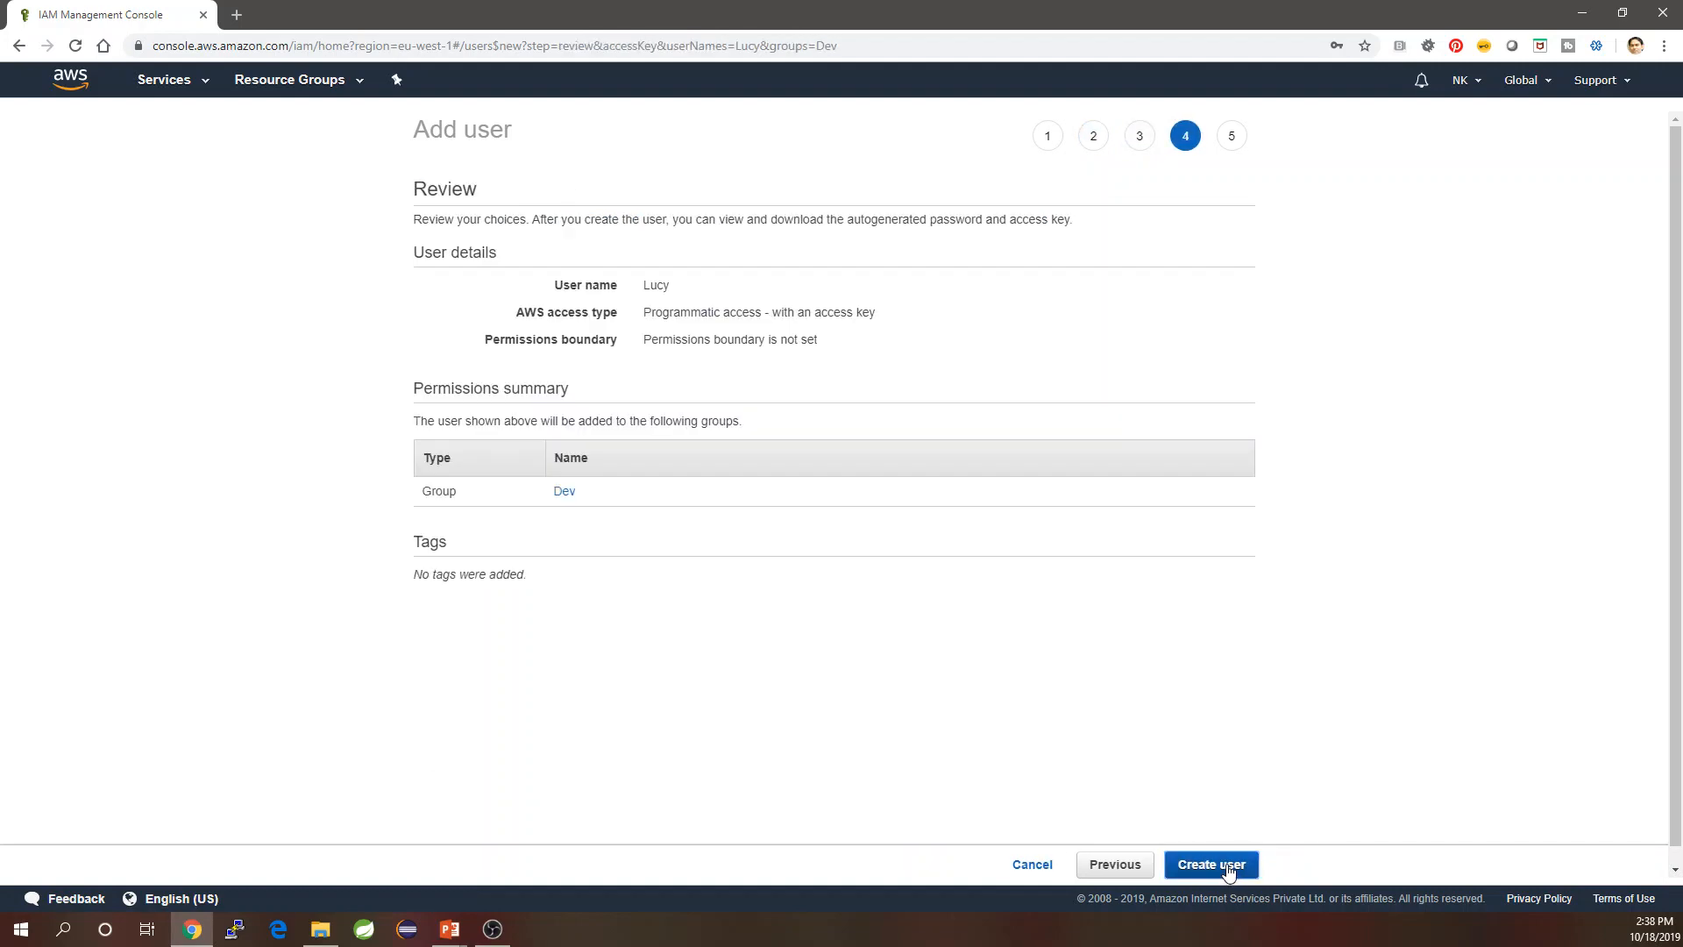
click(1231, 866)
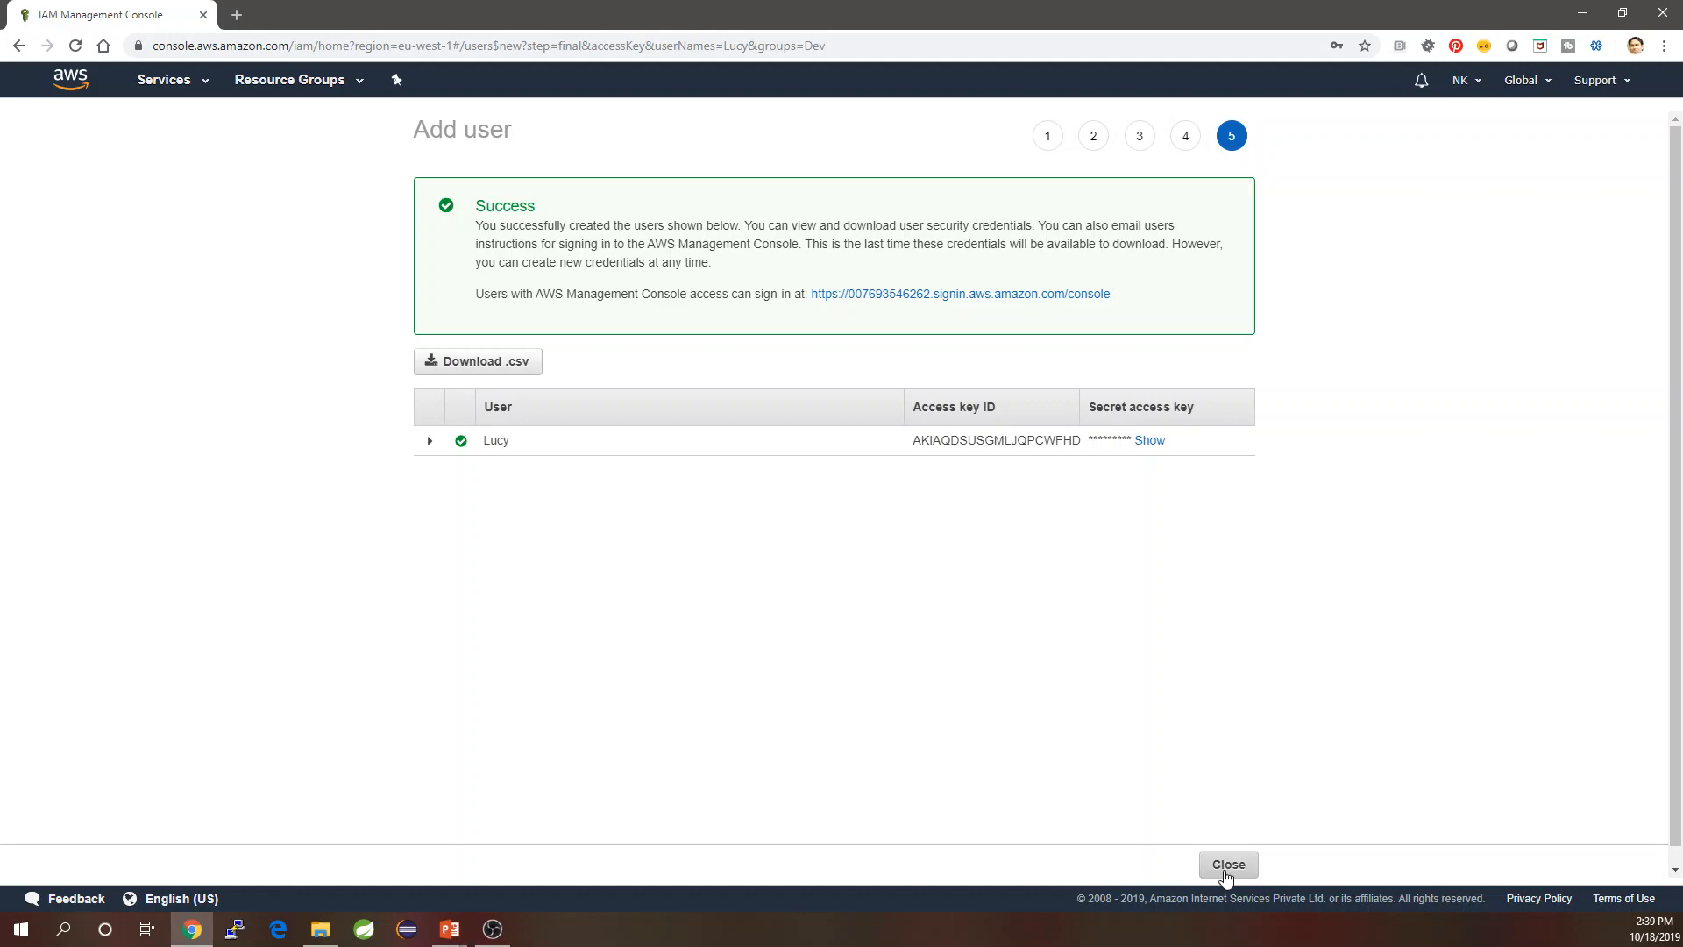
Select Lucy's access key ID, then close the success page to return to Users.
drag(909, 442, 1082, 445)
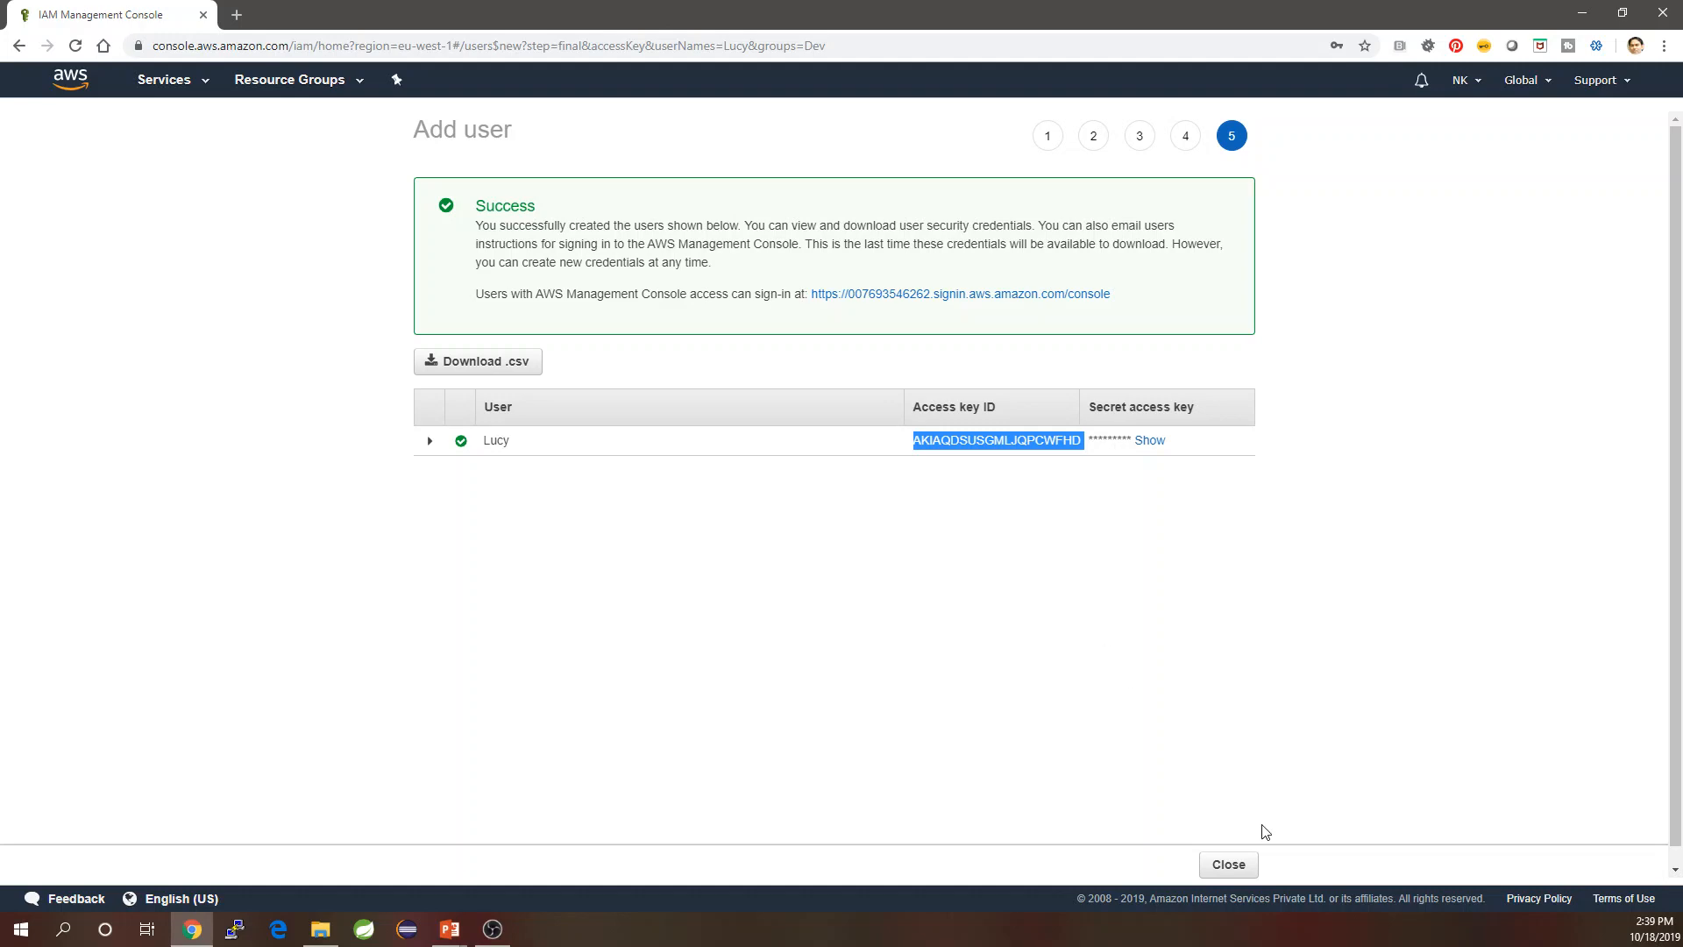
click(1235, 872)
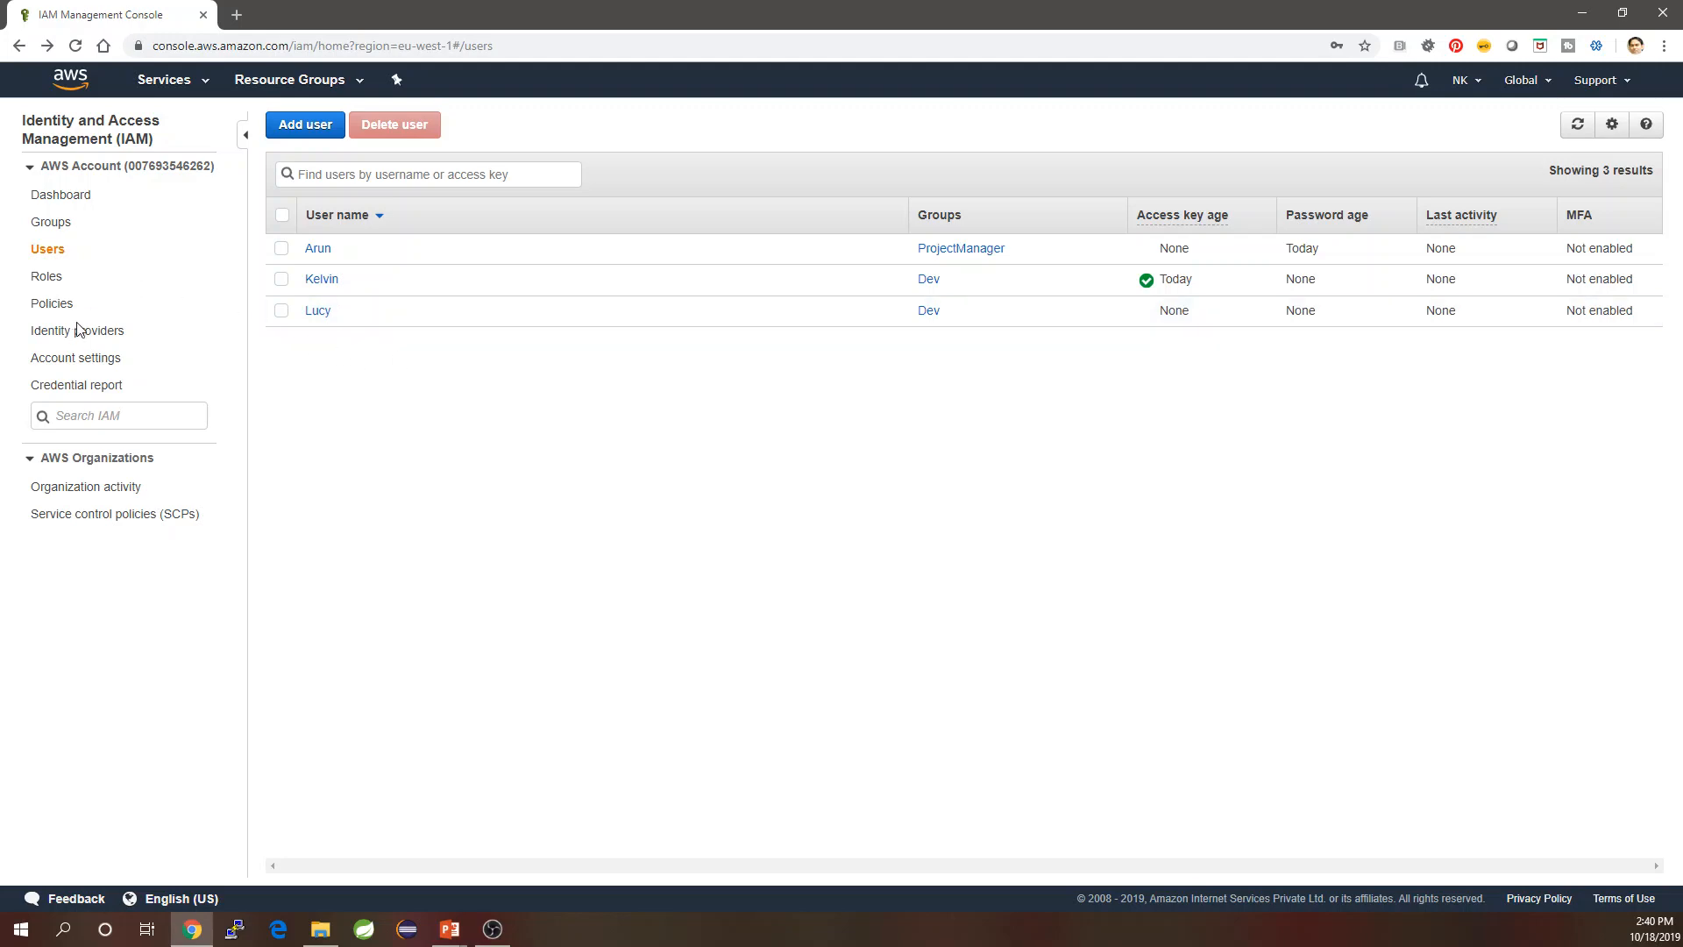
Check the Dev group's Users tab to confirm Kelvin and Lucy are members.
click(53, 224)
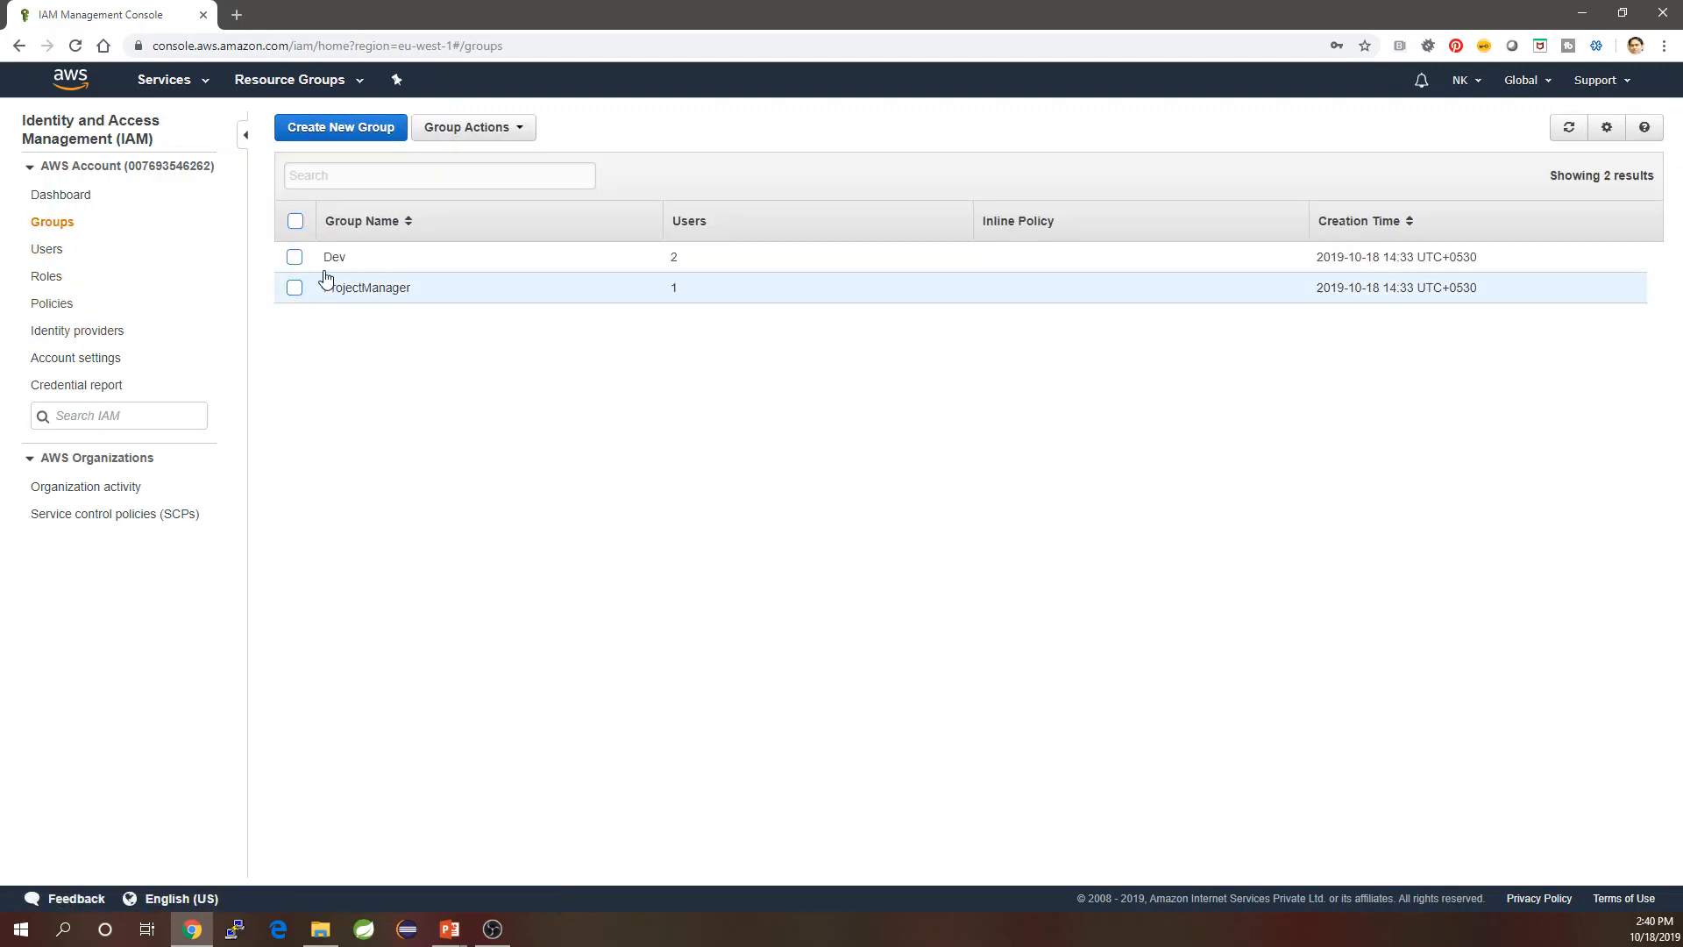
click(335, 257)
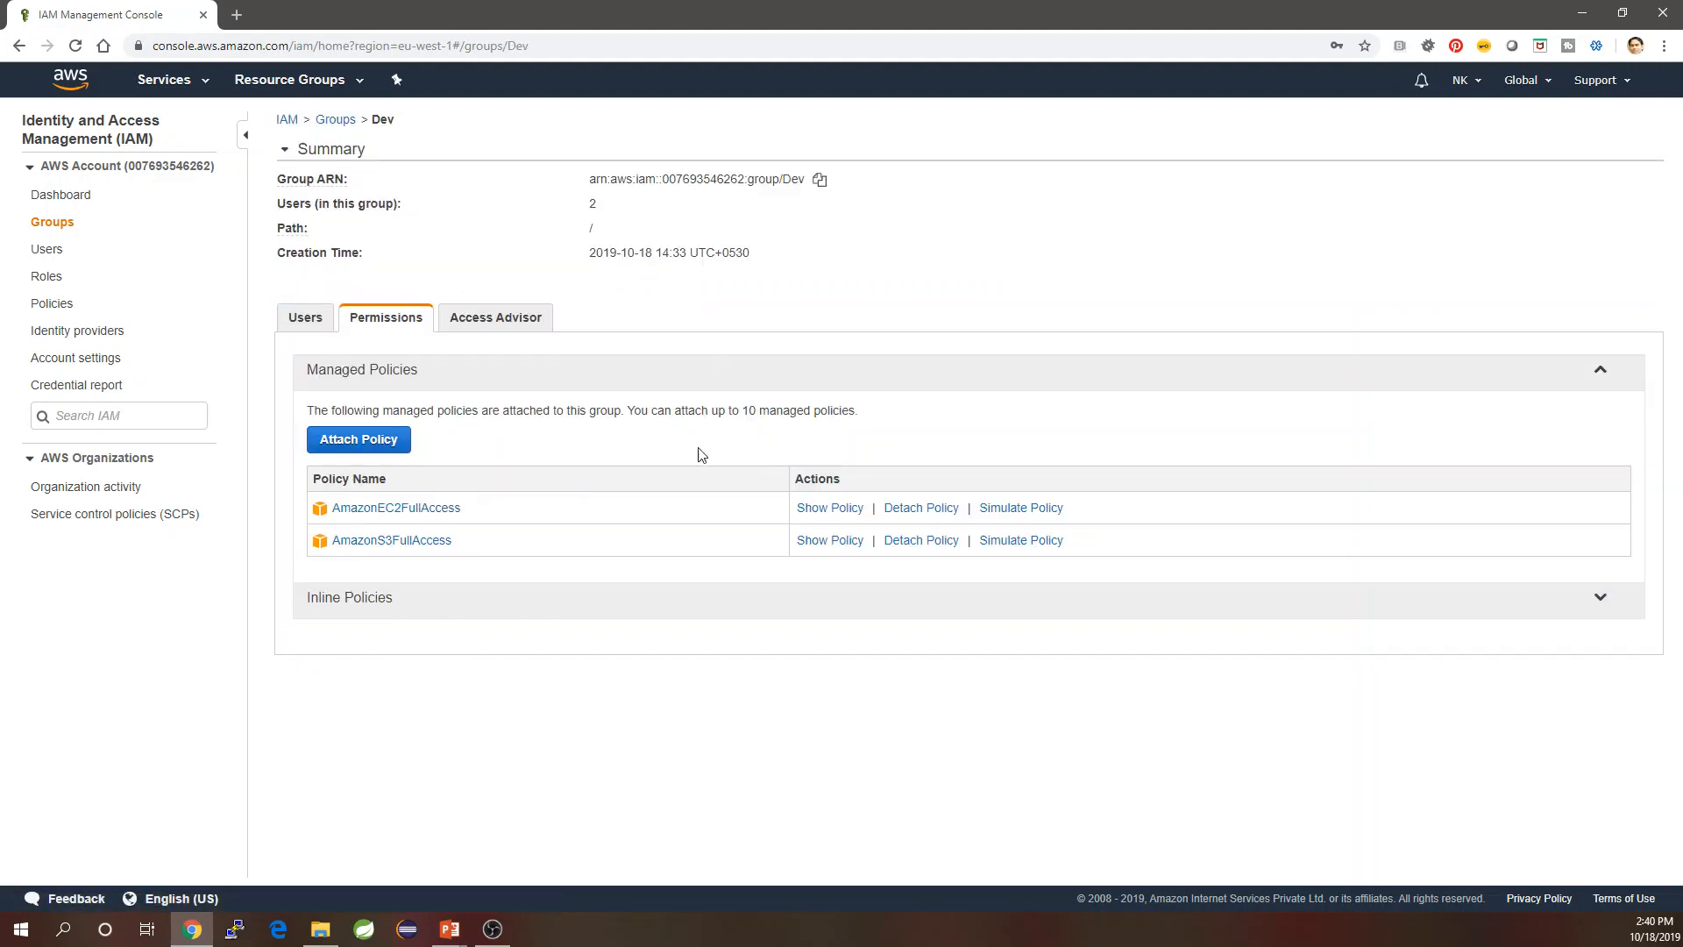
click(330, 324)
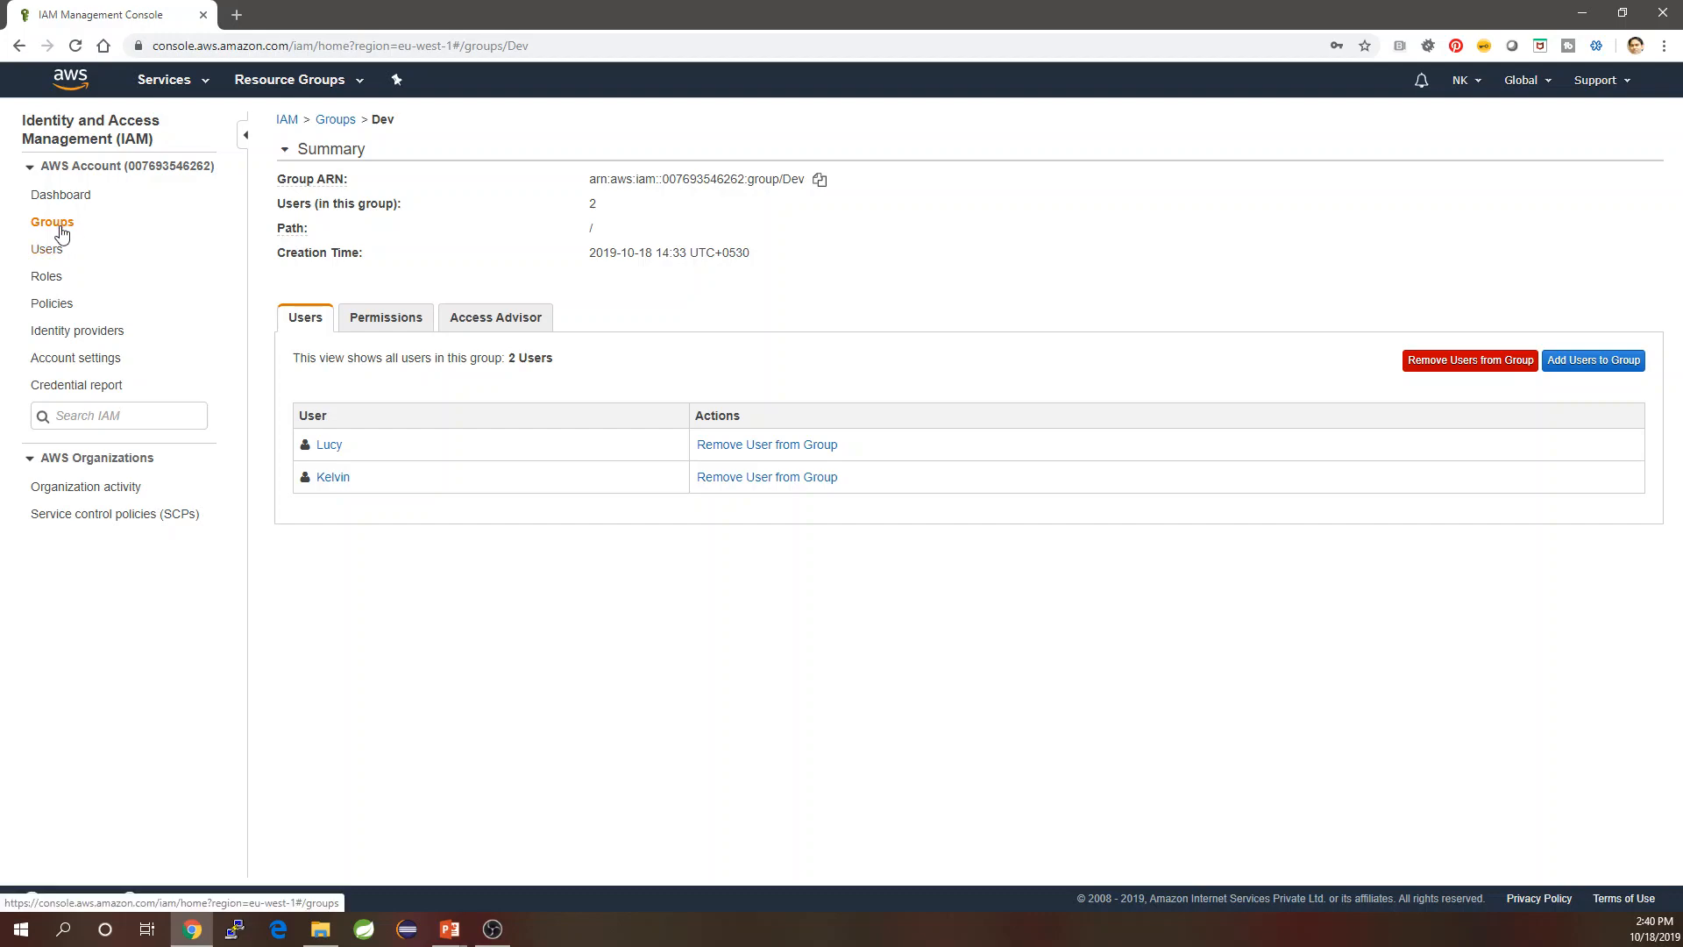
Open the ProjectManager group to confirm Arun is its member.
click(331, 122)
click(362, 299)
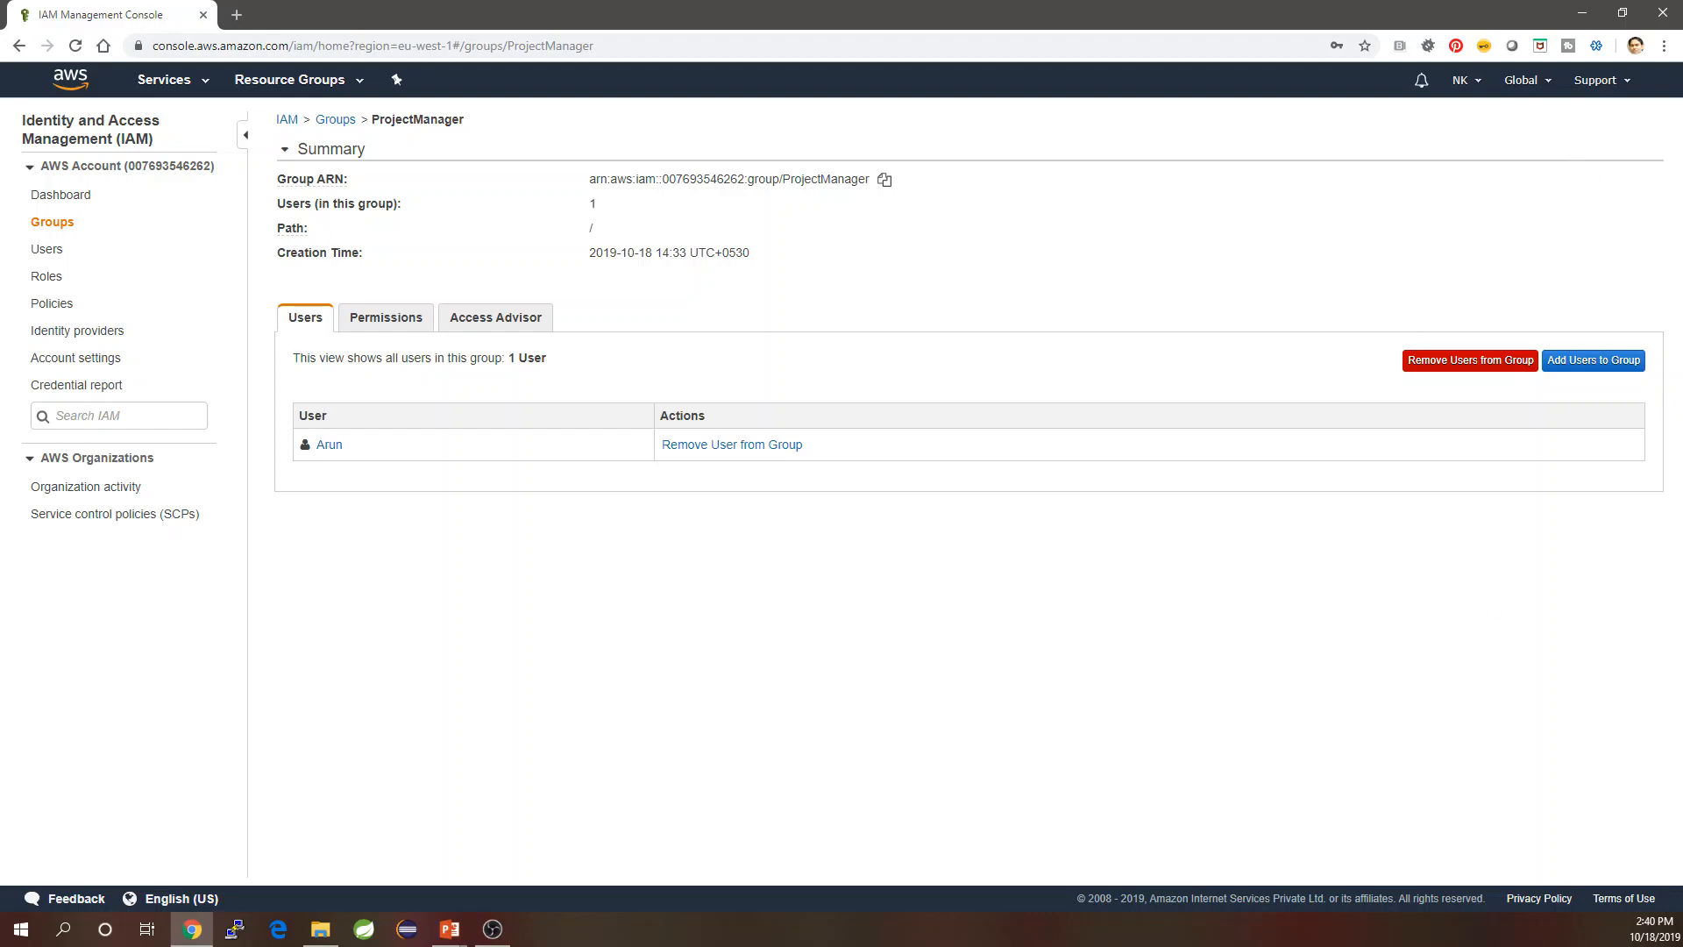
key(alt+Tab)
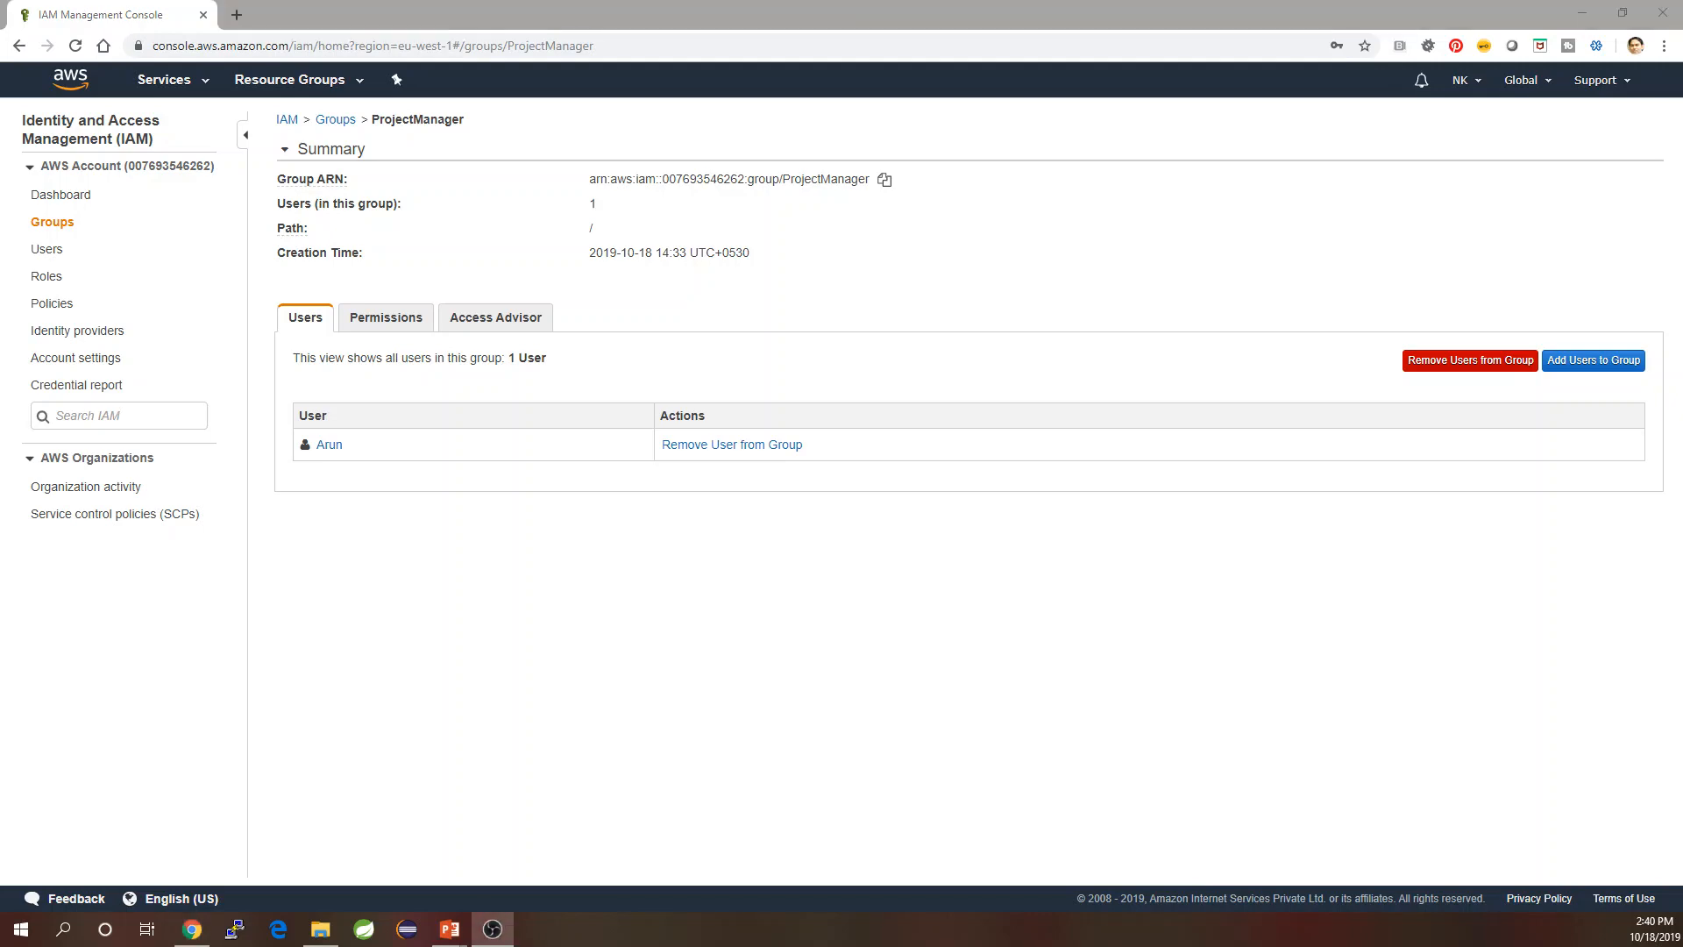